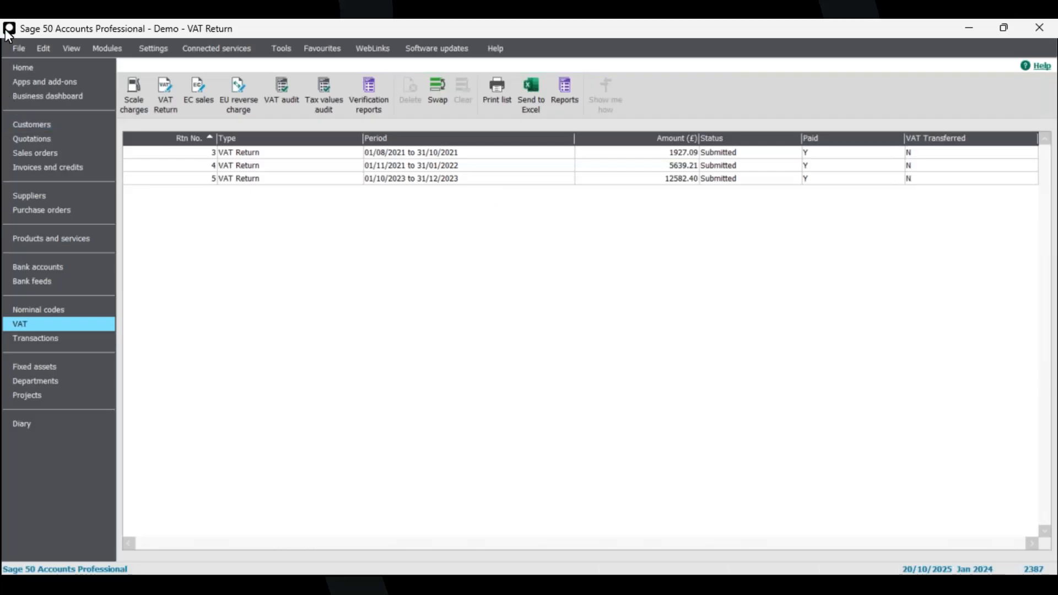
Look at the options for opening other company data and return to the list of VAT returns.
click(48, 67)
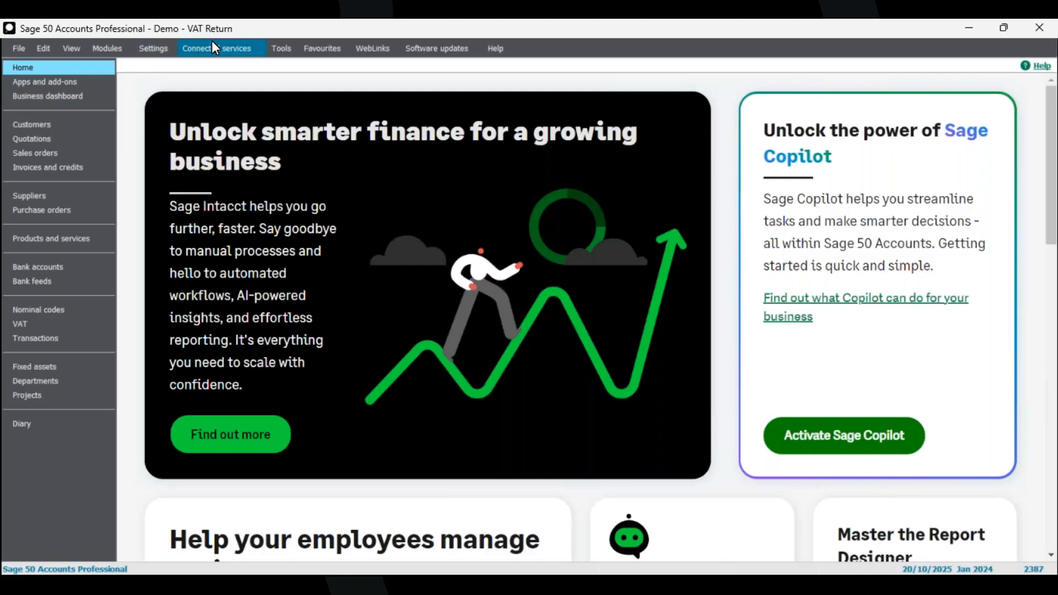
click(24, 49)
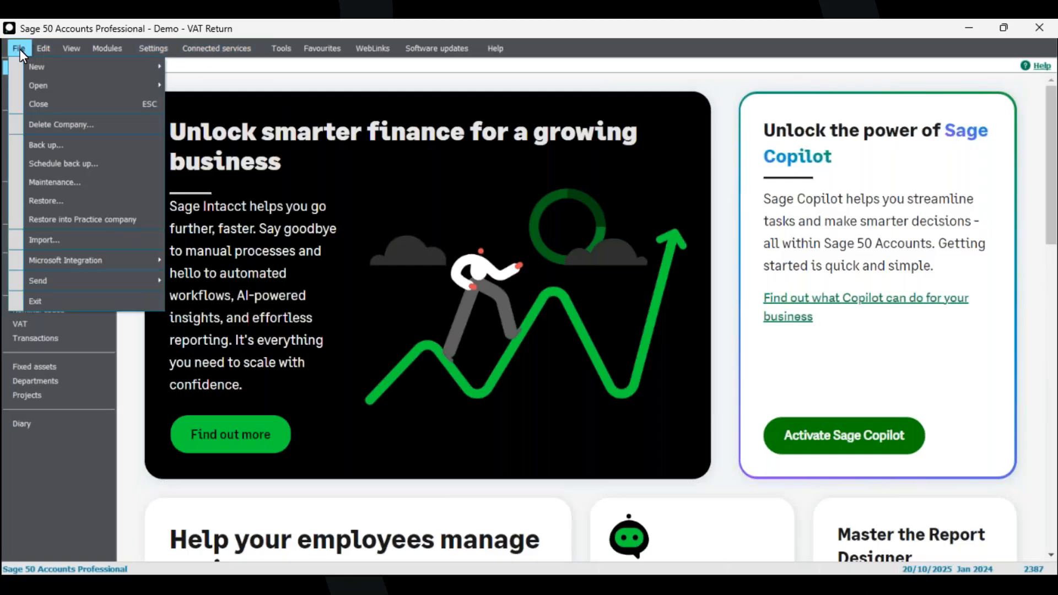
mouse_move(59, 86)
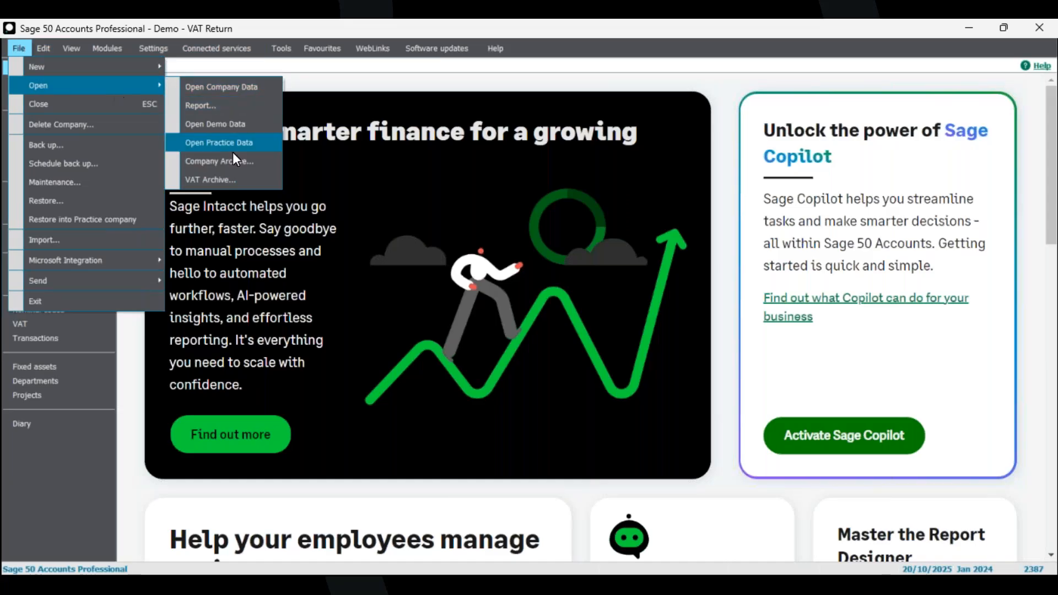
click(385, 80)
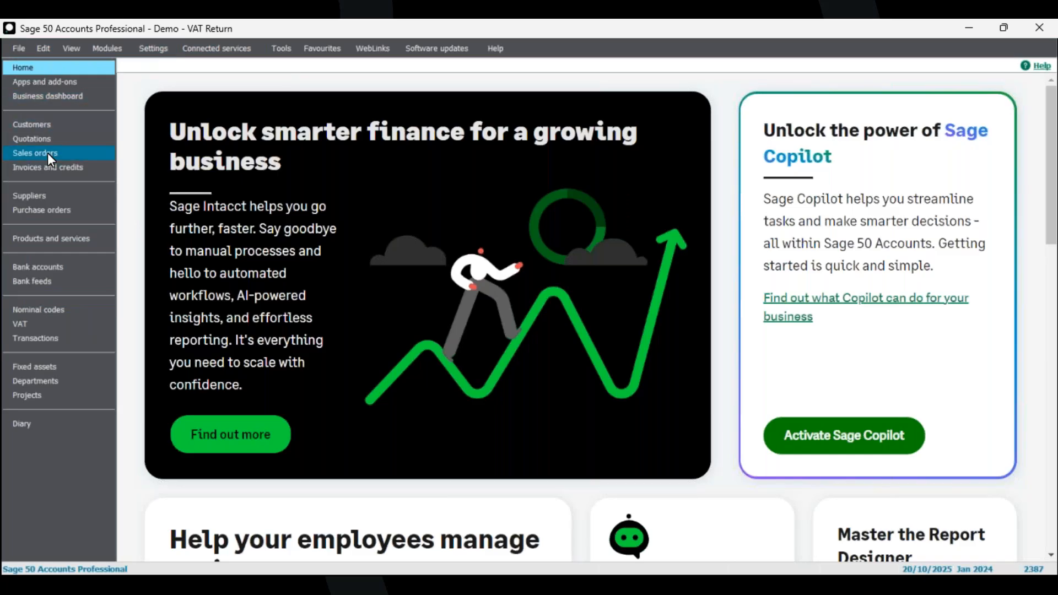
click(34, 324)
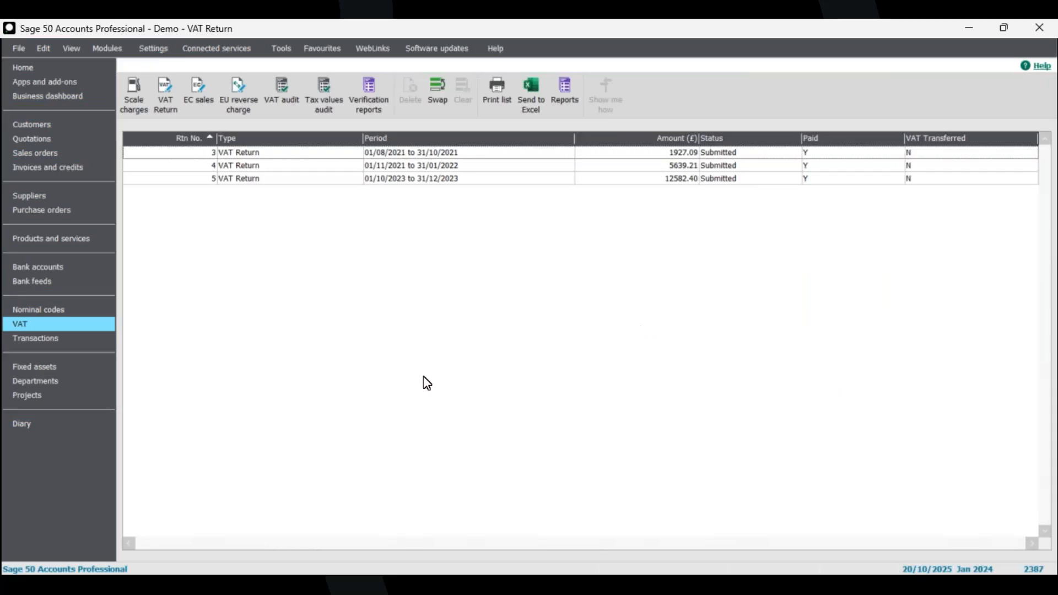
Practise selecting and deselecting VAT returns 3, 4 and 5 in the list, ending with none selected.
click(211, 154)
click(211, 165)
click(211, 177)
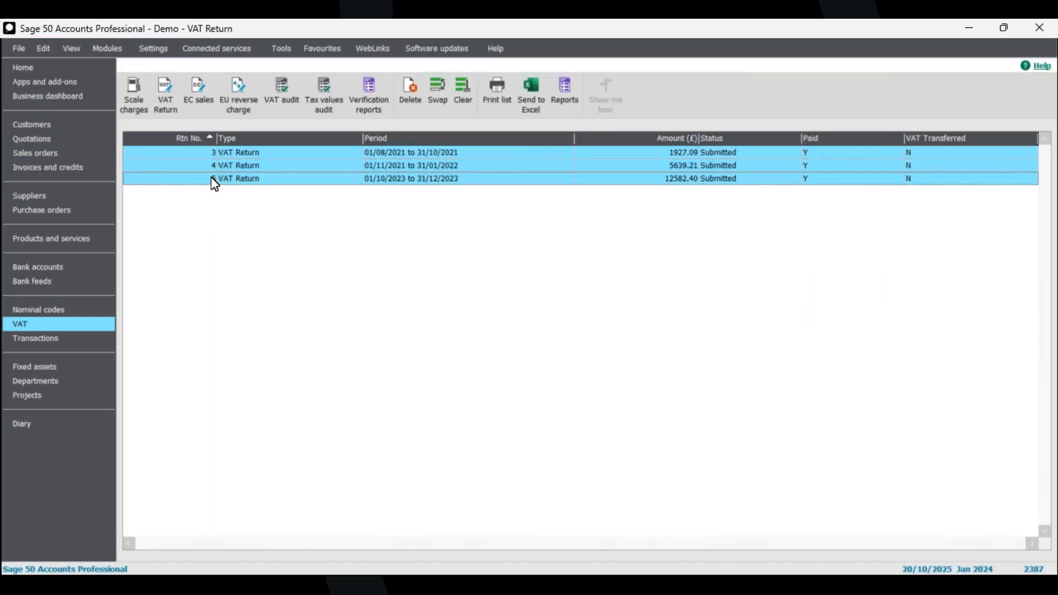
click(211, 165)
click(212, 155)
click(211, 179)
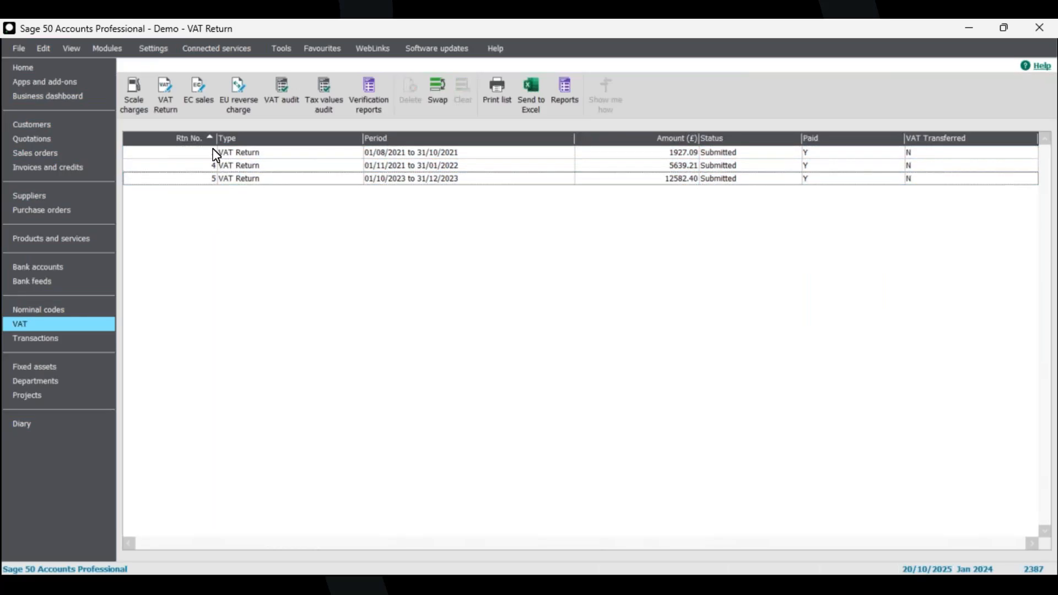
click(215, 154)
click(215, 166)
click(213, 175)
click(215, 165)
click(217, 156)
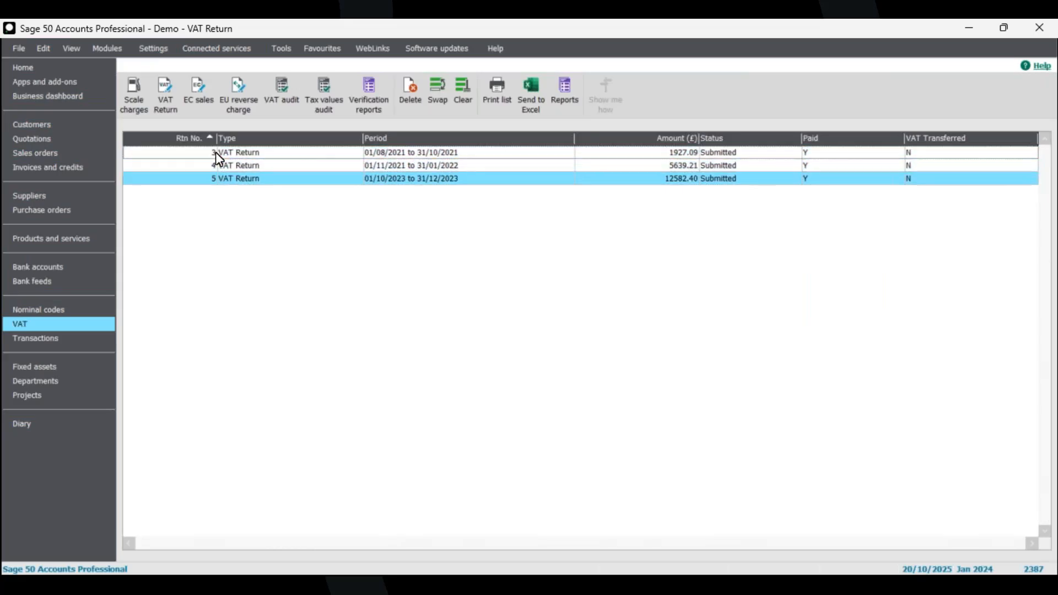
click(212, 178)
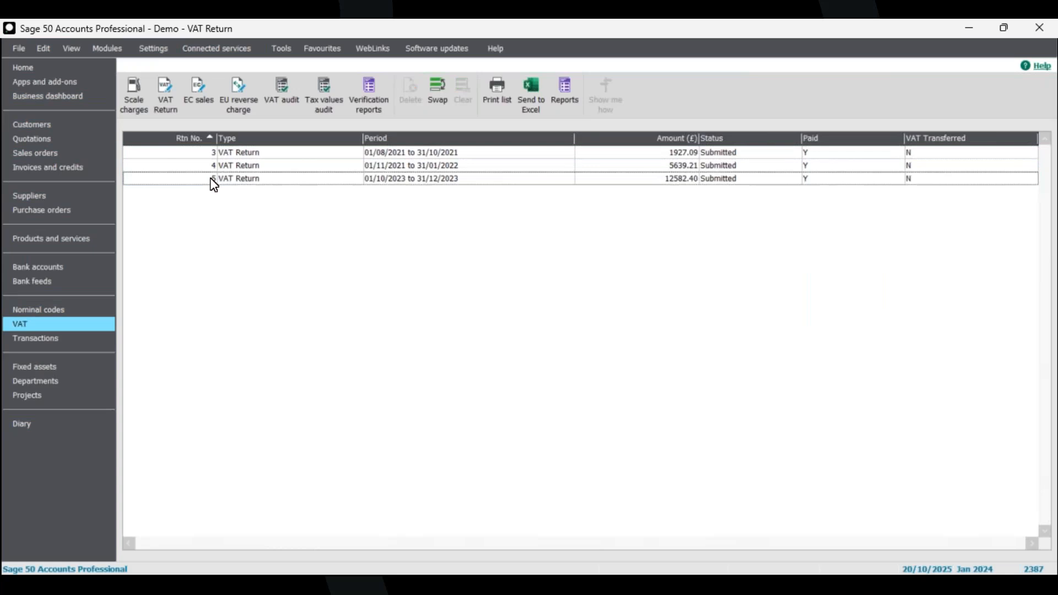
click(210, 179)
click(211, 167)
click(212, 154)
click(215, 164)
click(215, 177)
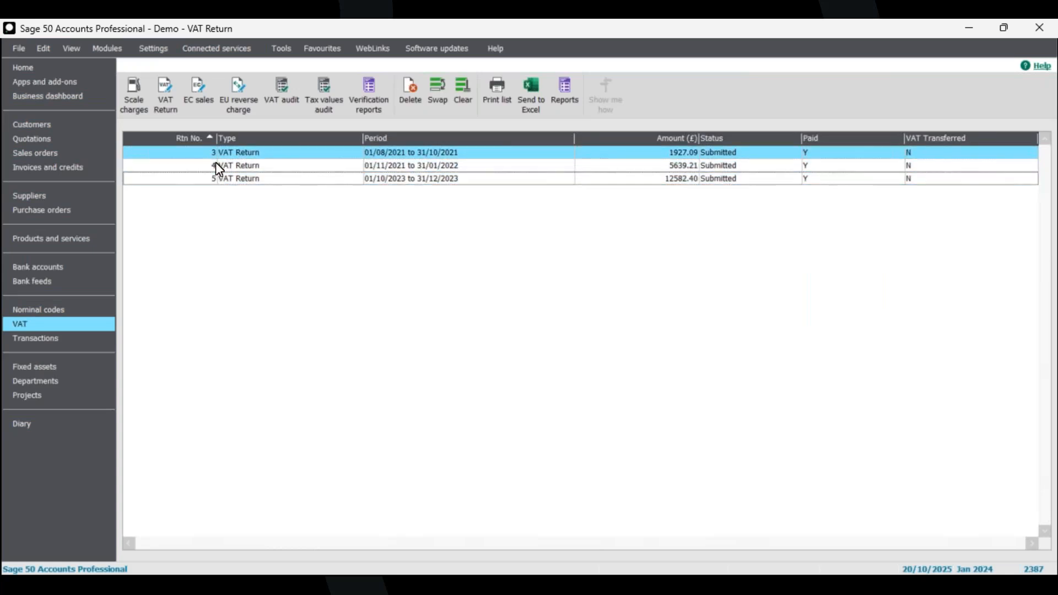
click(217, 153)
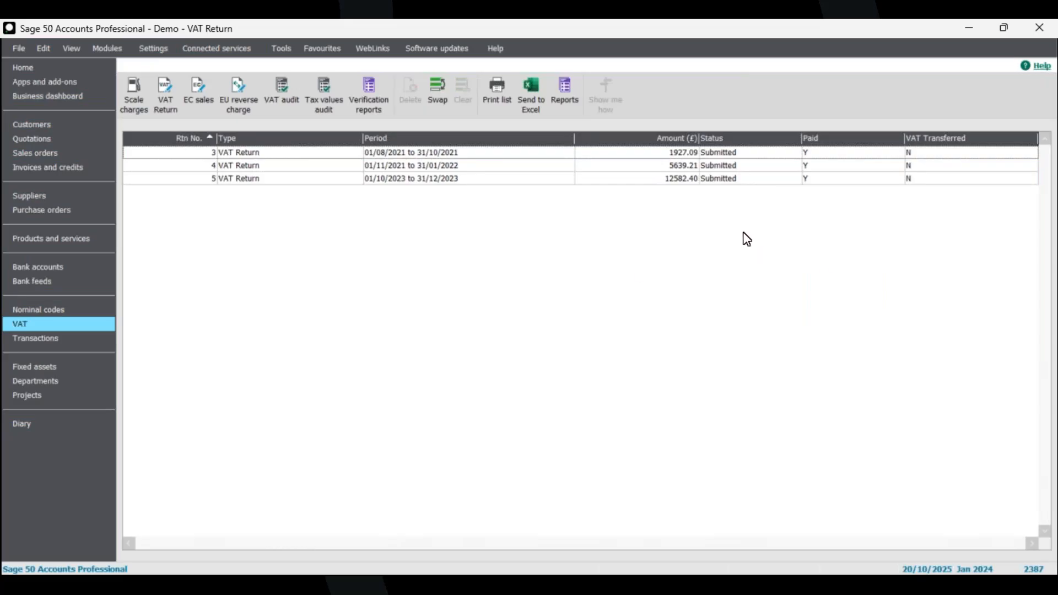
View the completed VAT return for 01/11/2021 to 31/01/2022 and close it.
click(265, 171)
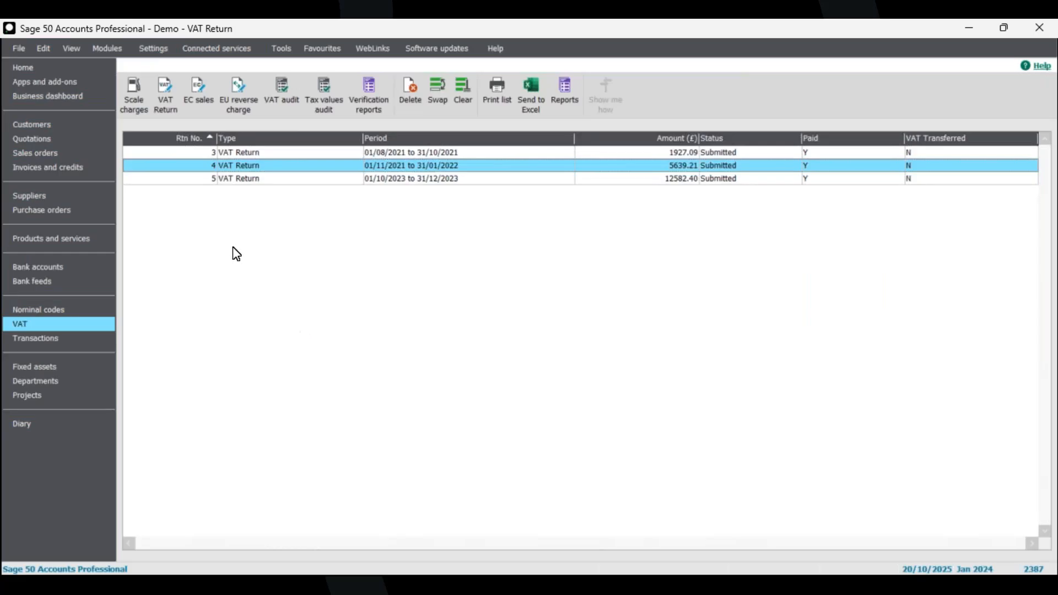
click(165, 91)
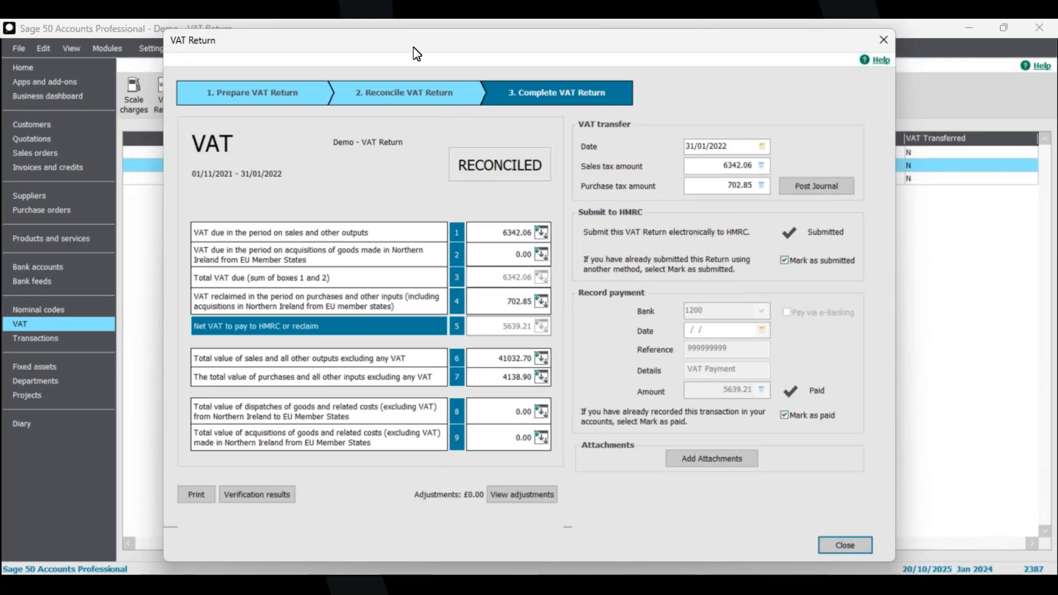
drag(417, 54, 500, 67)
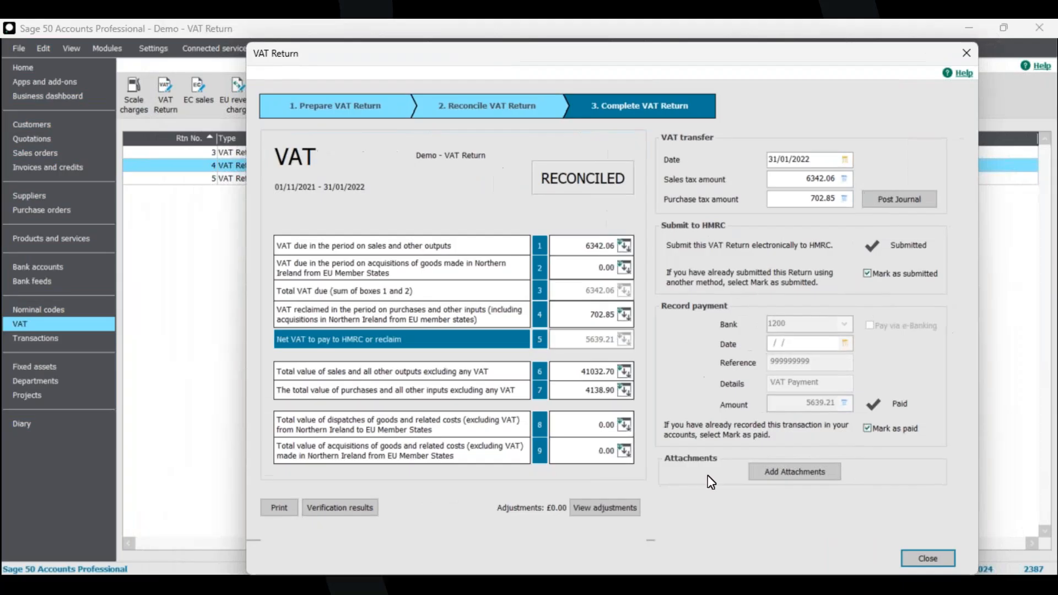
click(908, 558)
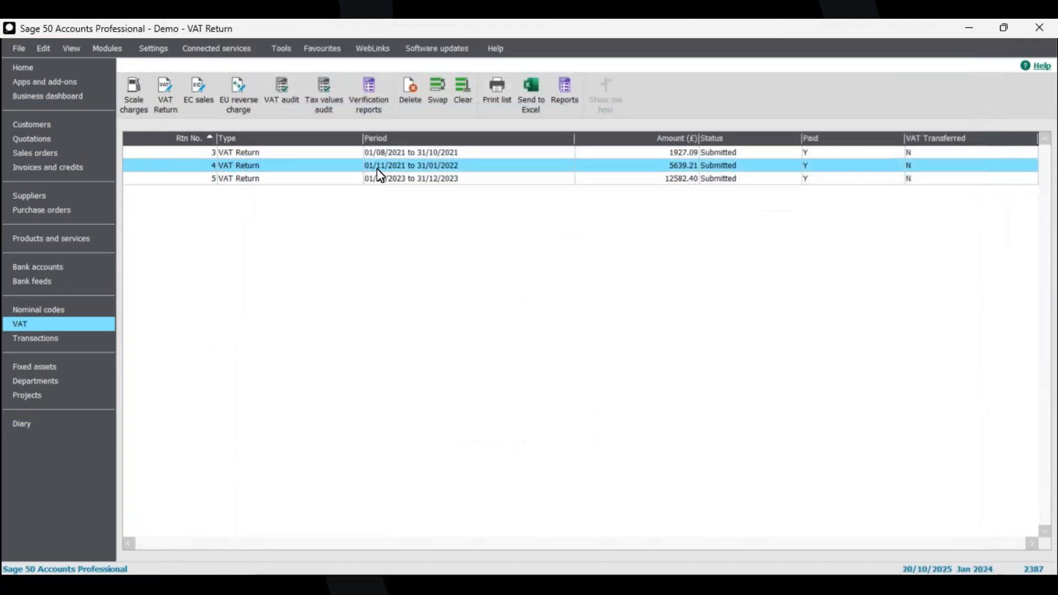
Try to open VAT returns 3 and 5 together from the list.
click(428, 166)
click(429, 166)
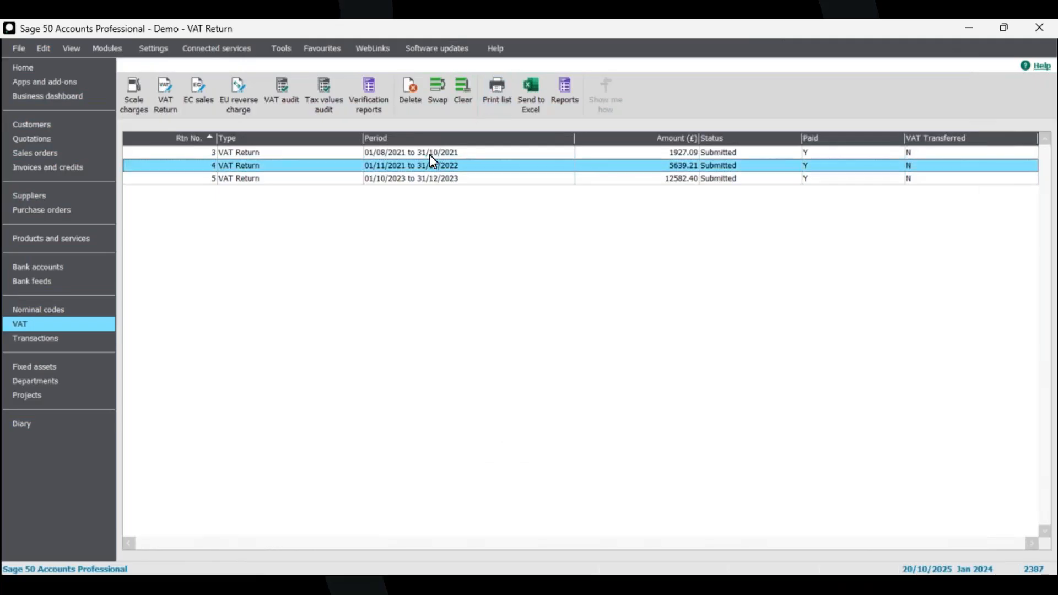
click(430, 155)
click(431, 175)
click(431, 155)
click(430, 164)
click(429, 155)
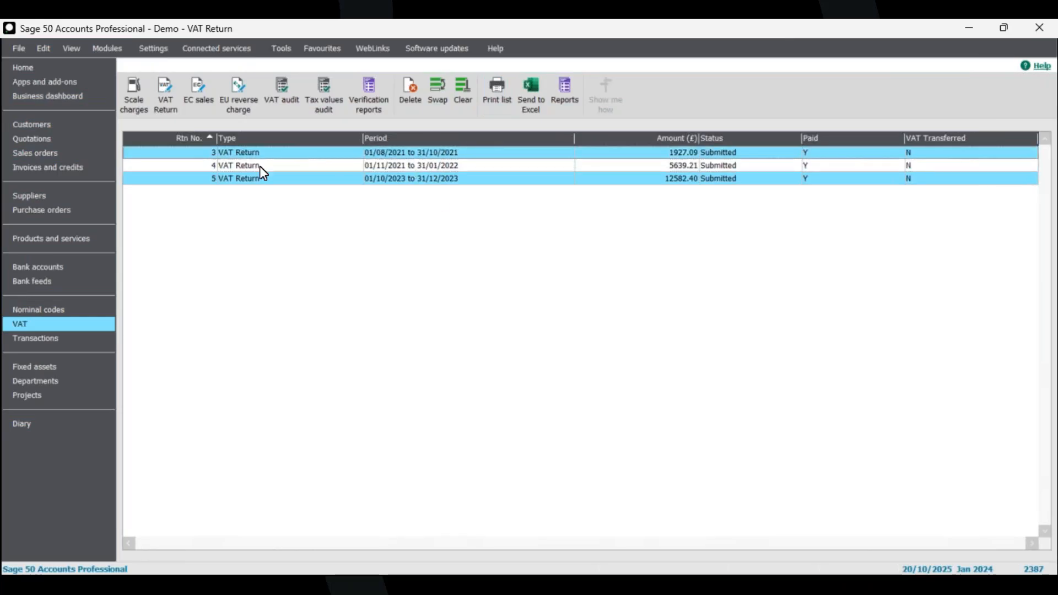
click(166, 91)
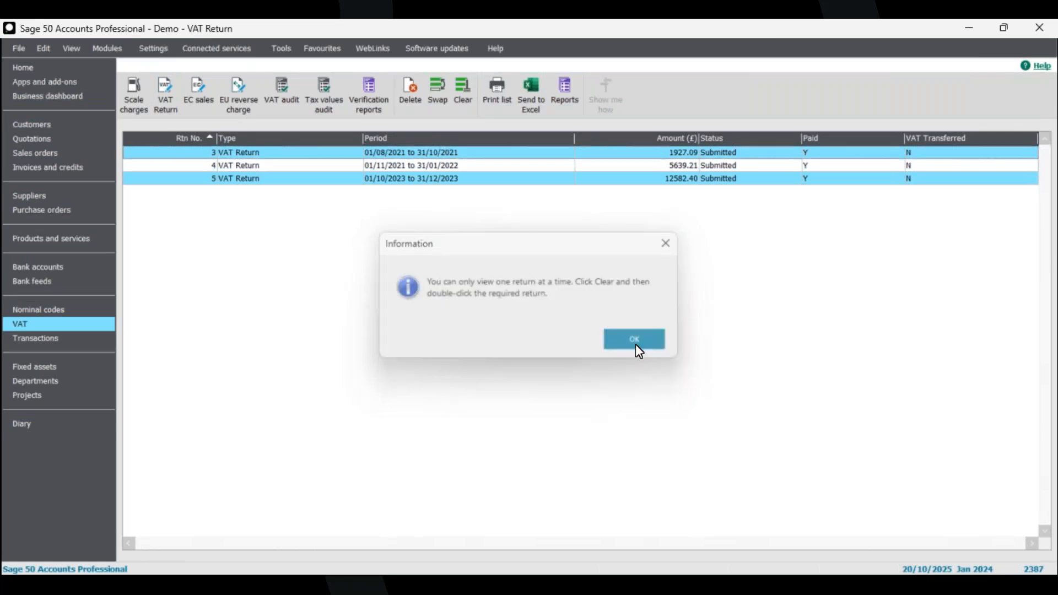
click(637, 343)
Deselect VAT return 3, view the completed return for 01/10/2023 to 31/12/2023 and close it.
ctrl+click(460, 154)
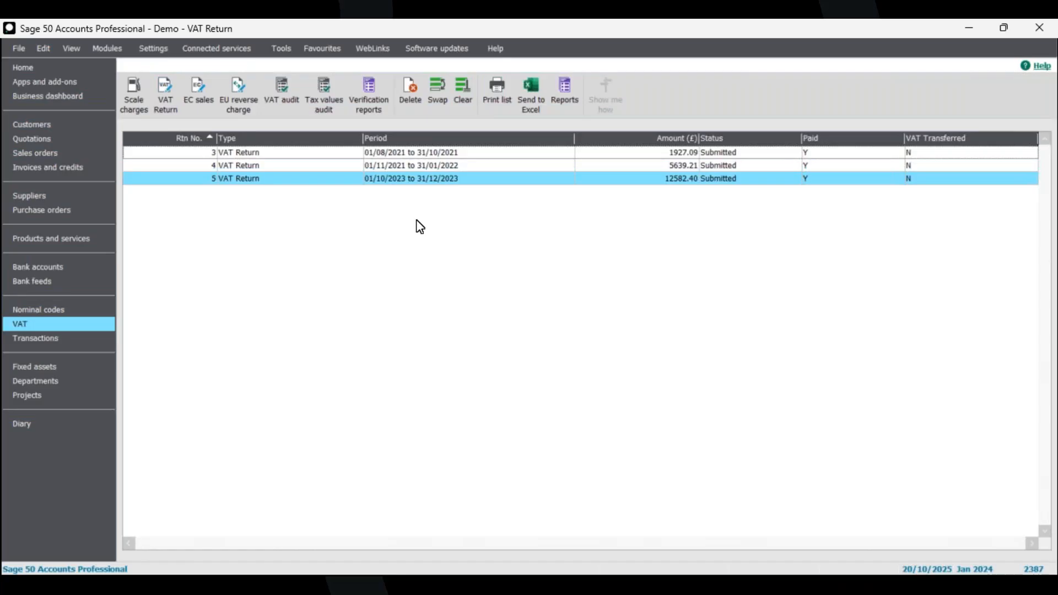
click(165, 89)
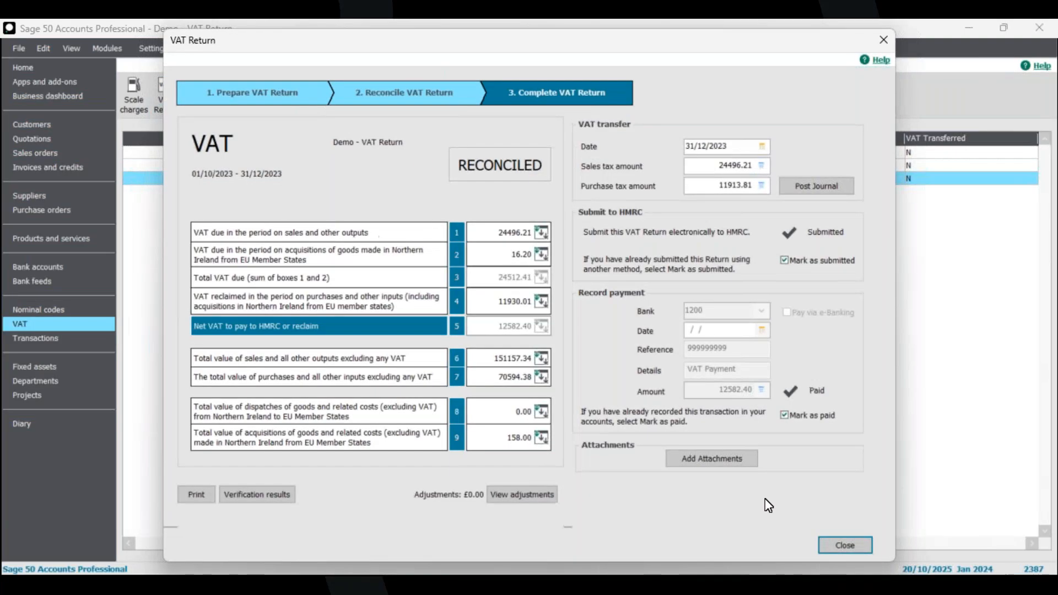
click(849, 537)
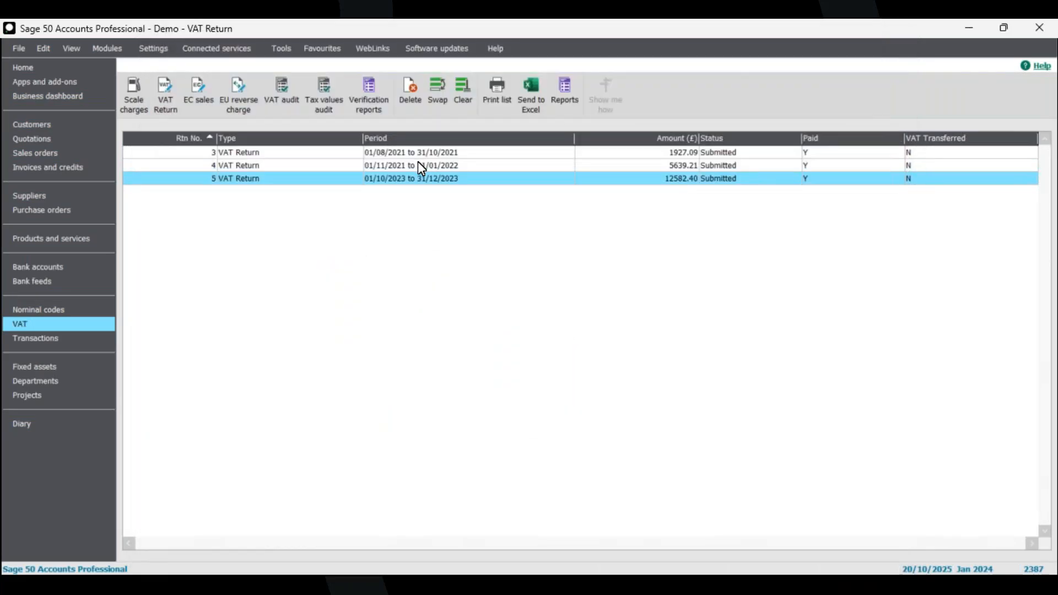
Swap the selection in the VAT returns list and clear it so that no return is selected.
click(442, 91)
click(467, 91)
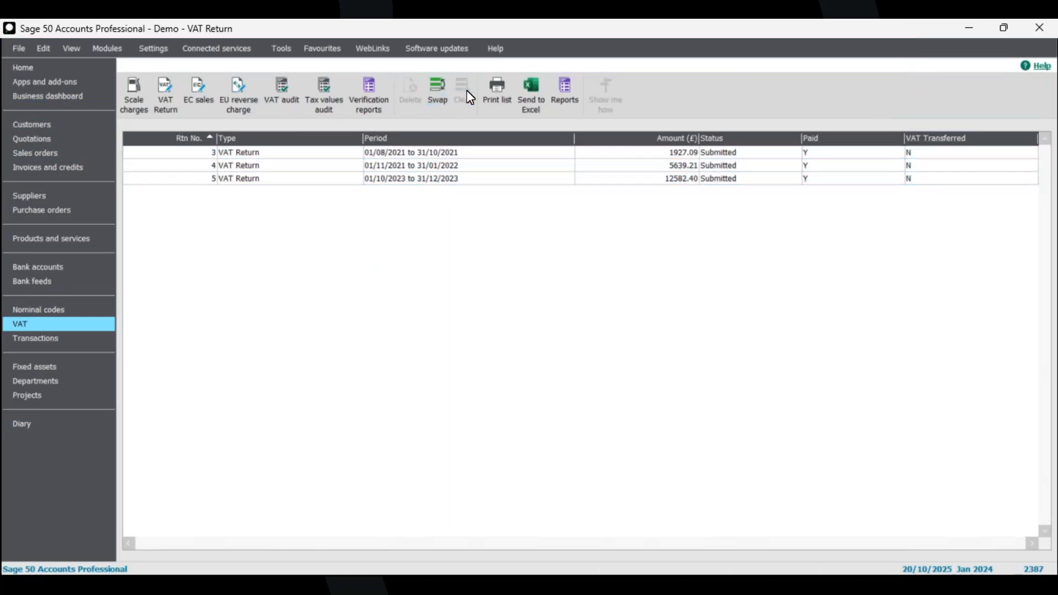
click(439, 95)
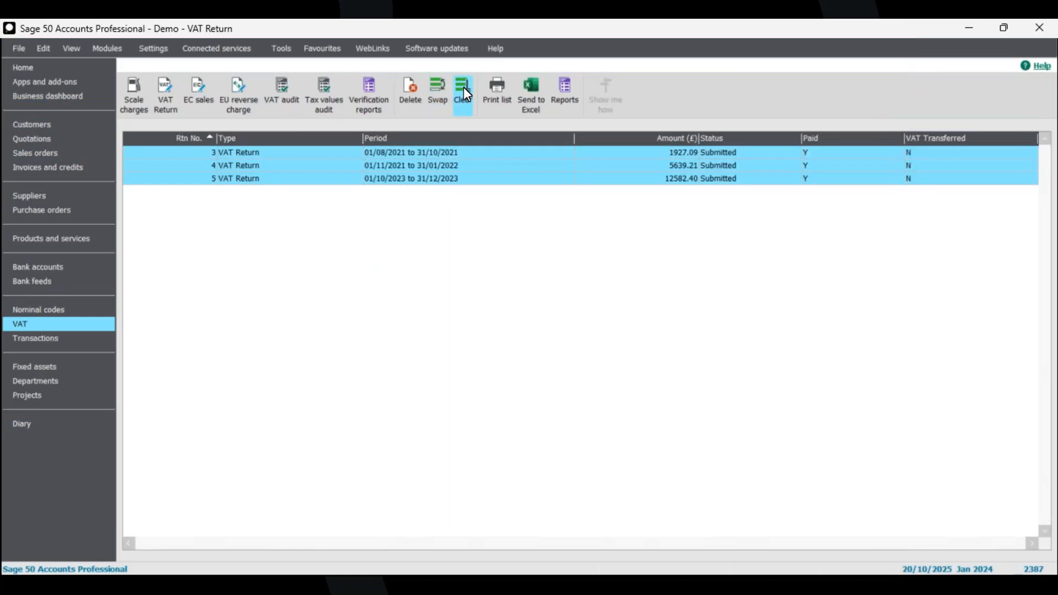
click(467, 94)
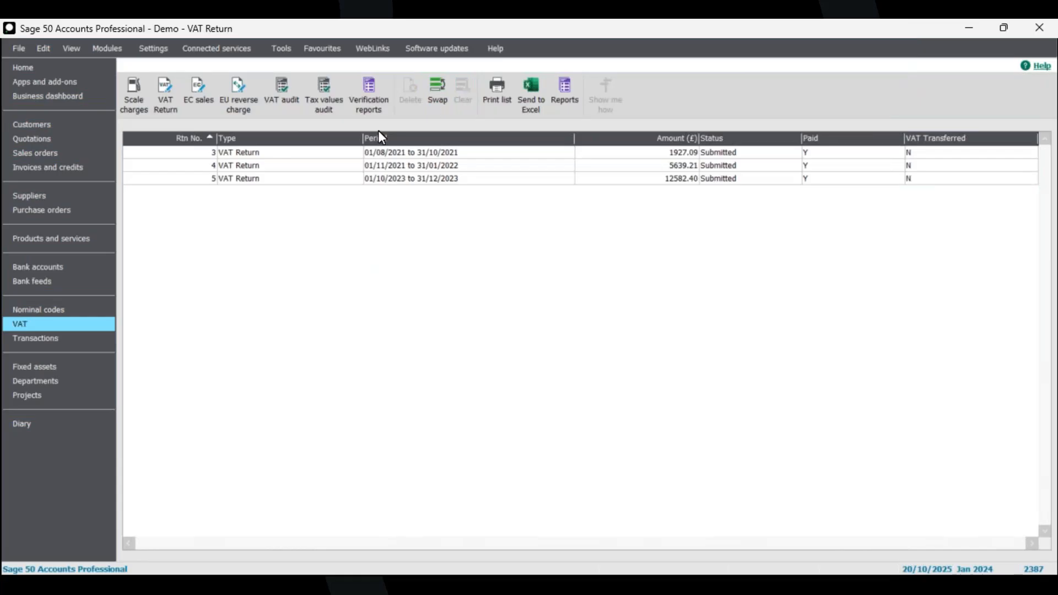
click(170, 93)
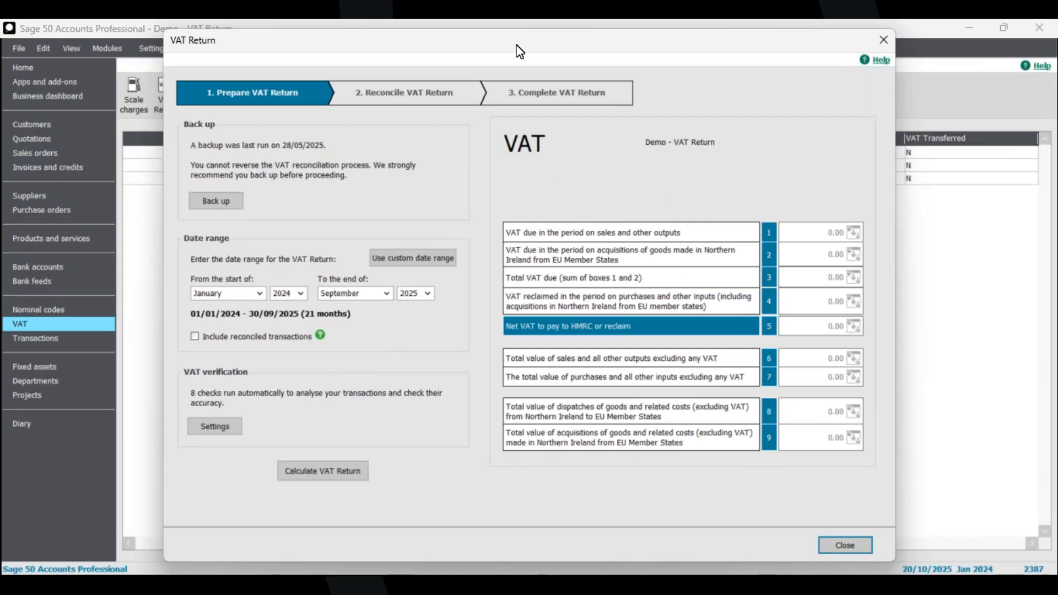
drag(523, 46, 545, 48)
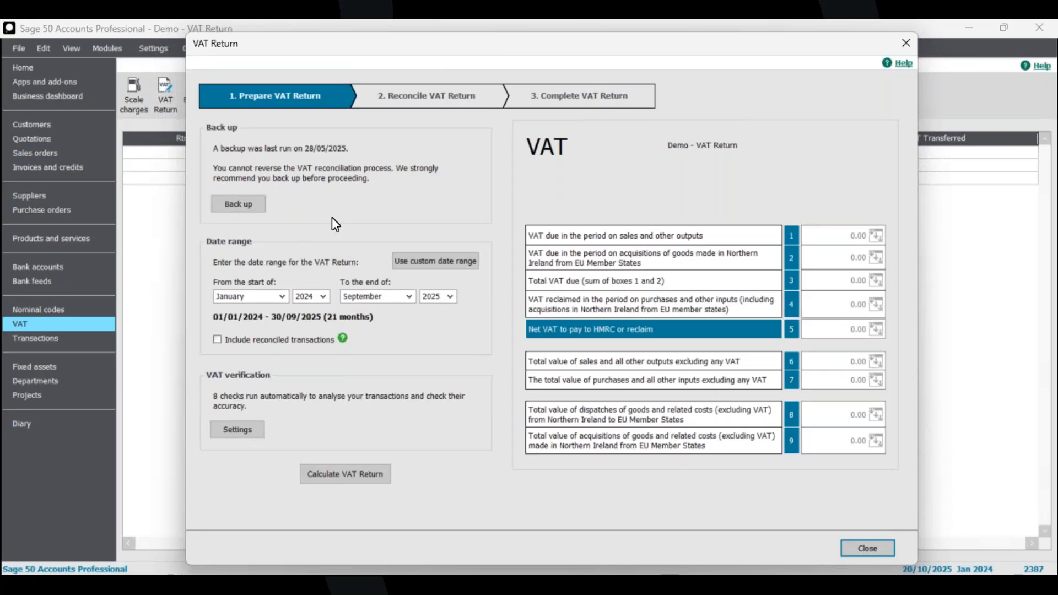
click(215, 200)
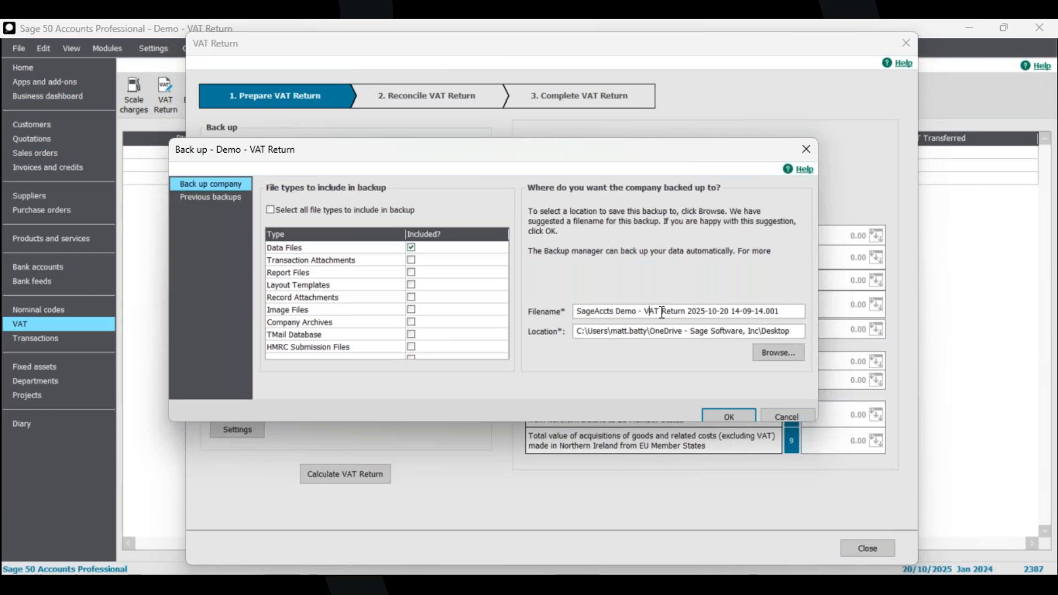
drag(639, 313, 558, 314)
text(Pre)
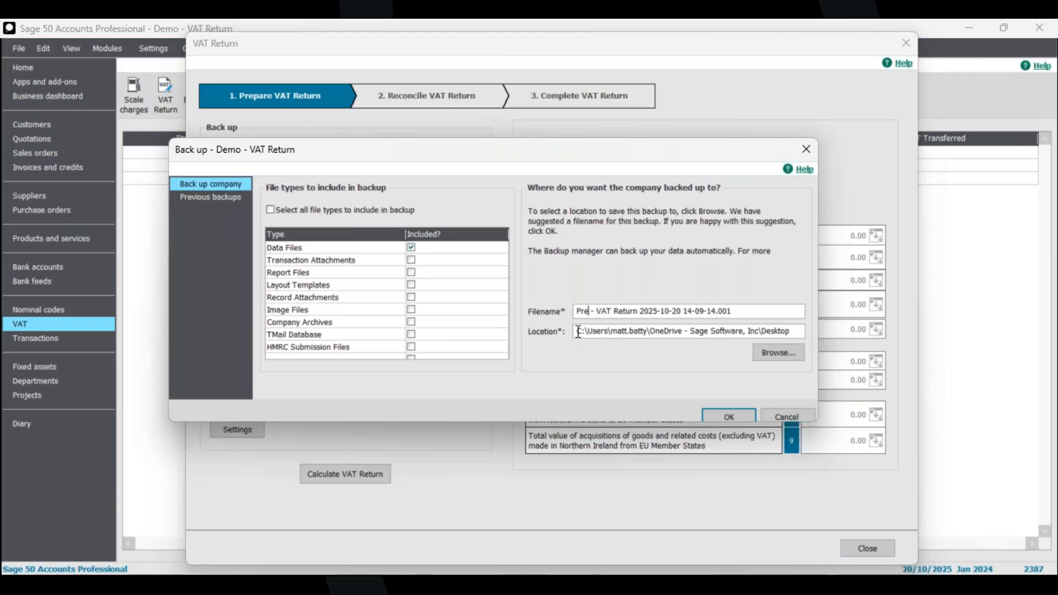
click(729, 417)
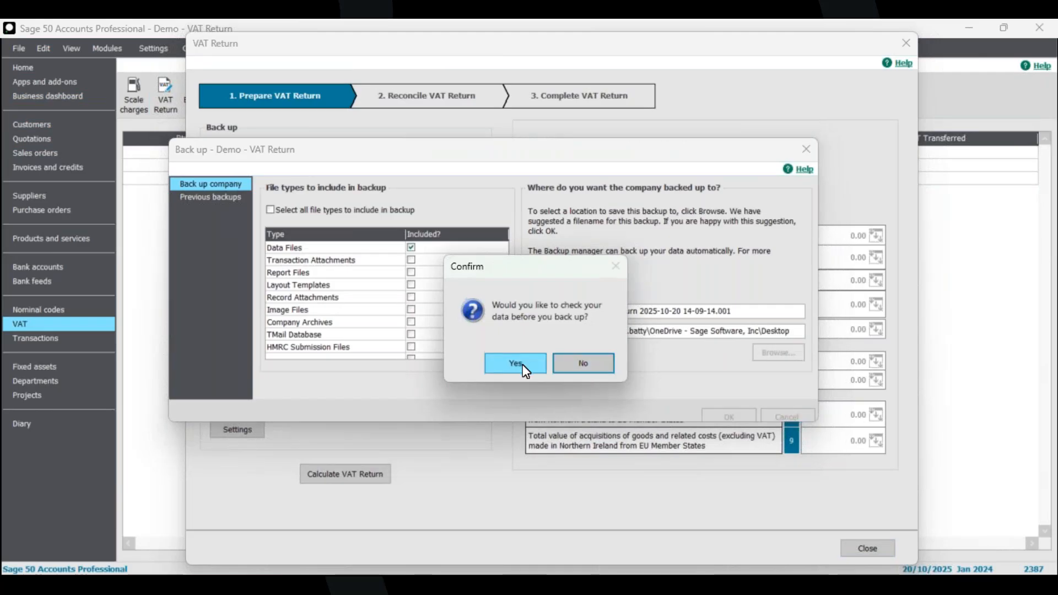
click(523, 363)
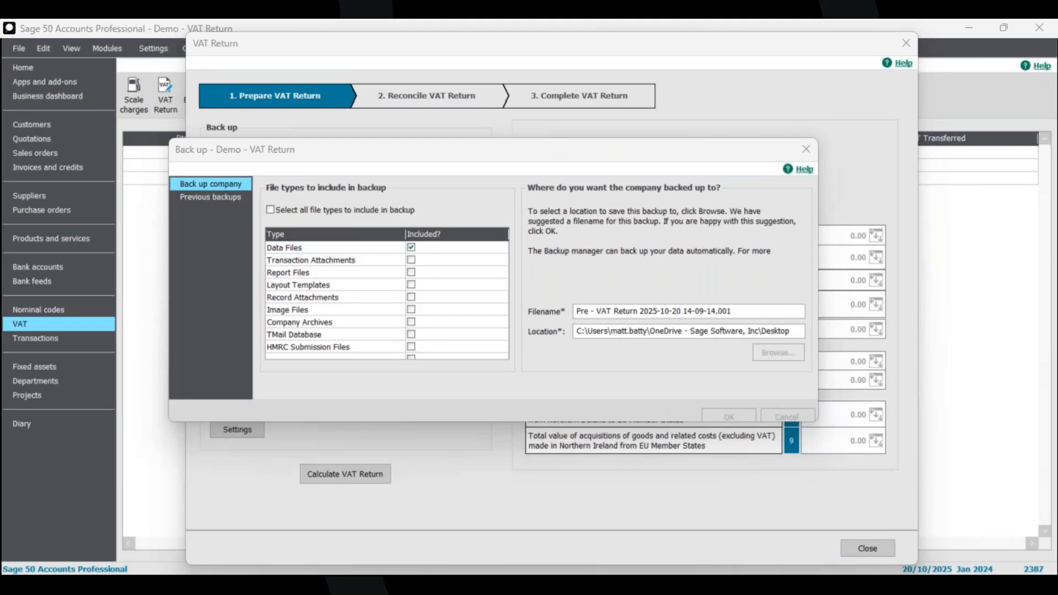
click(644, 345)
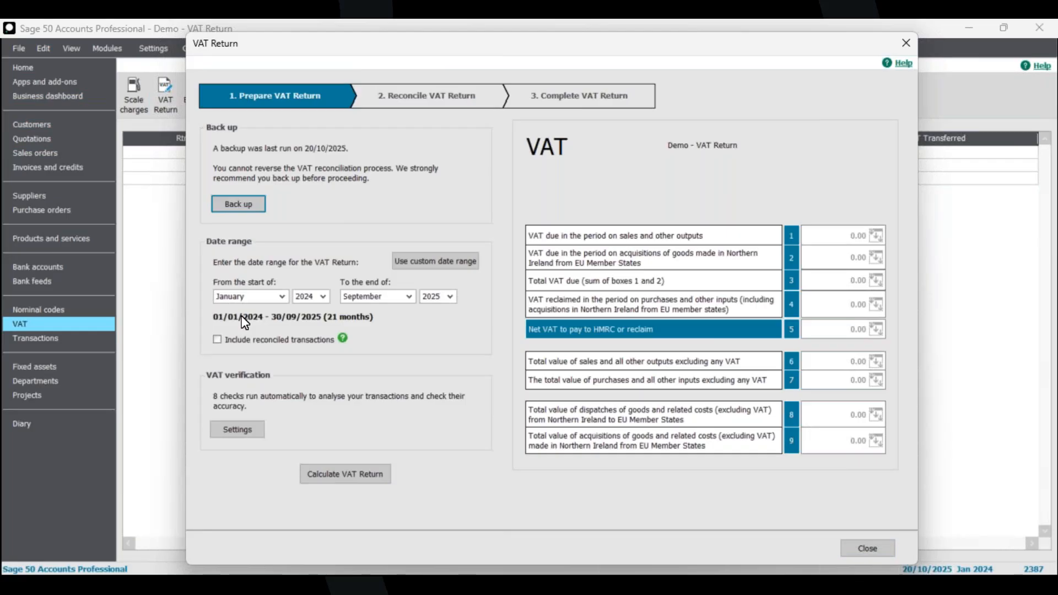
Try the custom date range for the VAT Return and switch back to whole months.
click(439, 264)
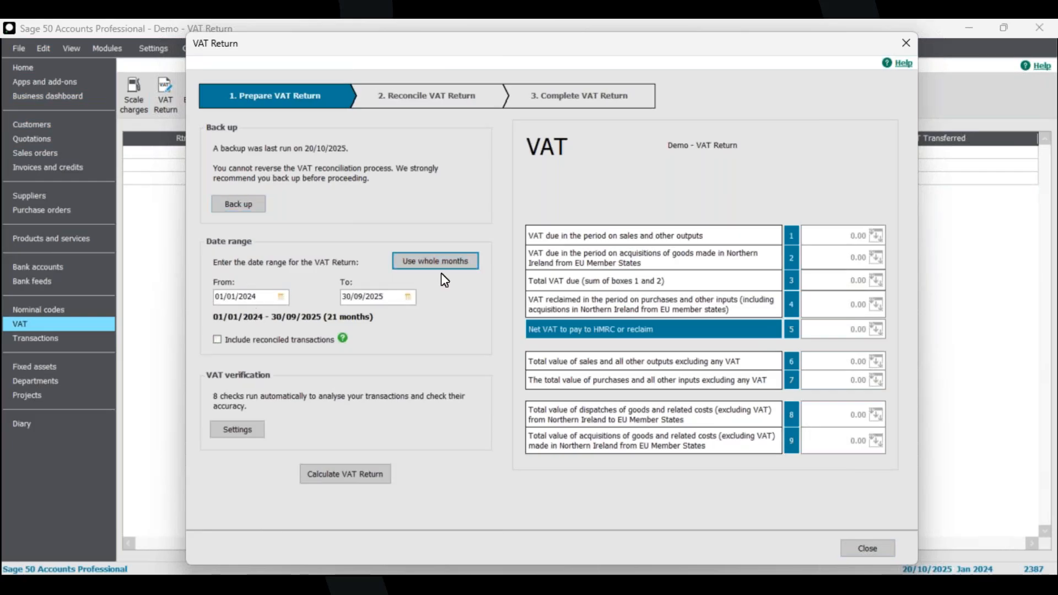
click(226, 297)
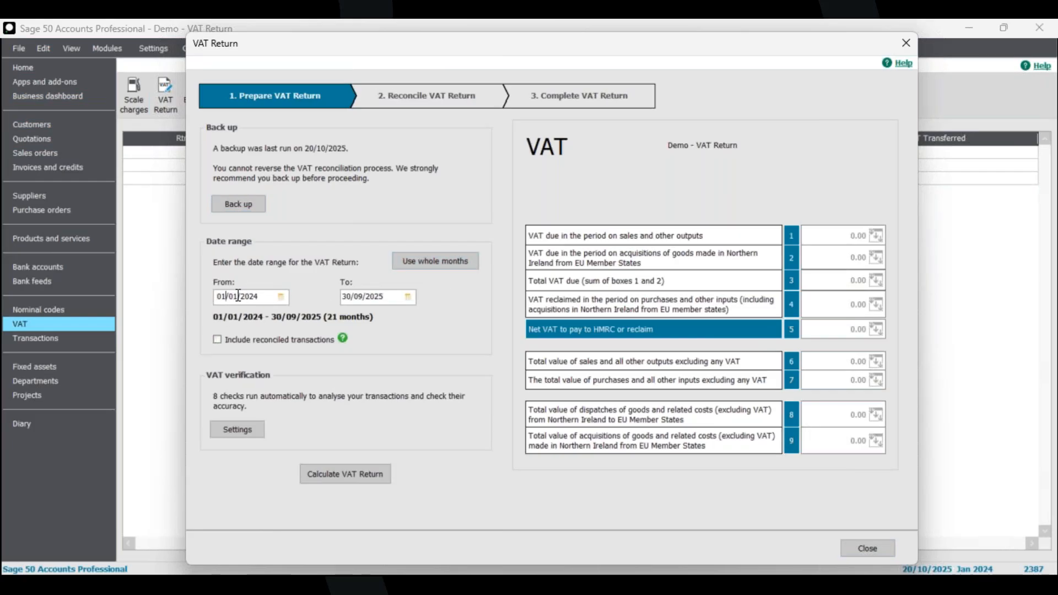
click(351, 298)
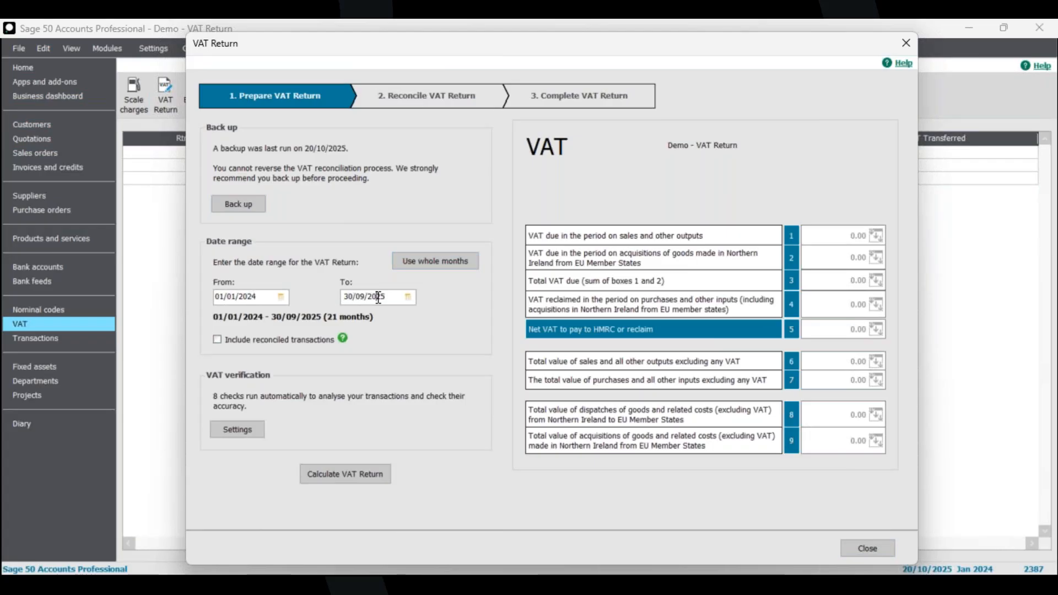
click(433, 262)
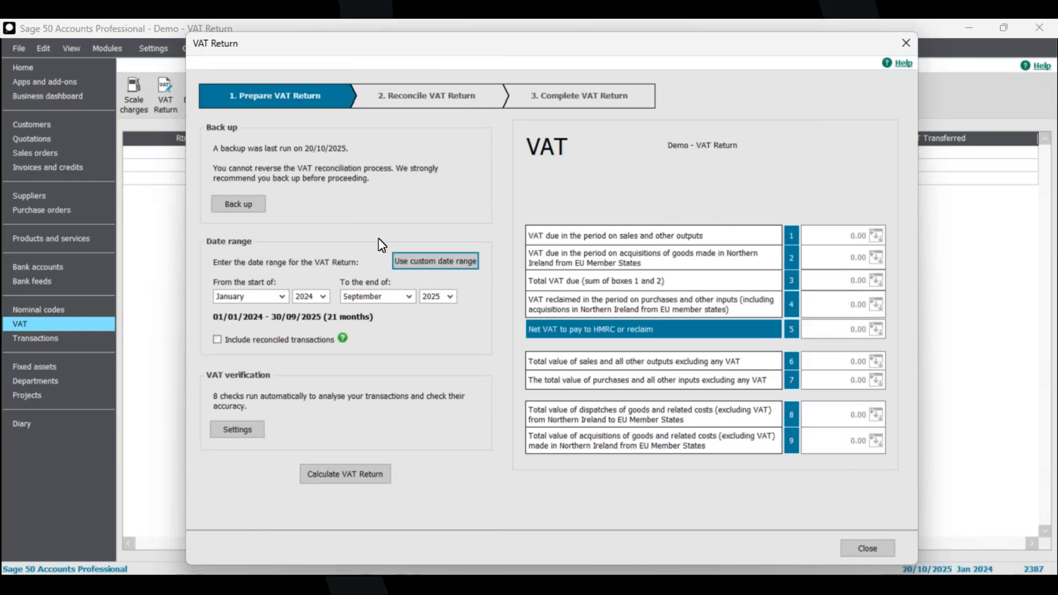
Set the VAT Return date range to end in March 2024 and read the help on including reconciled transactions.
drag(493, 50, 488, 196)
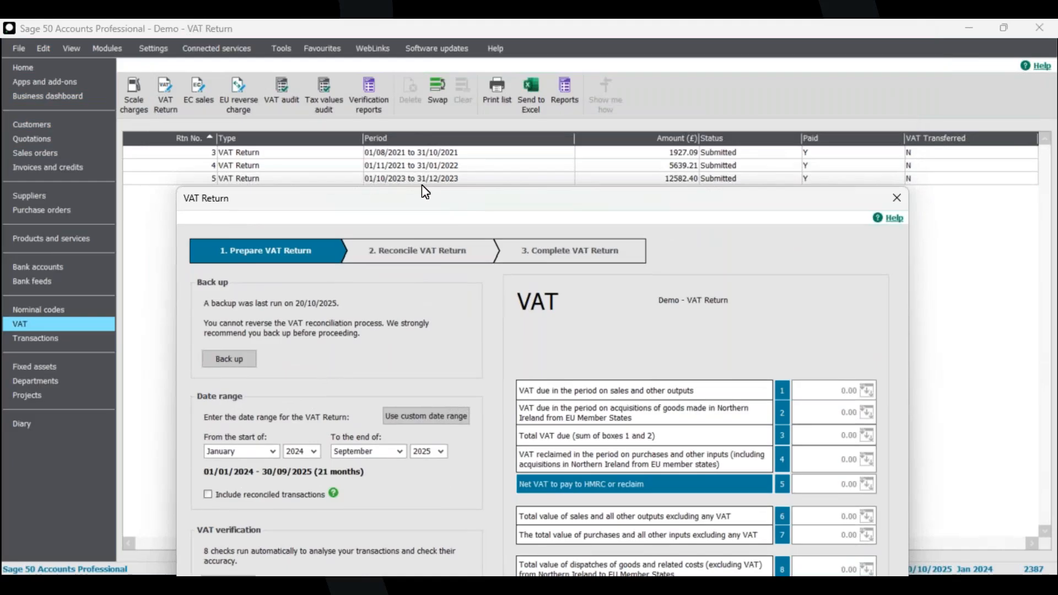
drag(457, 196, 454, 58)
click(378, 311)
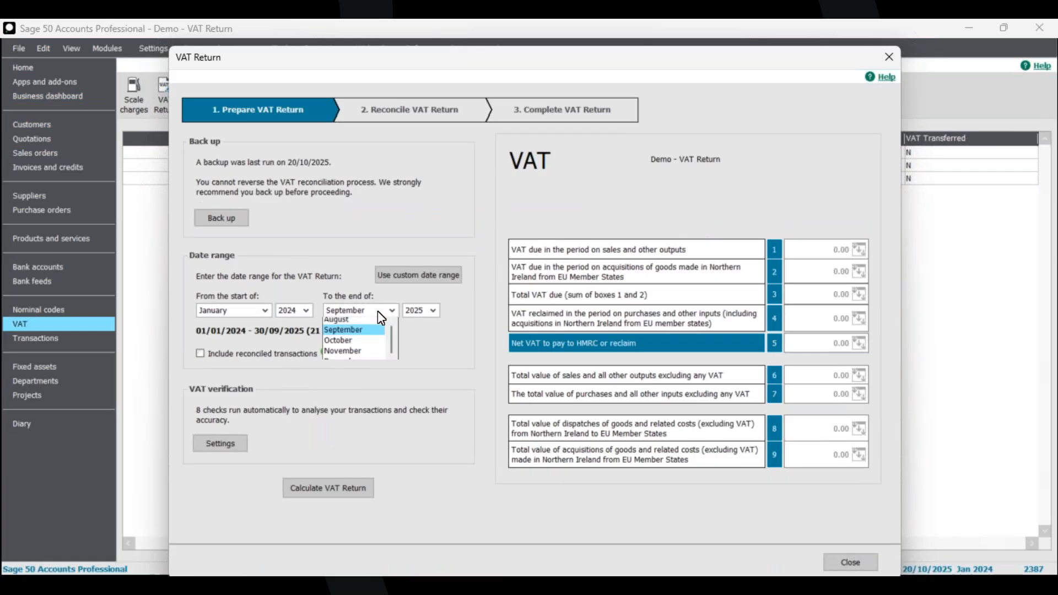
scroll(362, 342, up, 2)
click(353, 344)
click(433, 312)
click(421, 346)
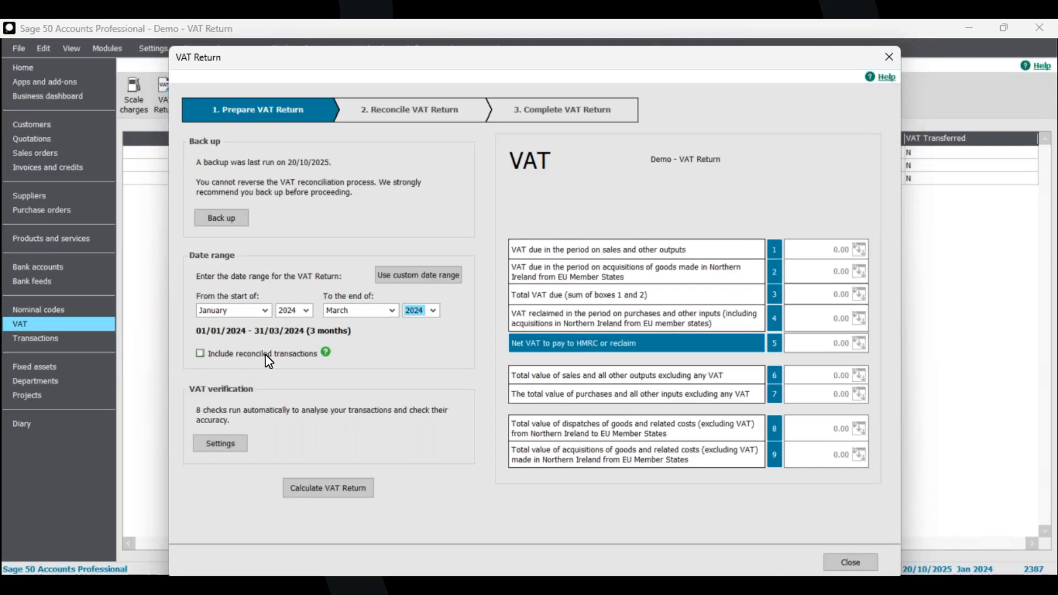
click(326, 352)
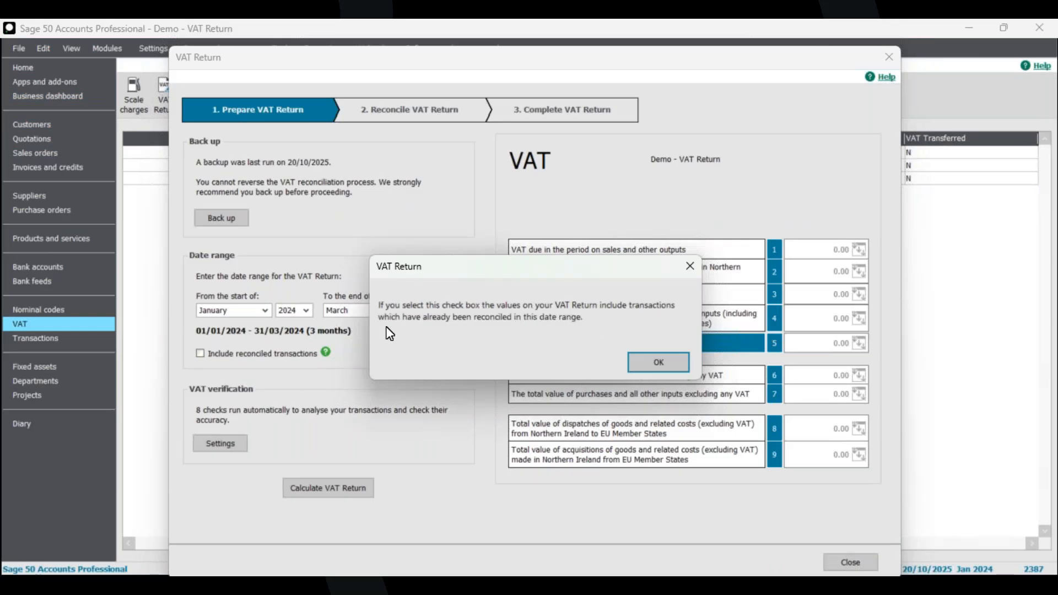
click(690, 267)
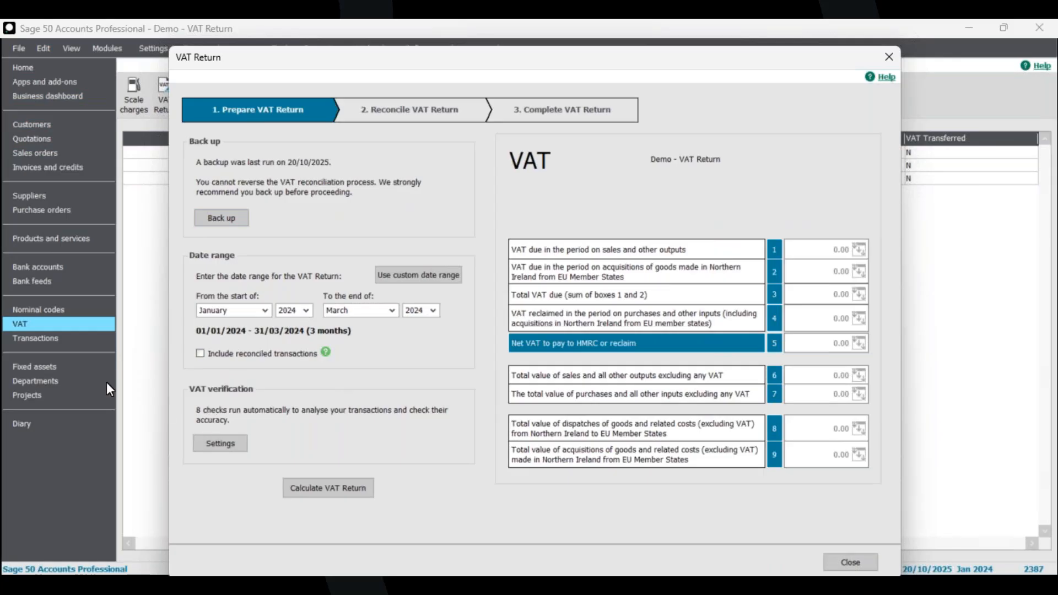
In the VAT verification settings, try clearing all checks, select them all again and save the settings.
click(208, 445)
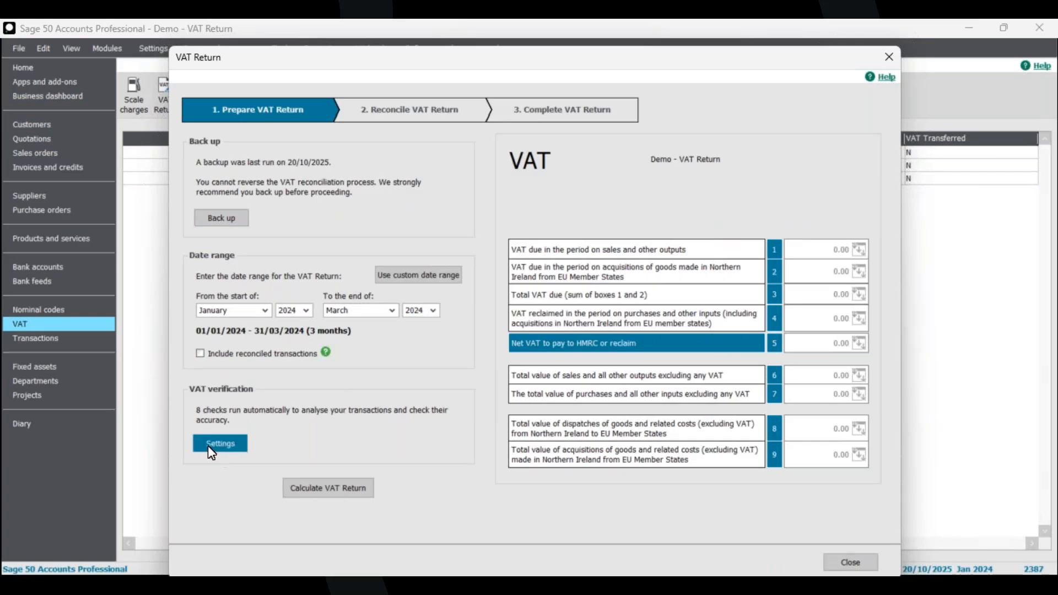
drag(127, 446, 571, 140)
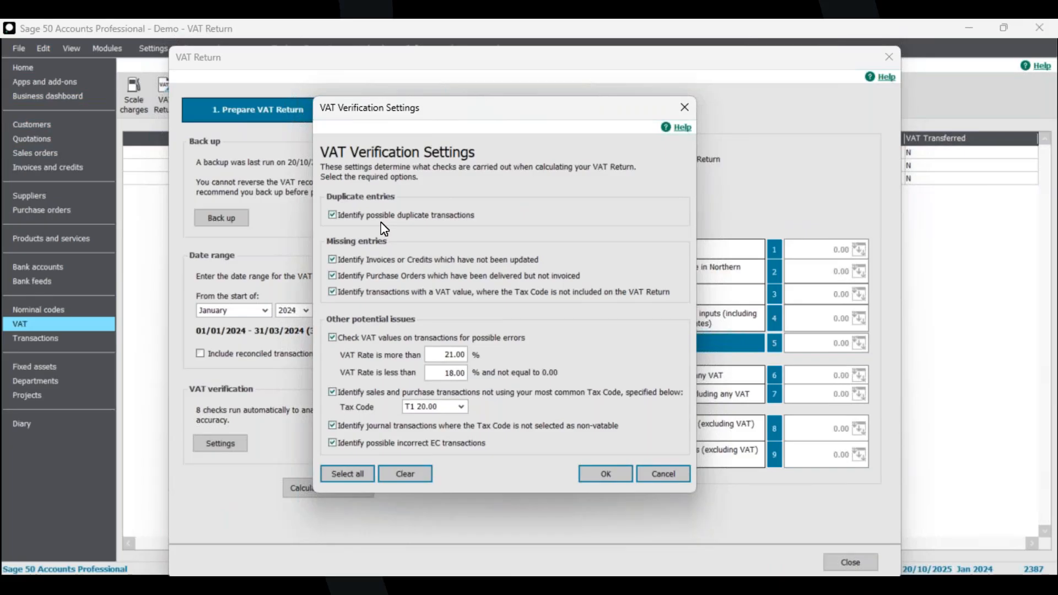
click(383, 229)
click(393, 473)
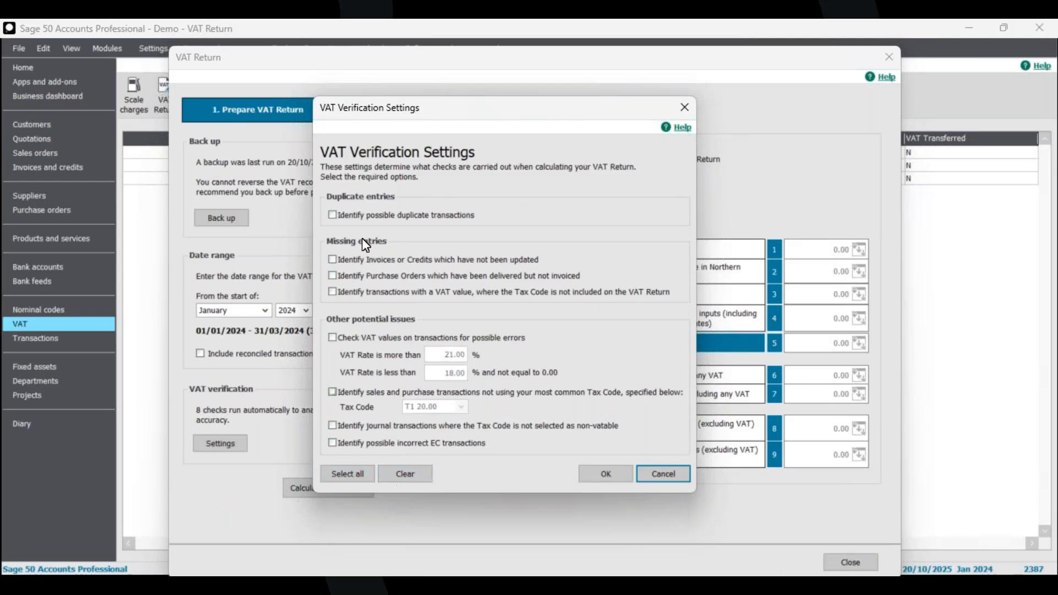
click(349, 395)
click(355, 472)
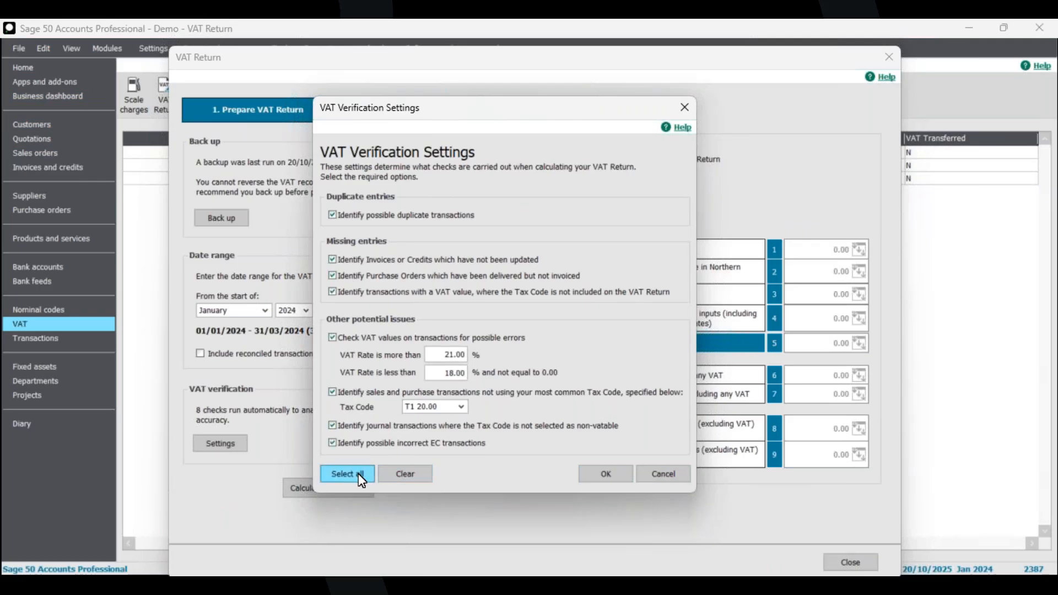
click(402, 473)
click(343, 474)
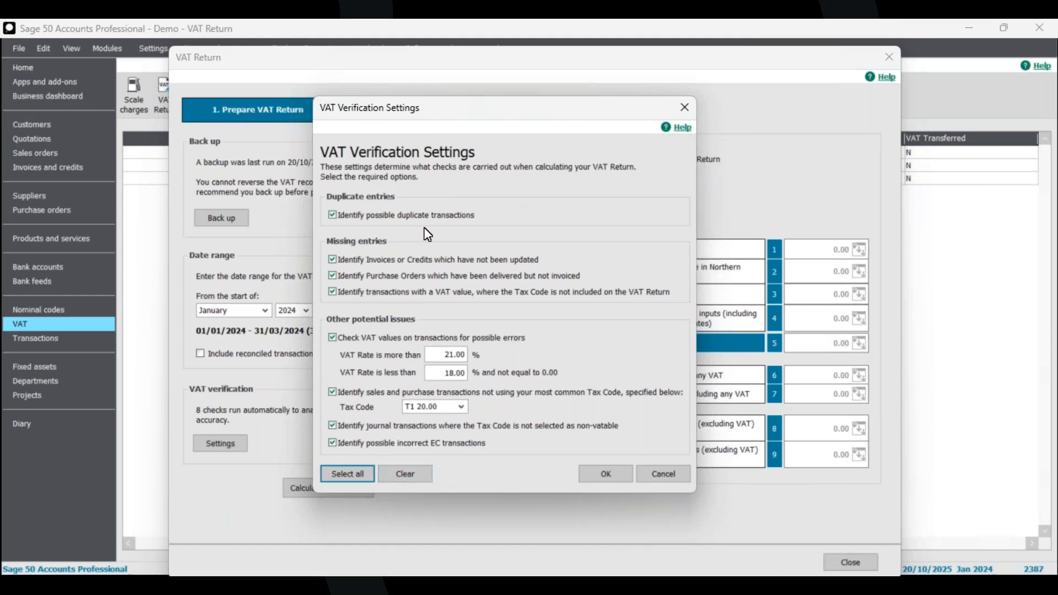
click(600, 475)
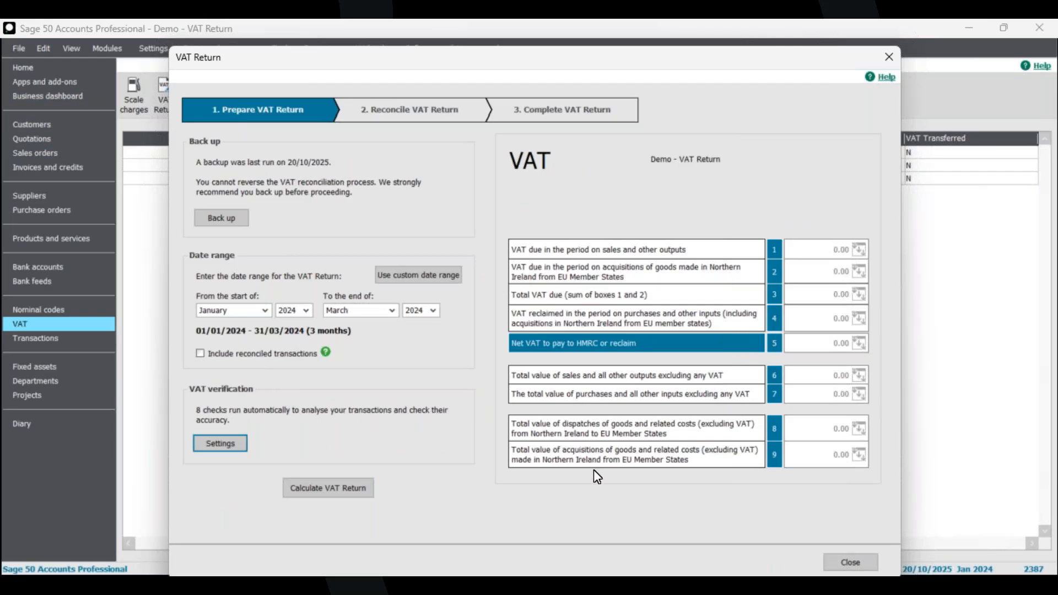
Calculate the VAT Return and examine the earlier unreconciled transactions 2381 and 2382.
click(330, 496)
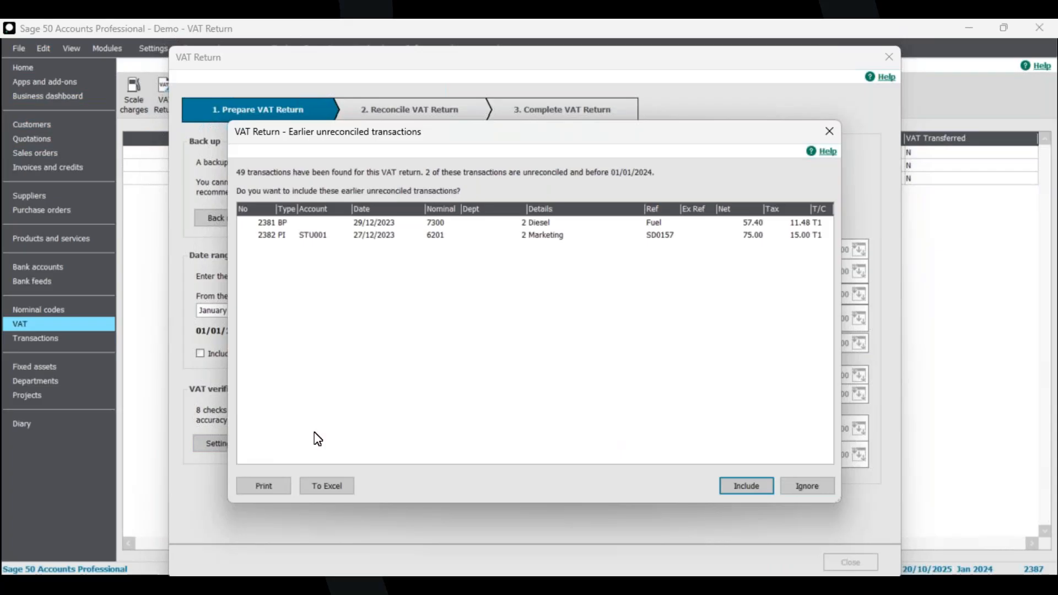
click(275, 223)
click(272, 235)
click(387, 224)
click(390, 235)
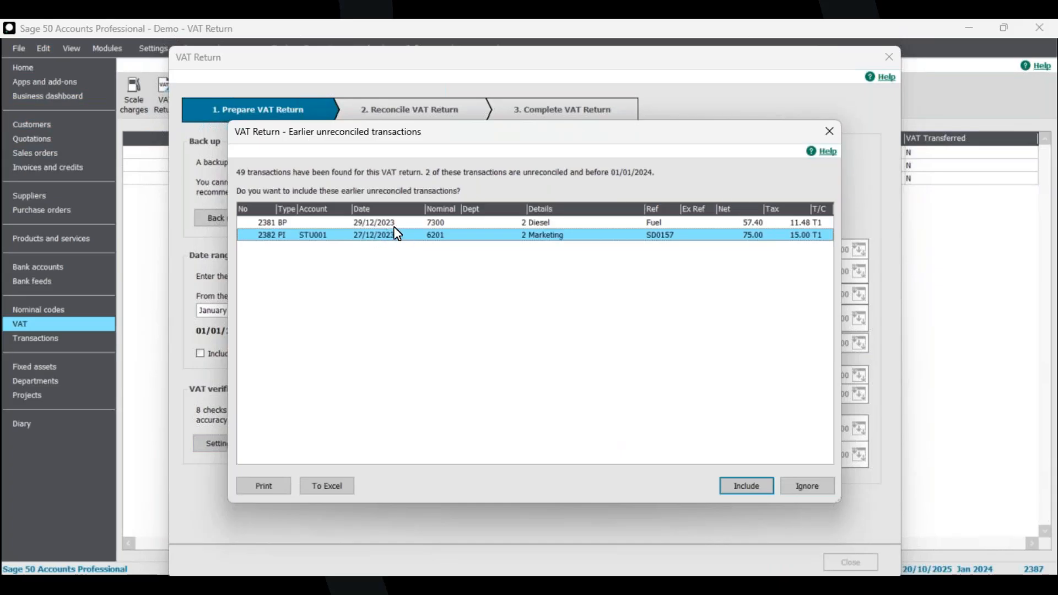
key(Up)
key(Down)
key(Up)
key(Down)
key(Up)
key(Down)
click(406, 221)
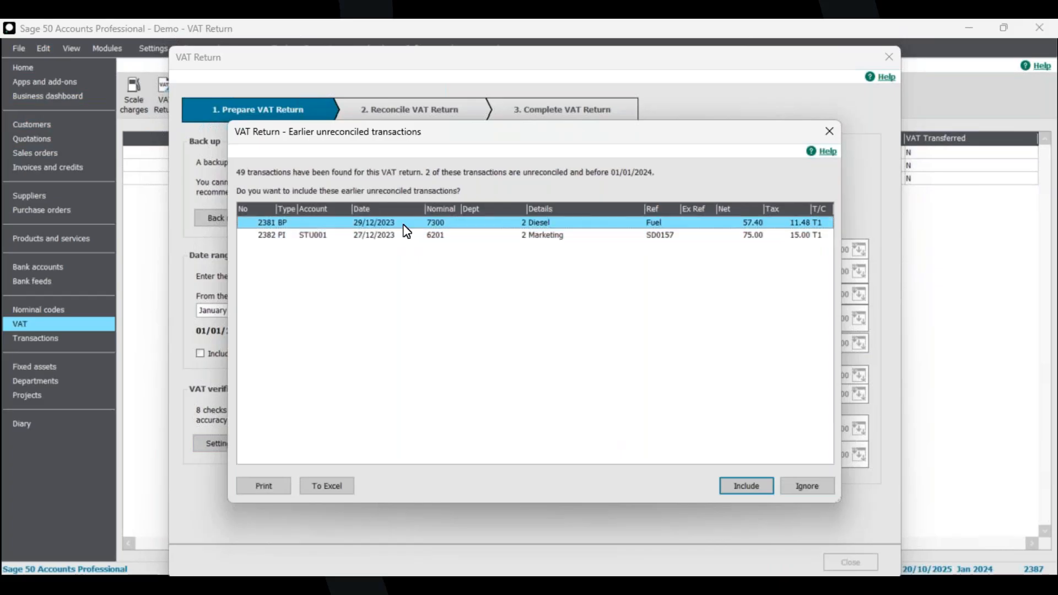
click(297, 237)
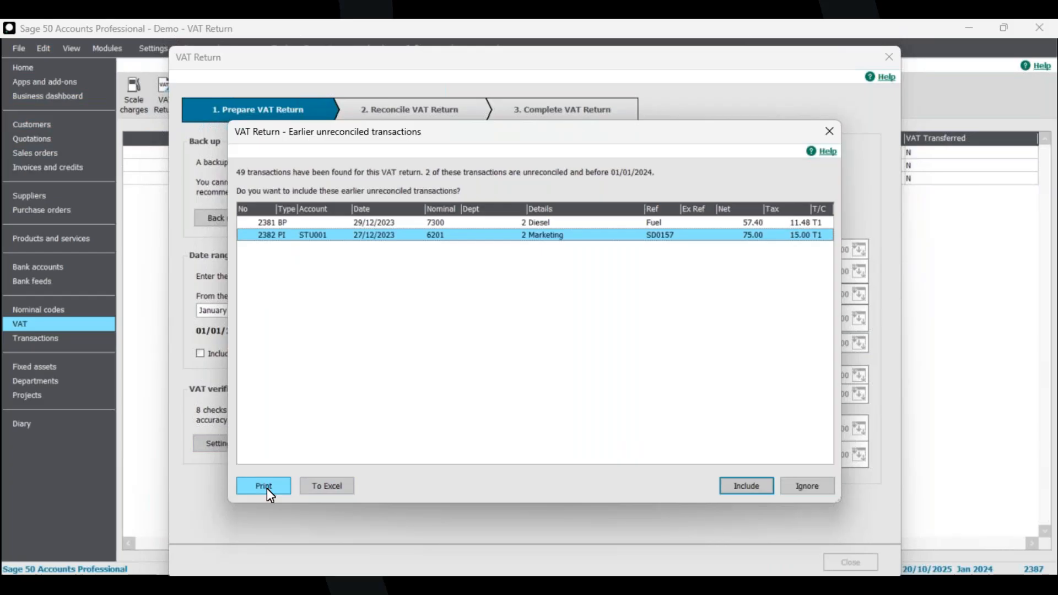
Export the earlier unreconciled transactions to Excel, then maximise the workbook and widen column A to check the transaction numbers.
click(328, 487)
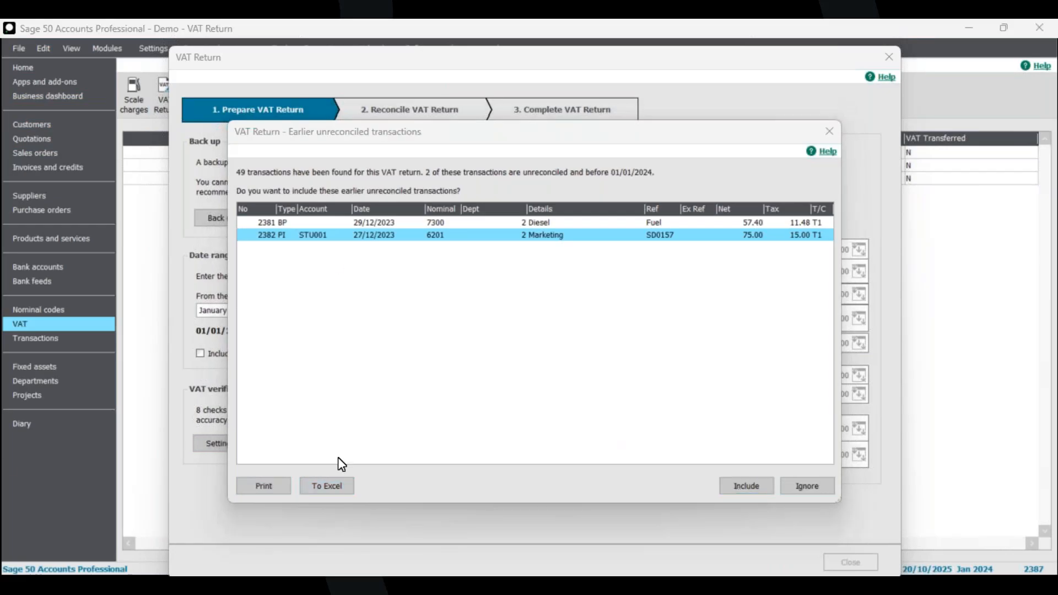
drag(0, 161, 609, 131)
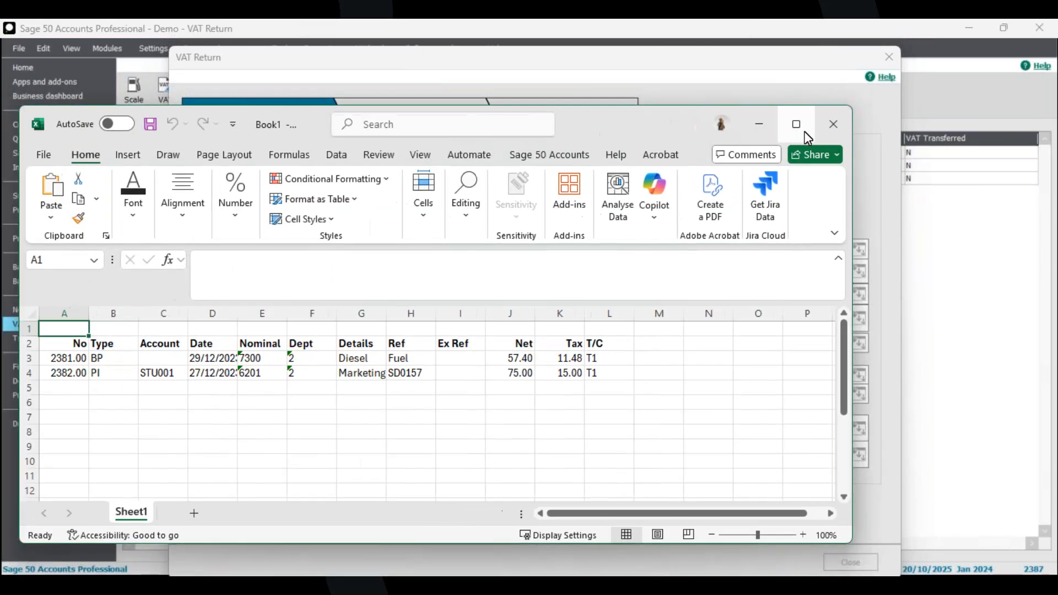
click(794, 130)
drag(70, 227, 116, 227)
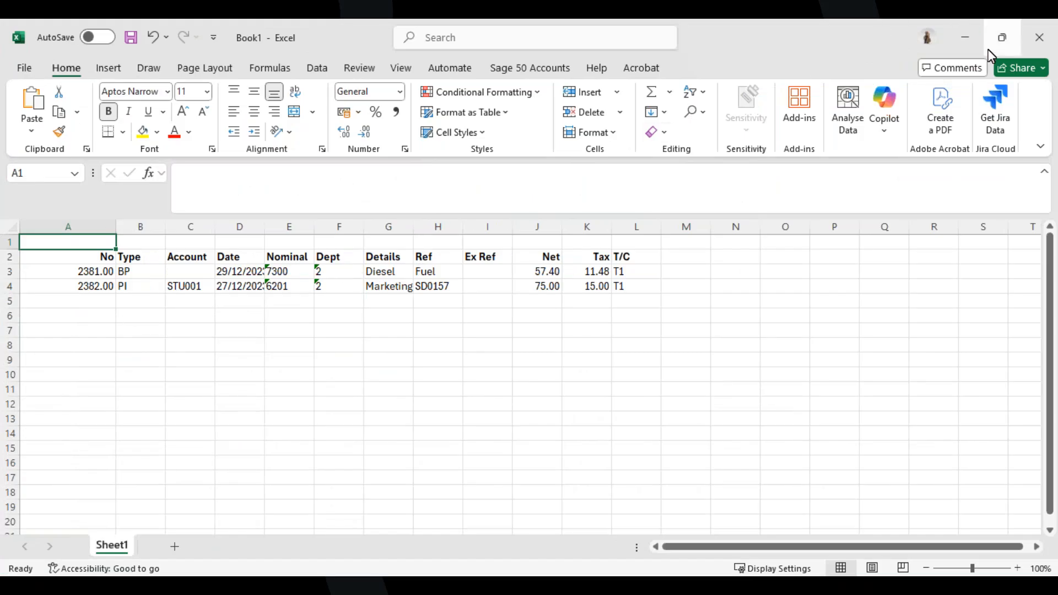
click(83, 271)
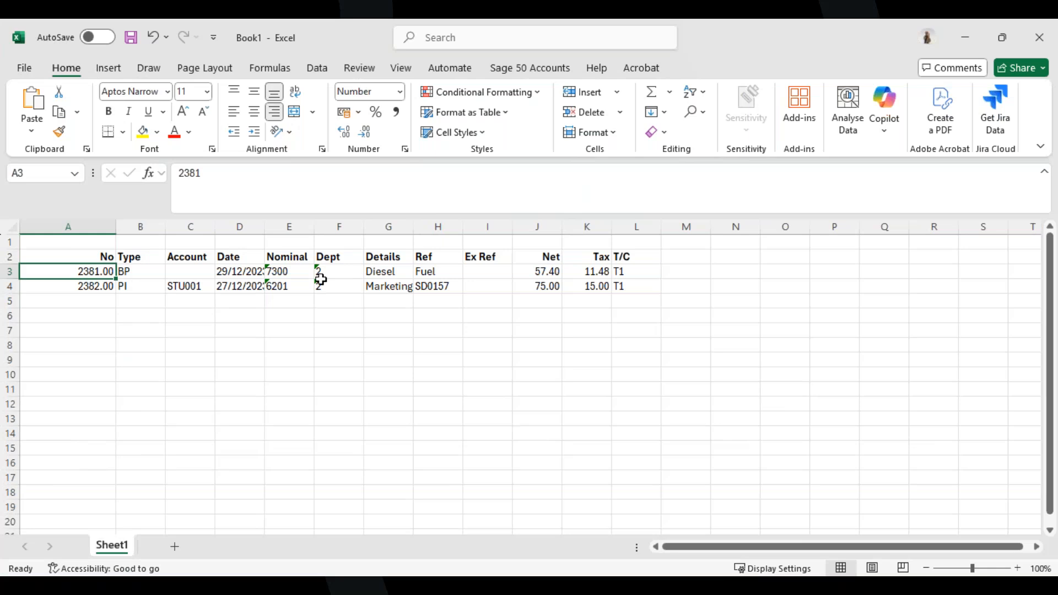
Return to Sage 50 Accounts, dismiss the earlier unreconciled transactions list and close the new VAT Return, discarding its calculation.
click(972, 39)
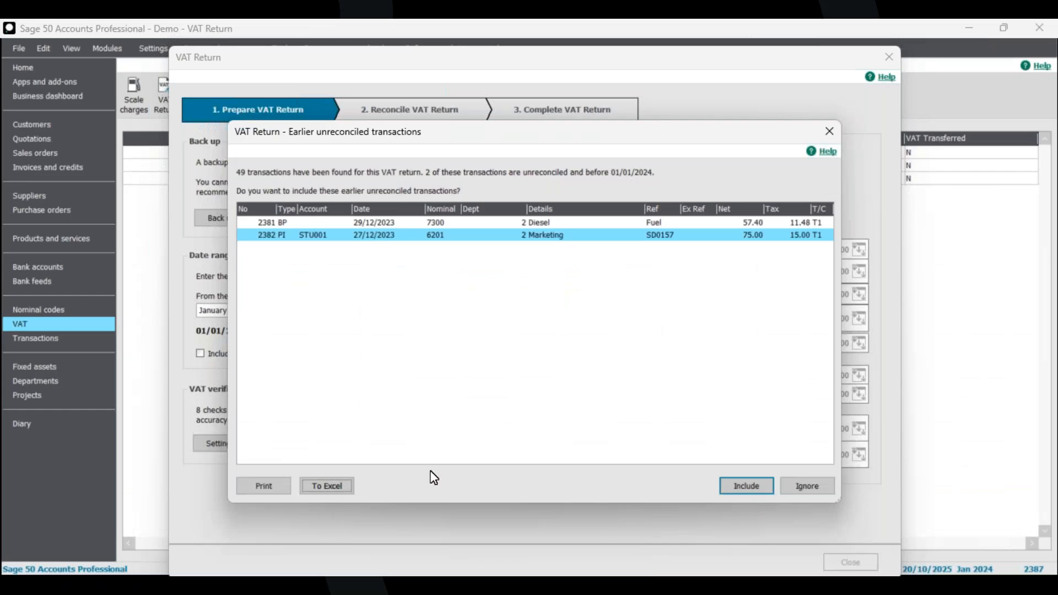
click(830, 133)
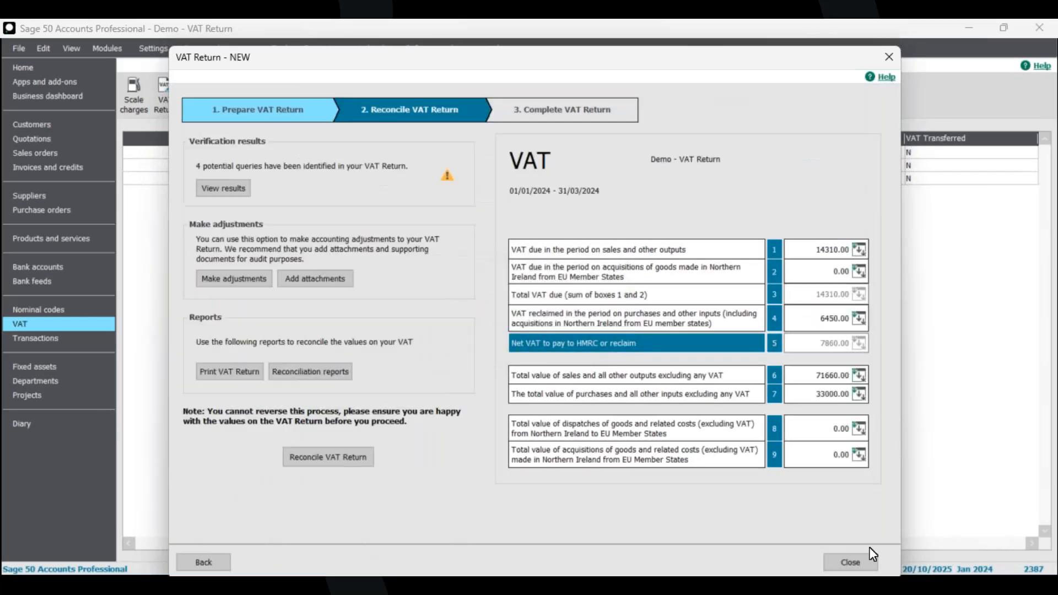
click(849, 561)
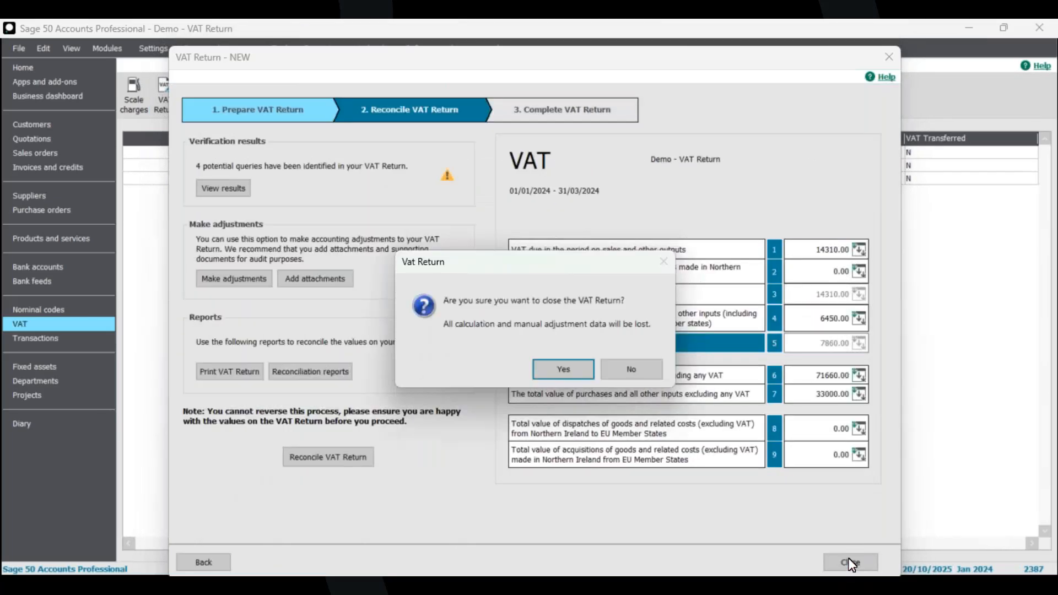
click(580, 370)
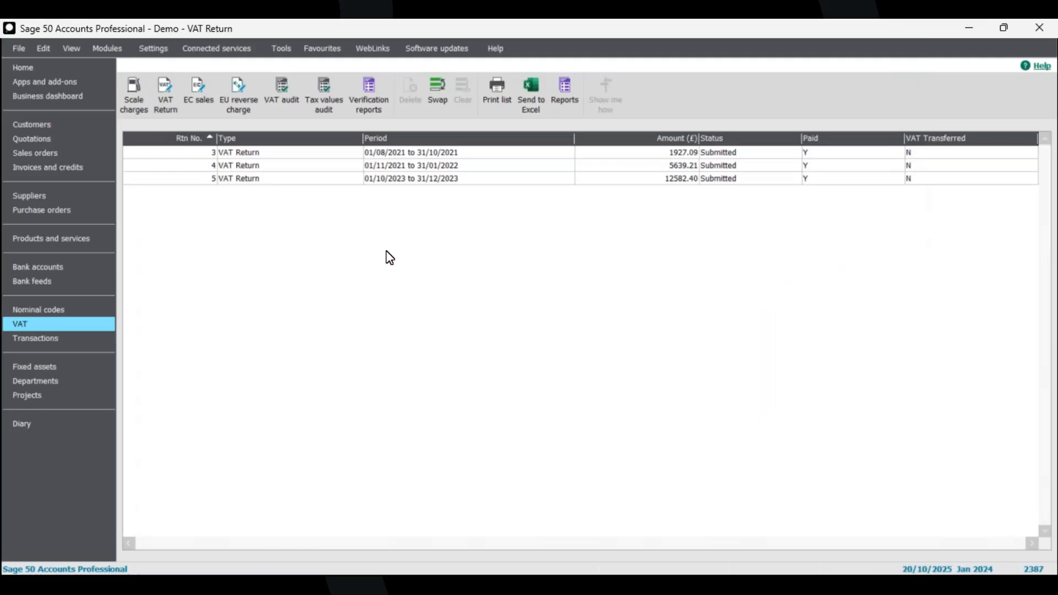
Search the Transactions list for transaction 2381.
click(46, 339)
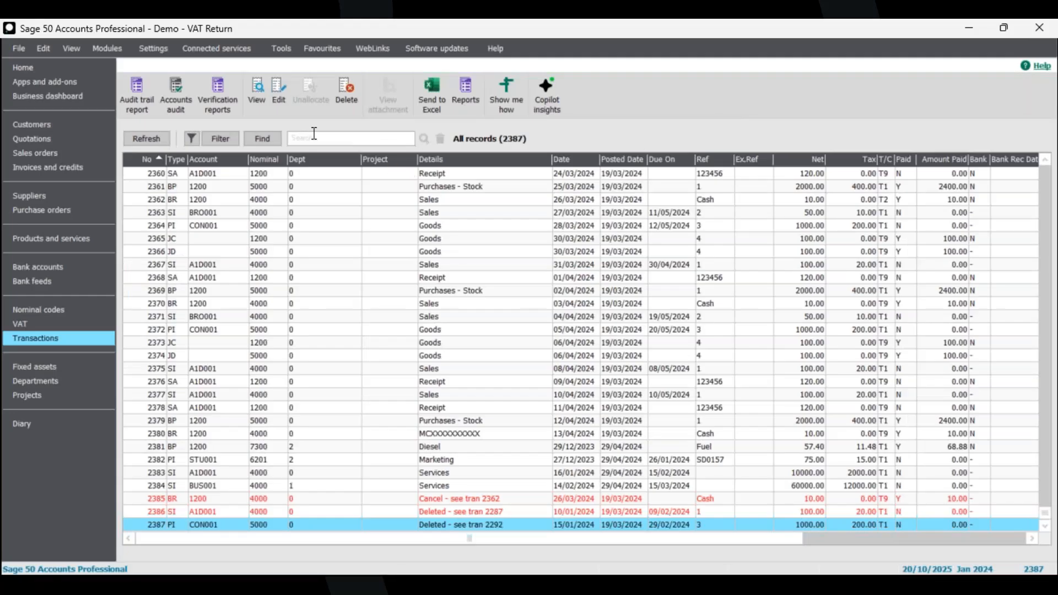
click(314, 136)
text(23)
click(423, 140)
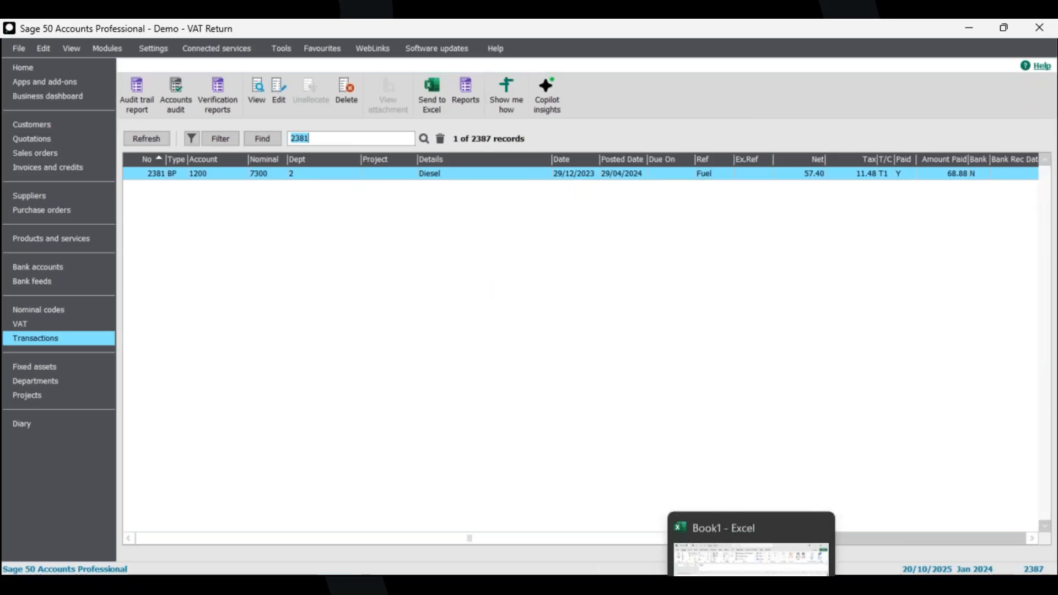
Switch to the Book1 workbook in Excel and fill the row for transaction 2381, A3:L3, with green.
click(741, 584)
drag(101, 273, 641, 274)
click(157, 133)
click(240, 333)
click(99, 286)
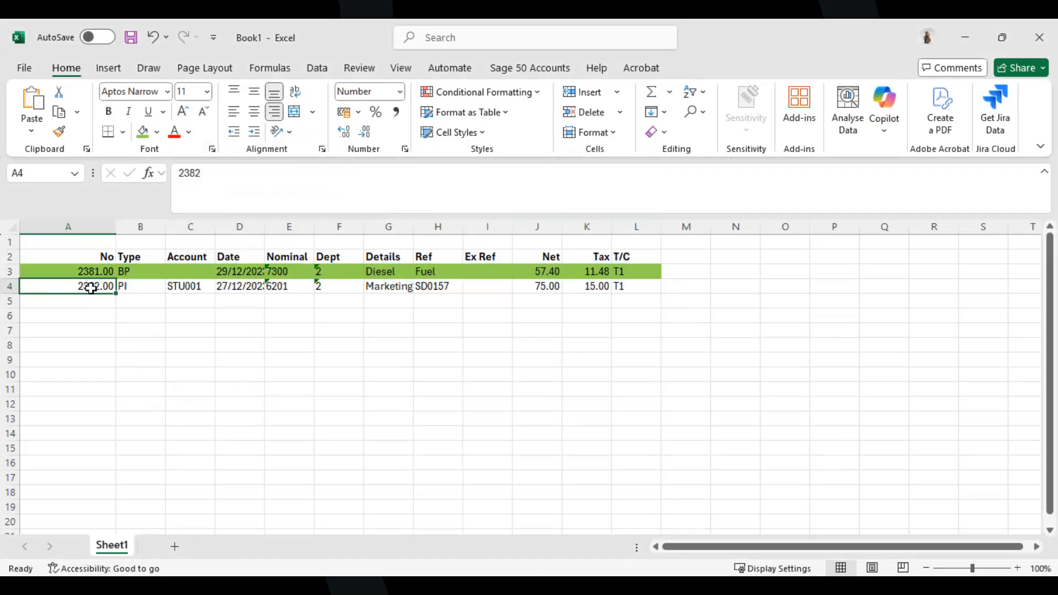
Switch back to Sage 50 Accounts and search the Transactions list for transaction 2382.
click(973, 46)
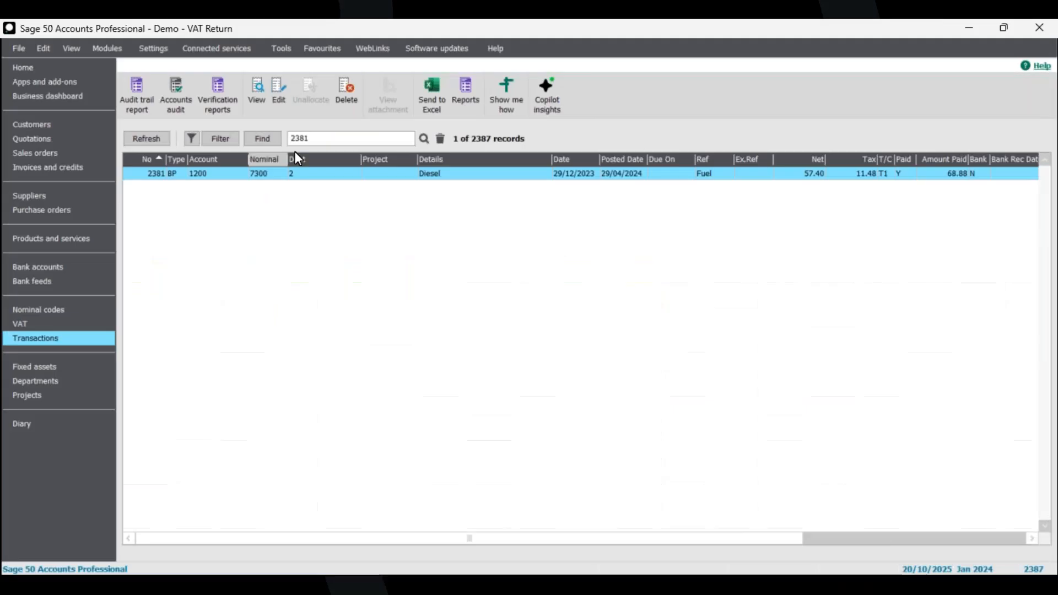
text(2382)
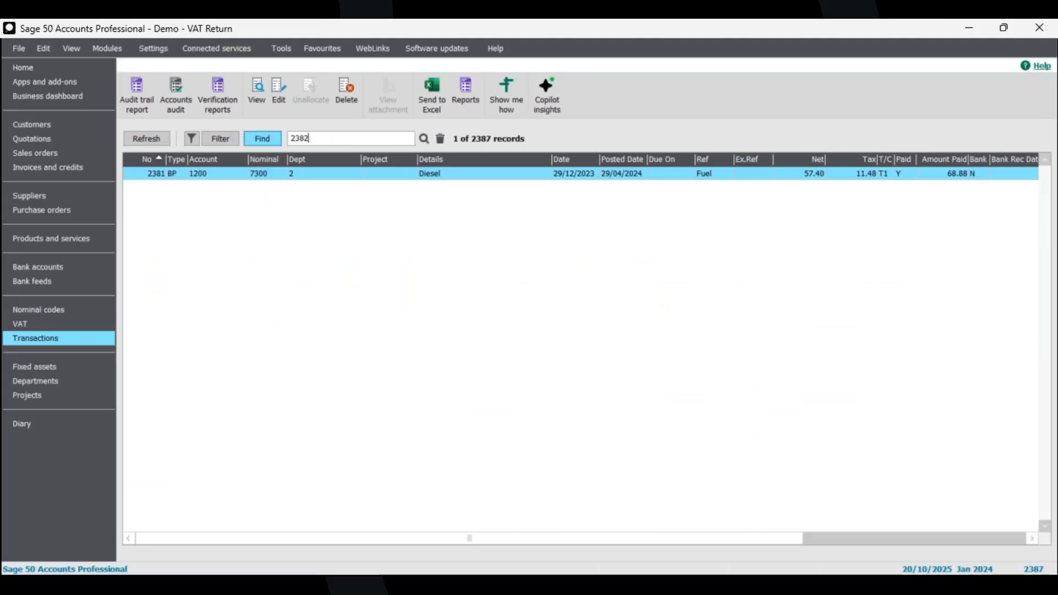
click(276, 141)
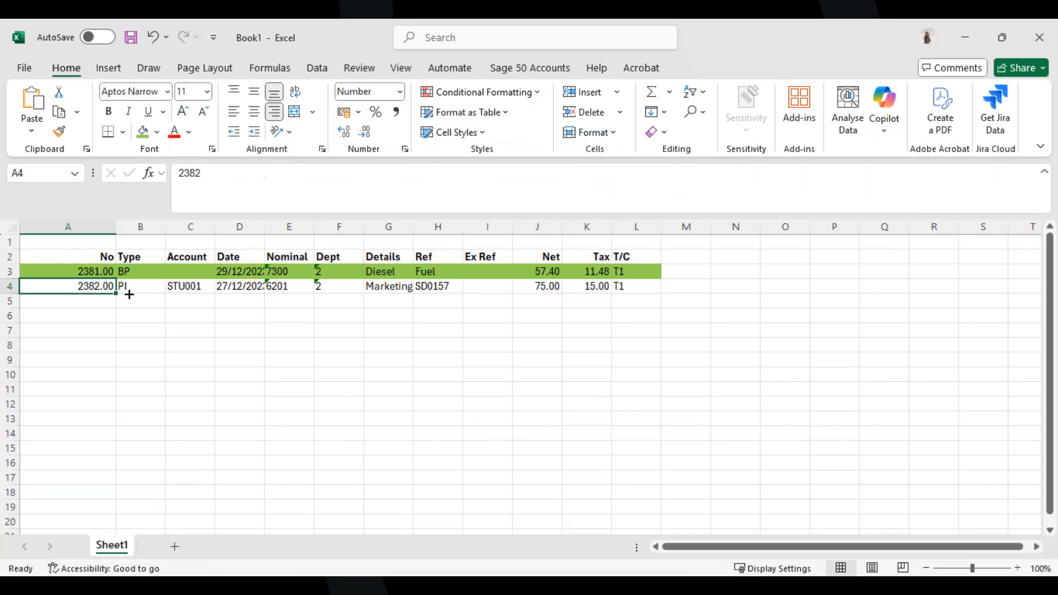
In the Excel workbook, fill the row for transaction 2382, A4:L4, with the same green.
drag(95, 286, 634, 286)
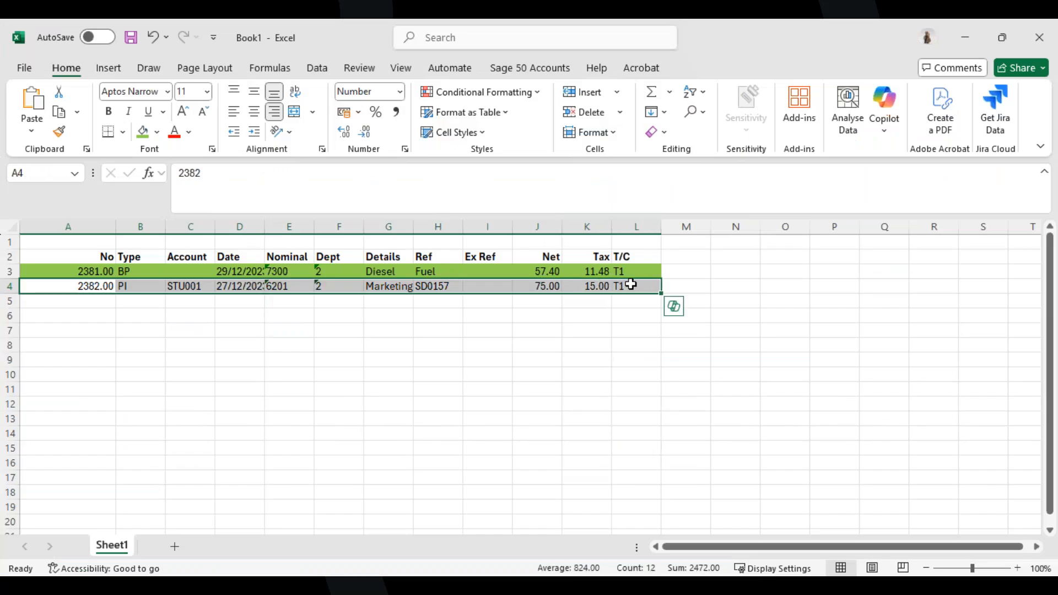
click(143, 132)
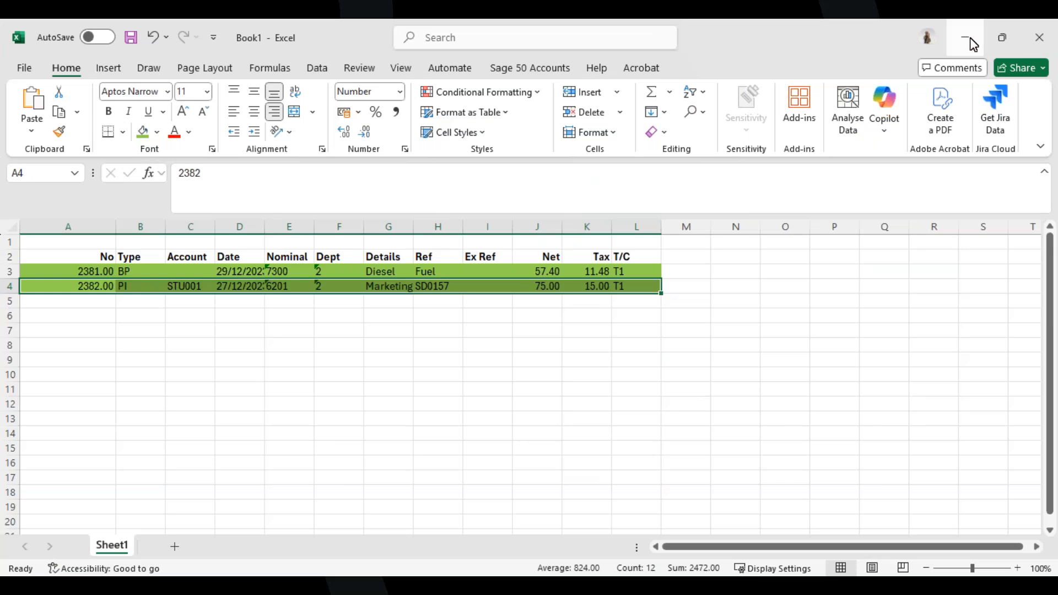
click(95, 299)
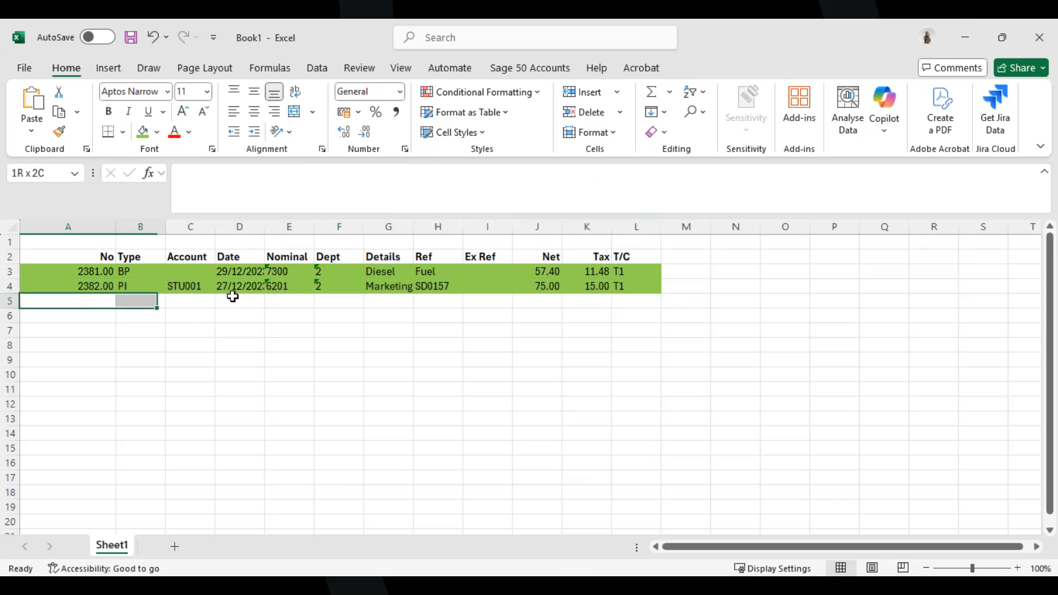
drag(98, 299, 649, 302)
Return to Sage 50 Accounts, clear the transaction search and go back to the VAT returns list.
click(965, 37)
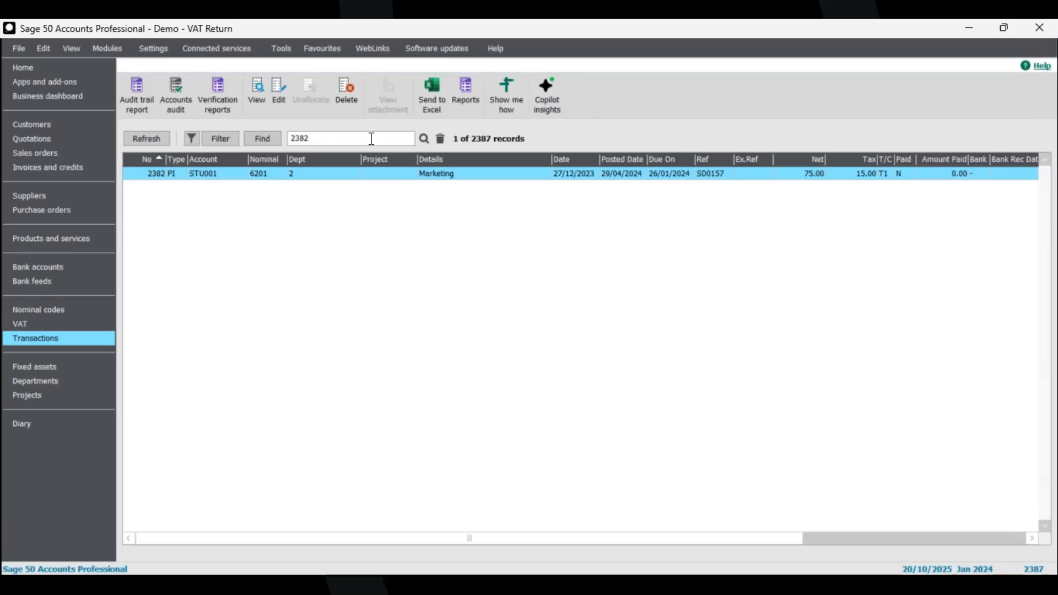
click(440, 139)
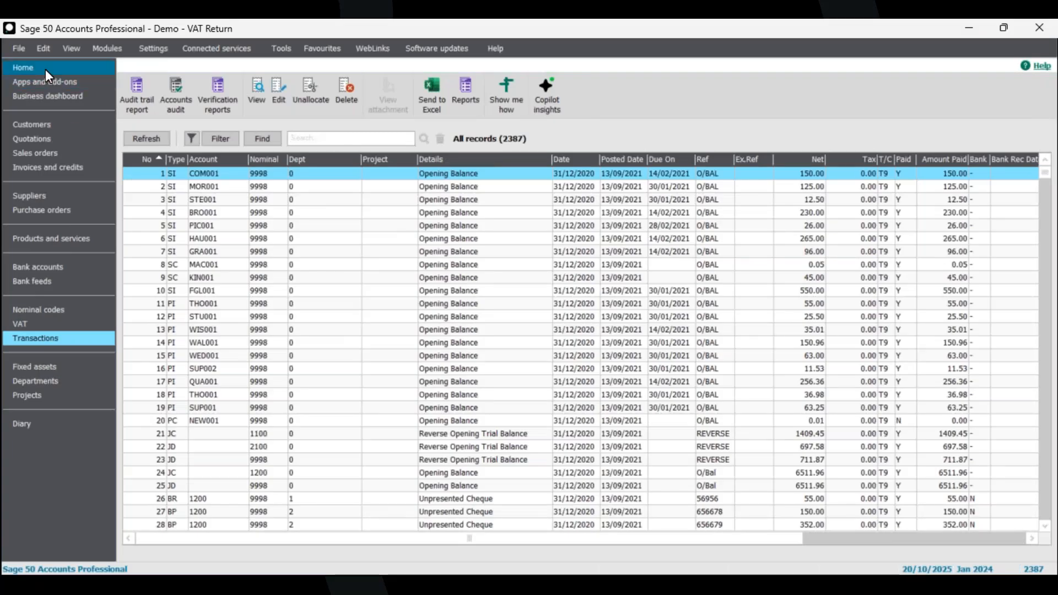
click(49, 327)
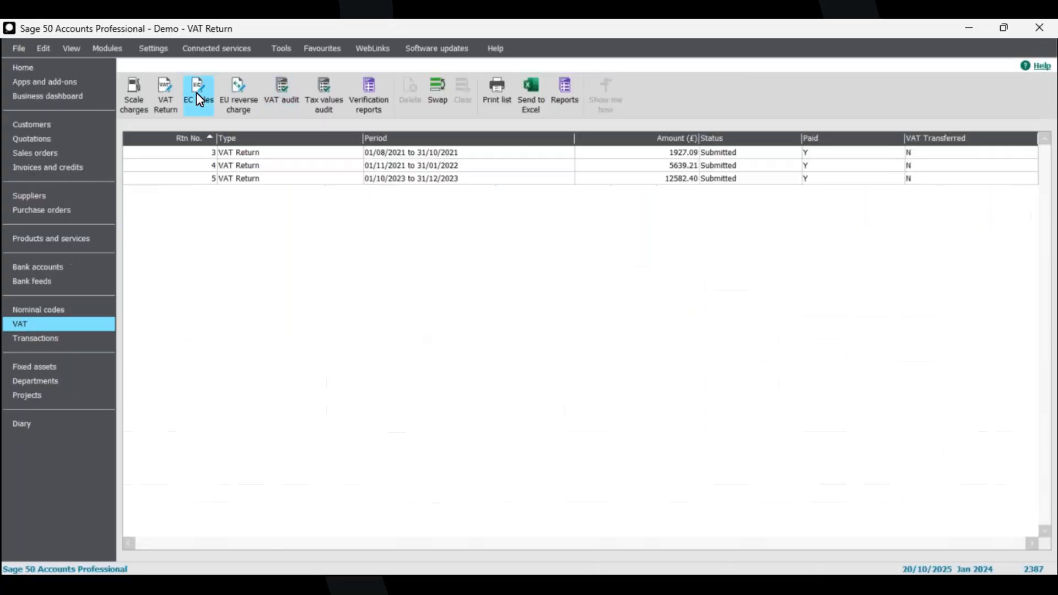
Start a new VAT Return and set its date range to run to the end of March 2024.
click(169, 96)
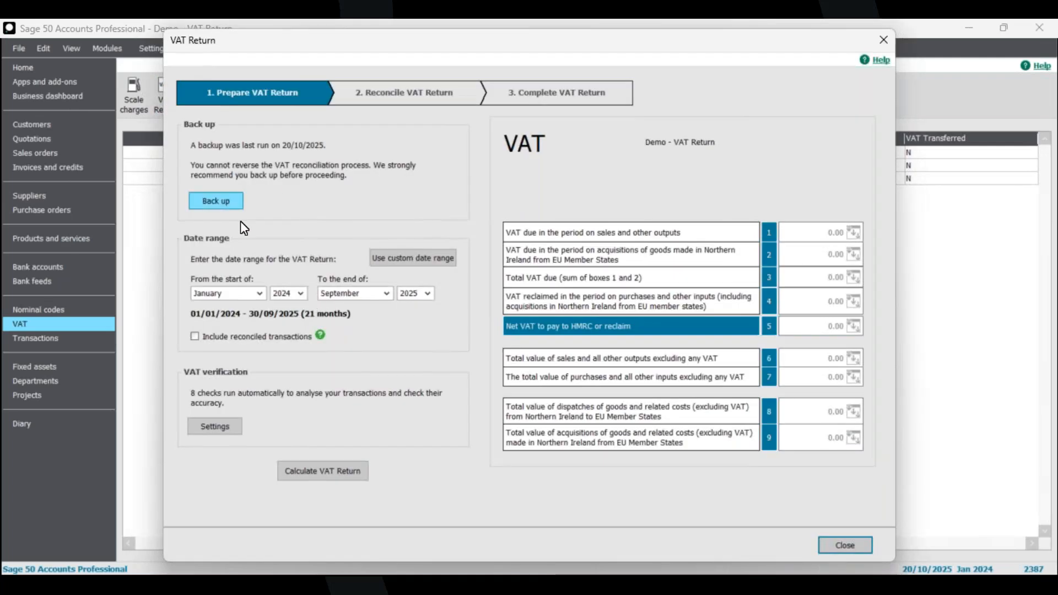
click(387, 294)
scroll(369, 324, up, 2)
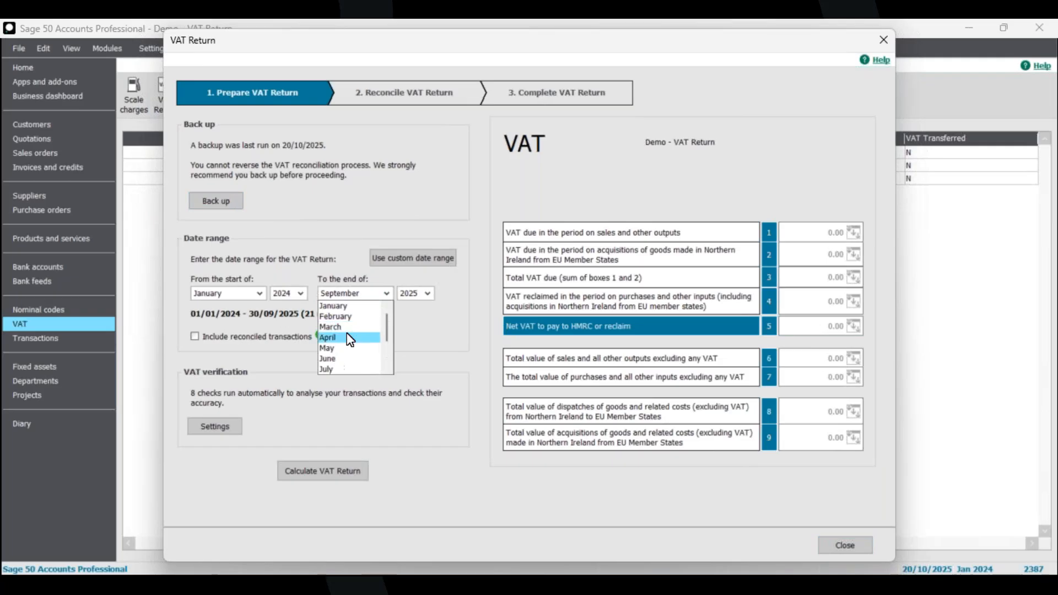
click(353, 331)
click(419, 294)
scroll(421, 329, up, 2)
click(416, 326)
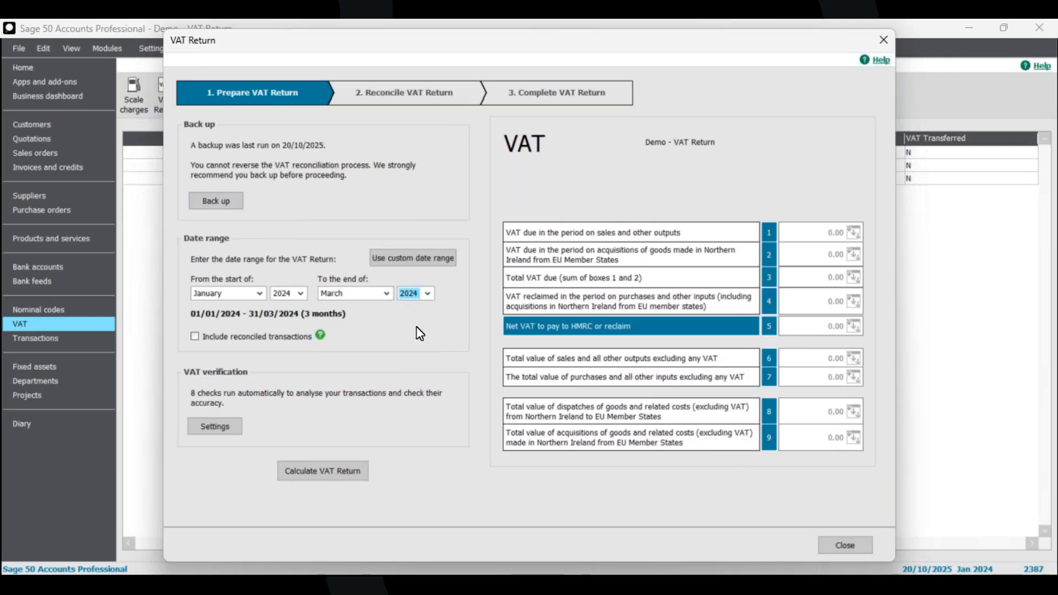
Review the VAT verification settings and calculate the VAT Return.
click(204, 430)
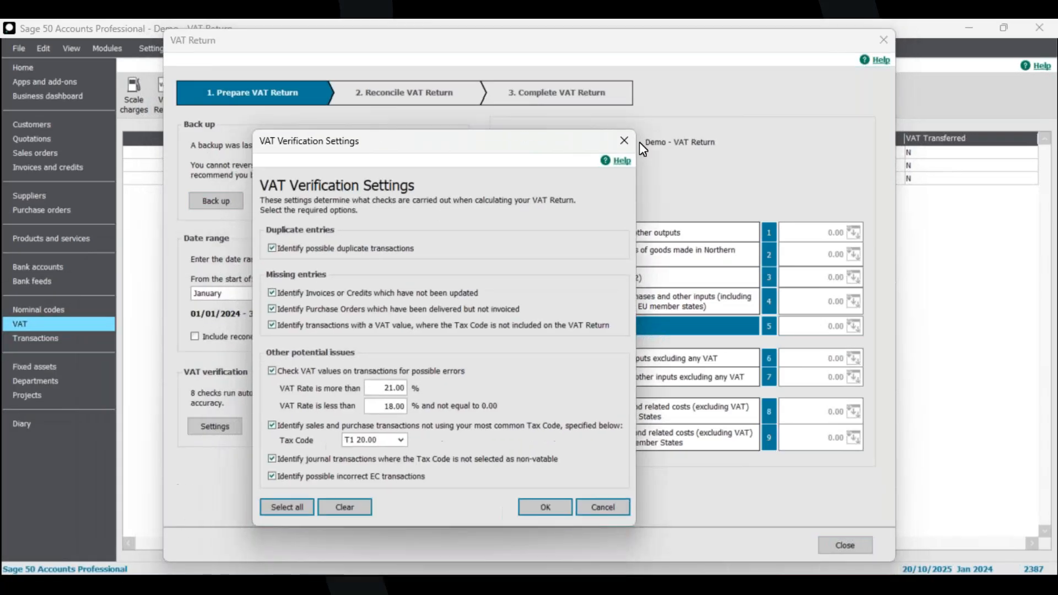
click(625, 141)
click(331, 477)
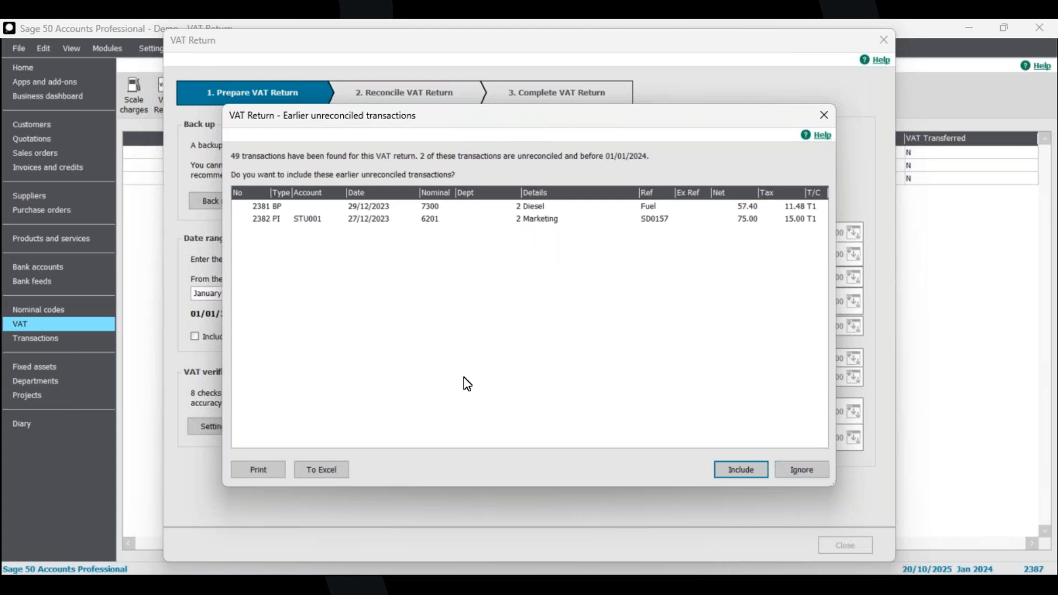
Review earlier unreconciled transactions 2381 (Diesel) and 2382 (Marketing) and include them in the VAT Return.
click(452, 208)
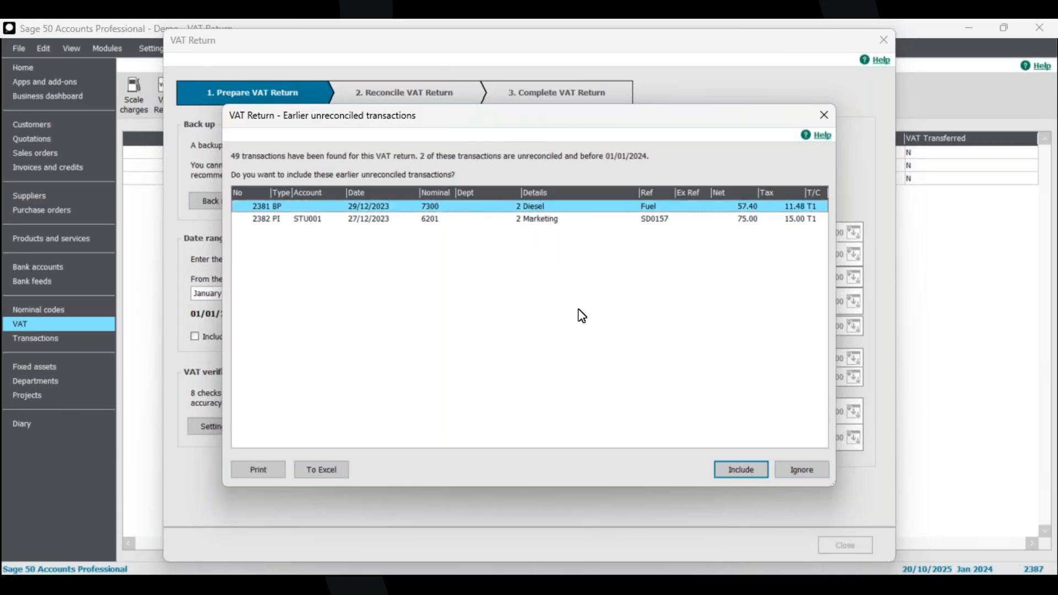
click(543, 220)
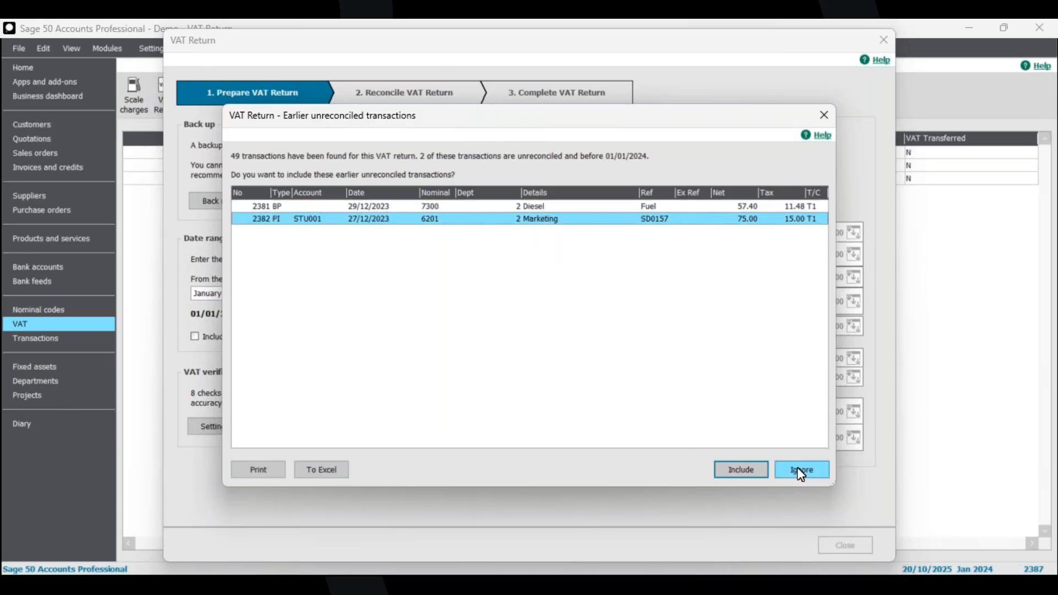
click(595, 208)
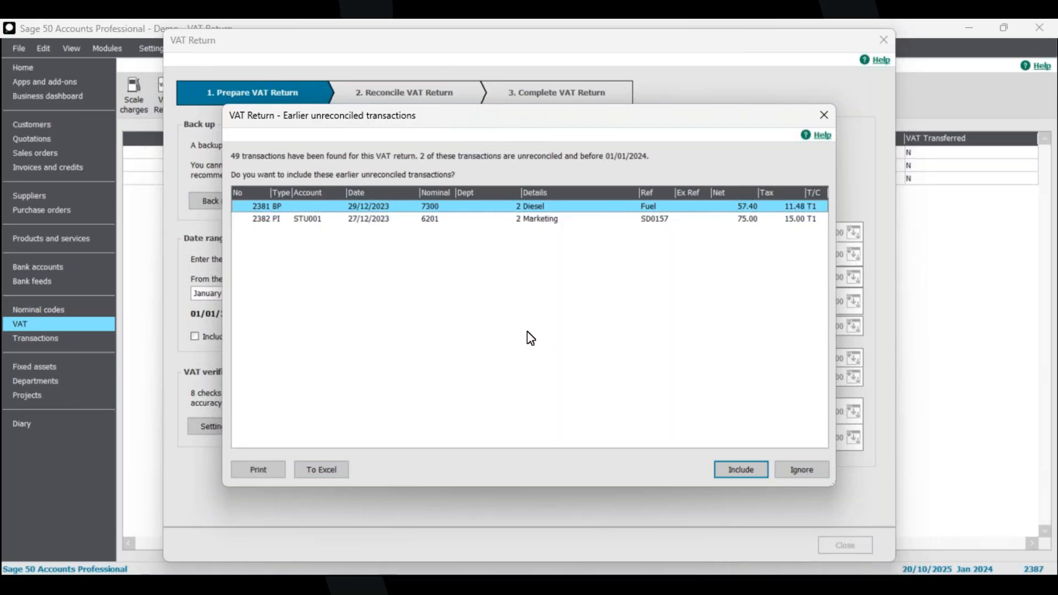
click(475, 220)
click(479, 209)
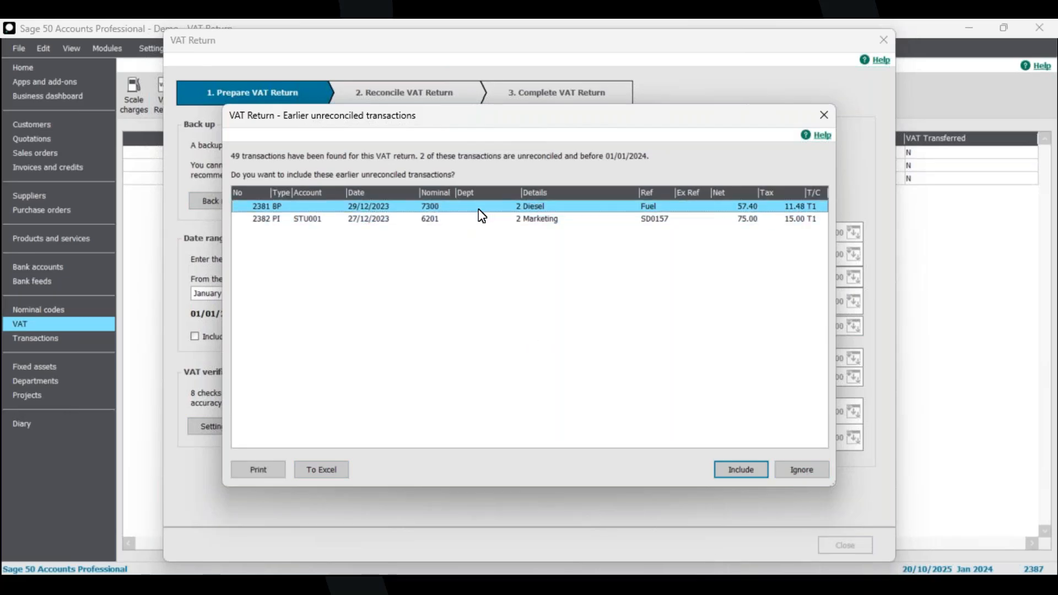
click(535, 220)
click(533, 209)
click(532, 219)
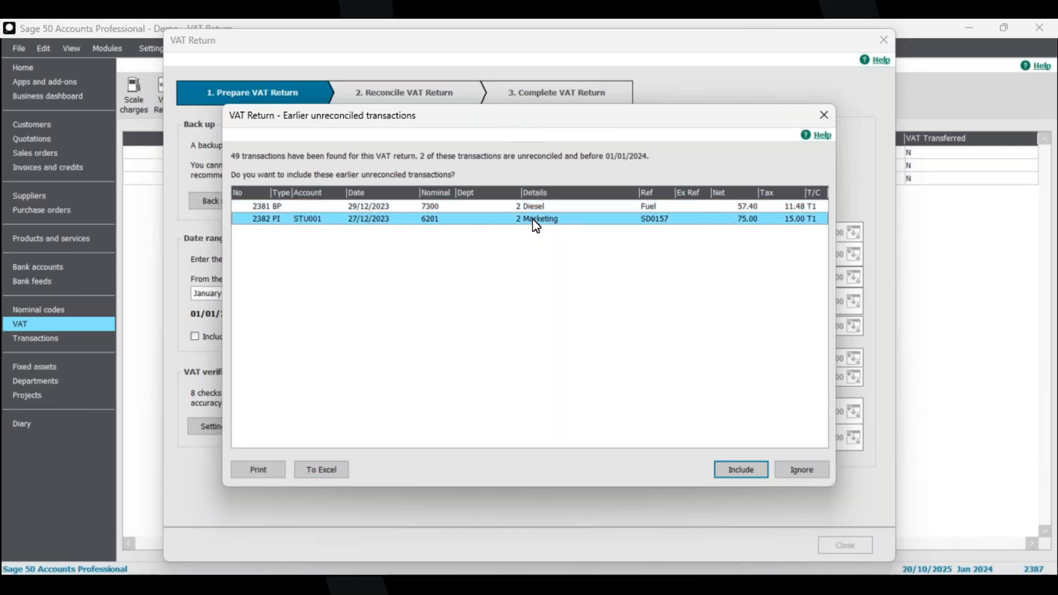
click(742, 470)
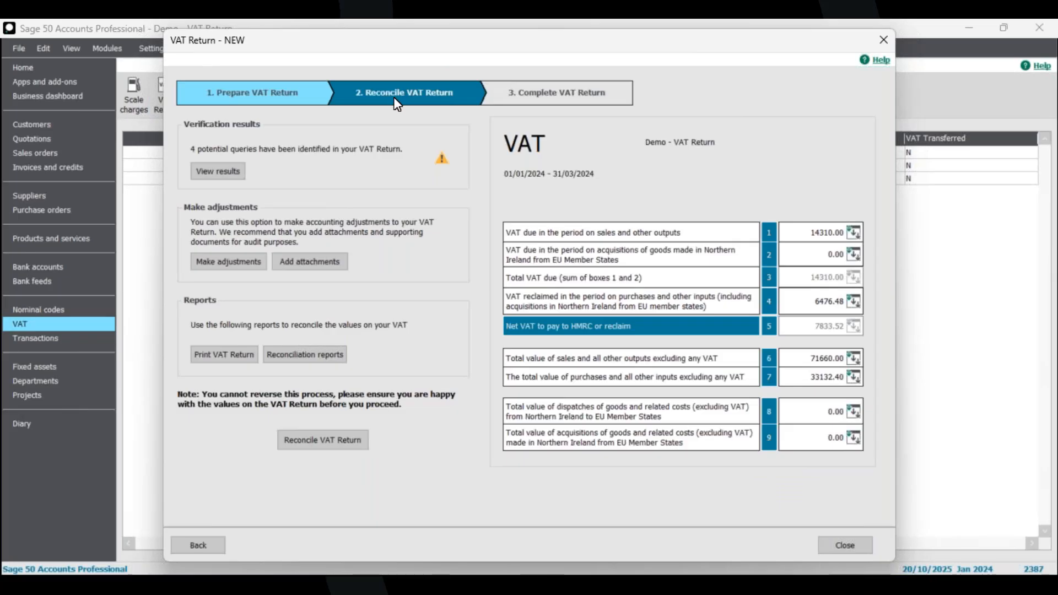
Examine the verification result for invoices or credits that have not been updated, including its print options.
click(219, 172)
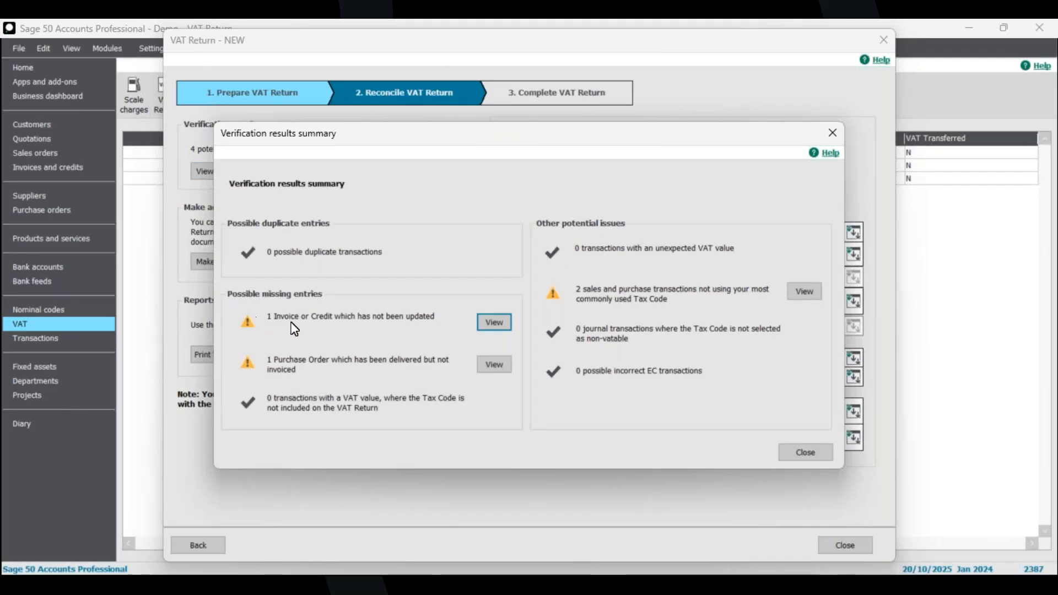
click(495, 323)
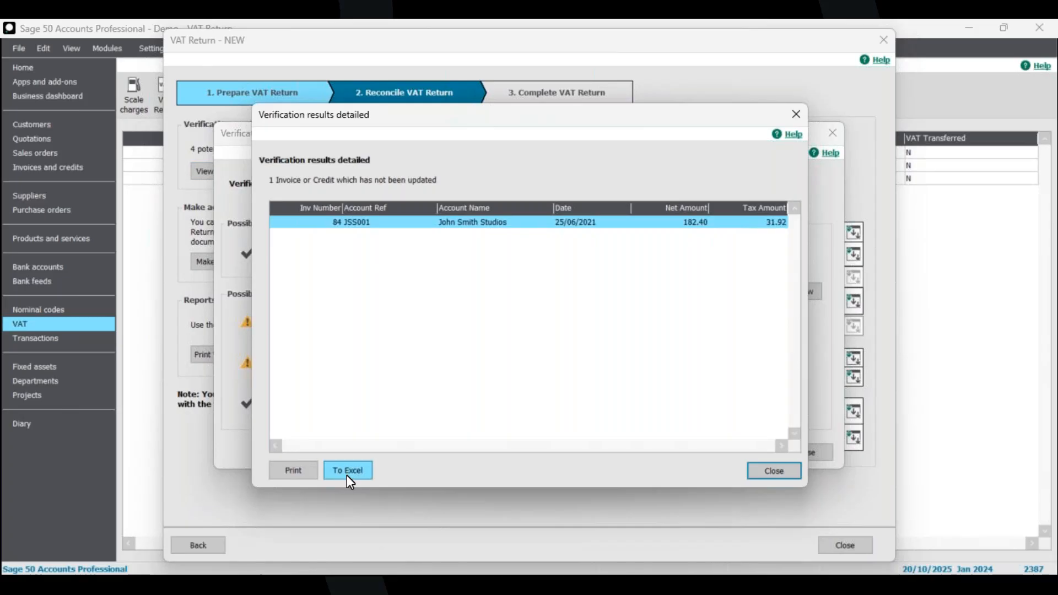
click(308, 478)
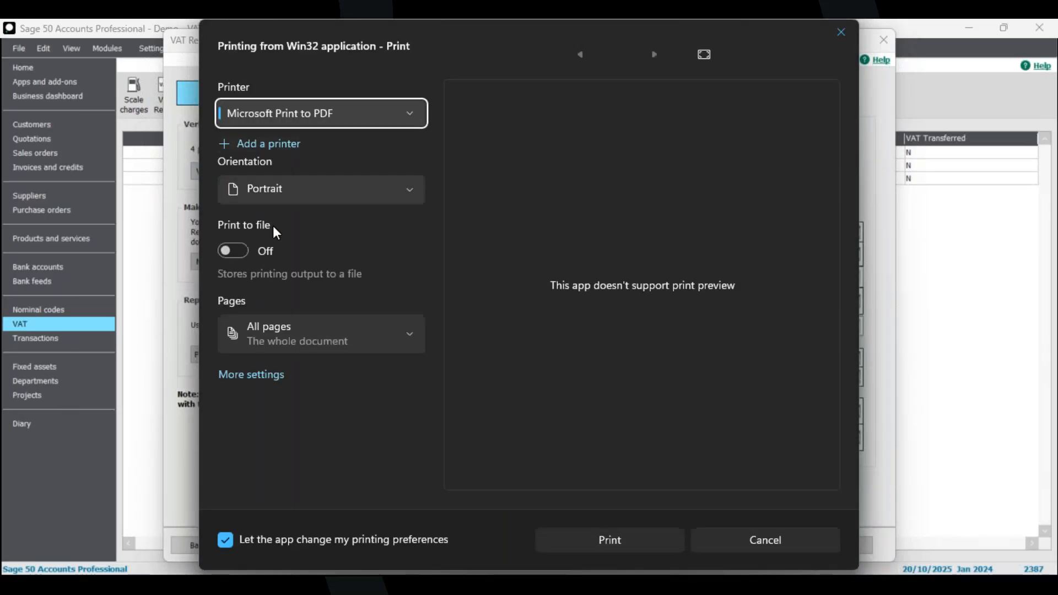
click(838, 37)
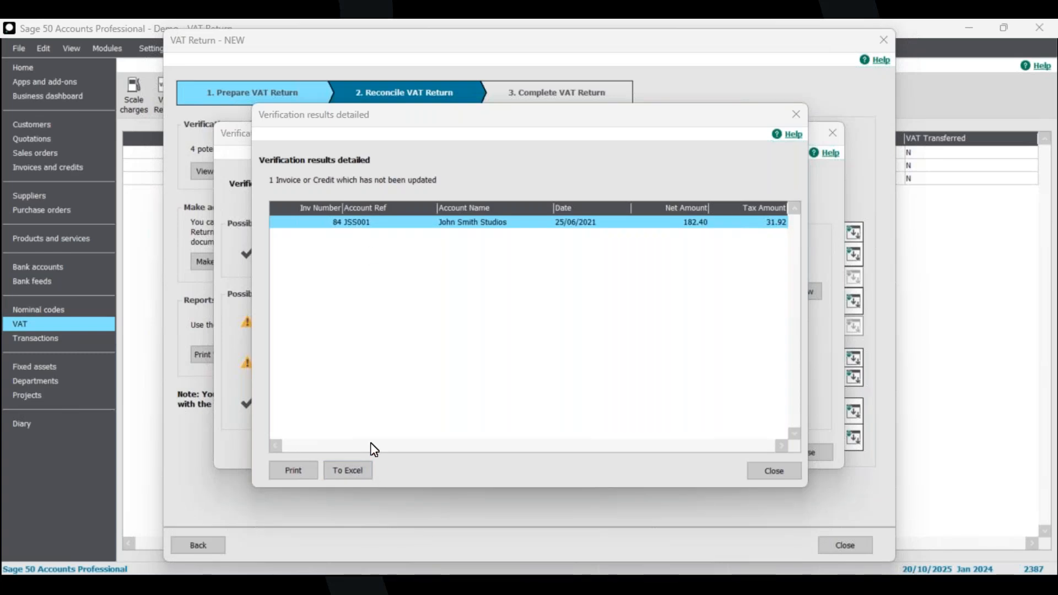
click(775, 472)
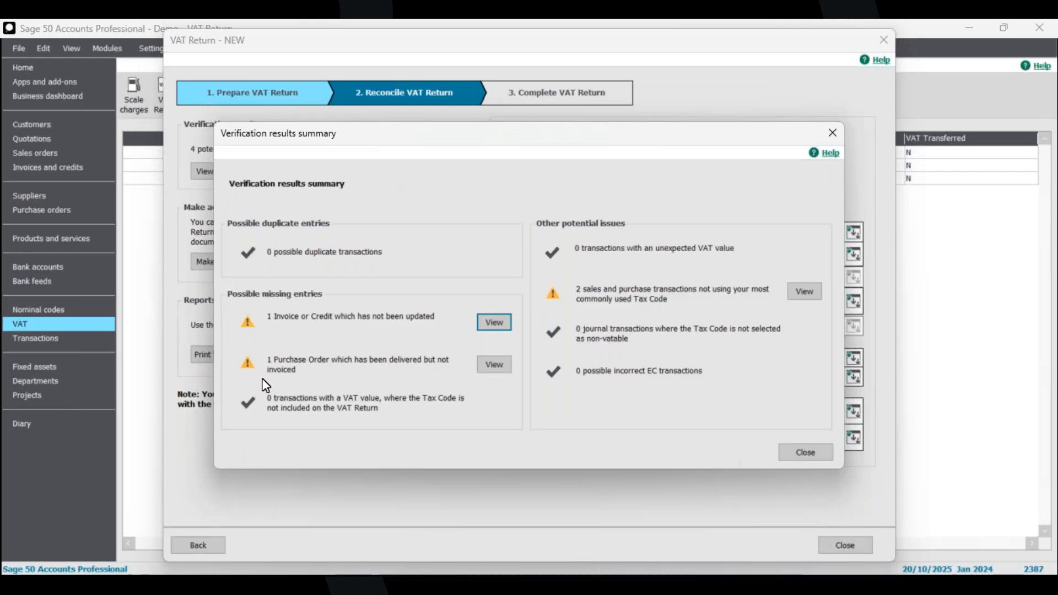
Examine the purchase orders delivered but not invoiced and the transactions not using the most common tax code, and close the verification results.
click(494, 363)
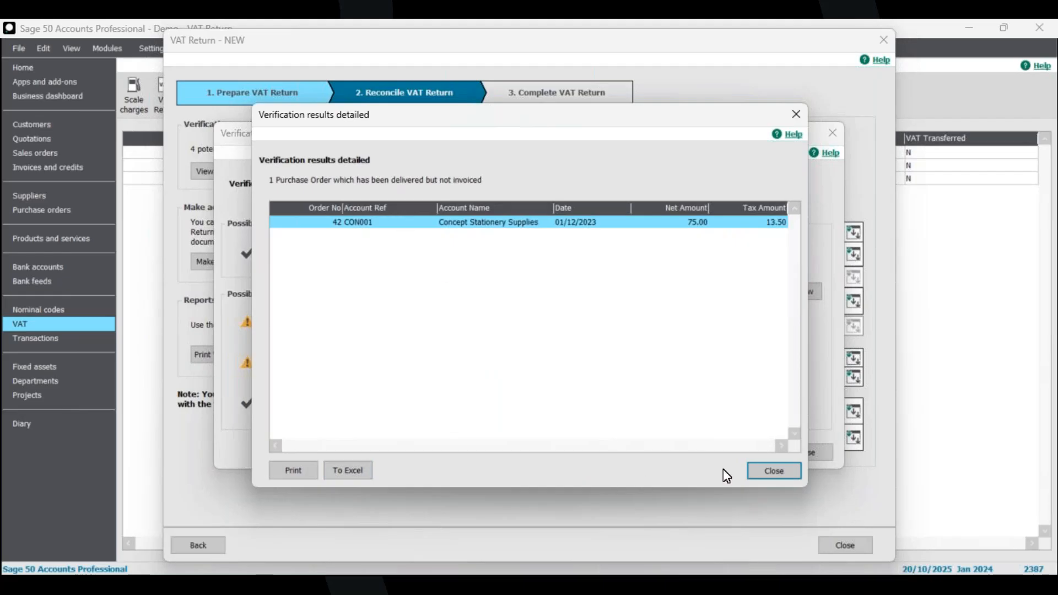
click(773, 471)
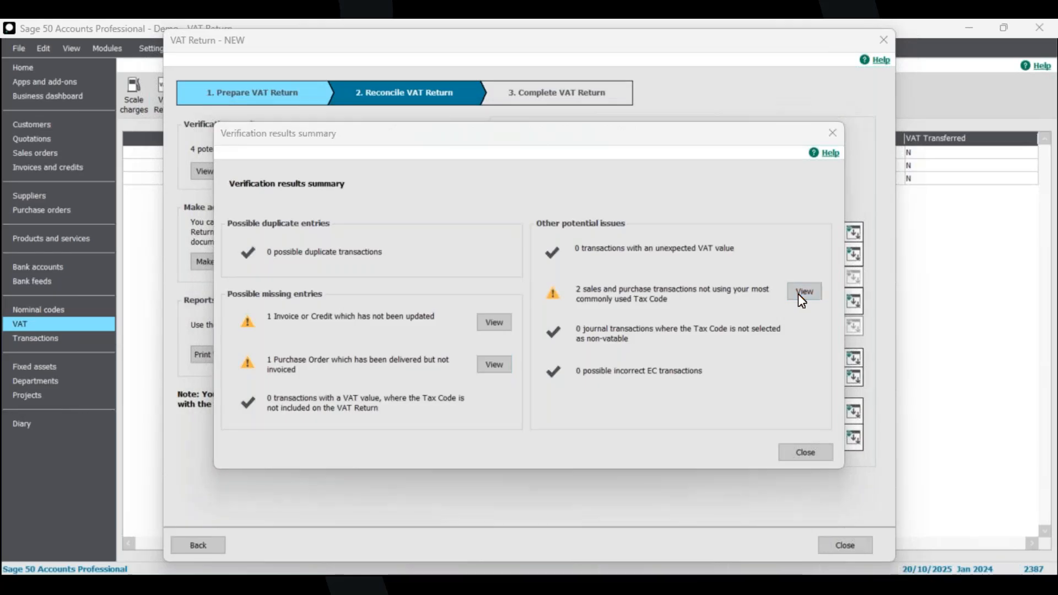
click(798, 295)
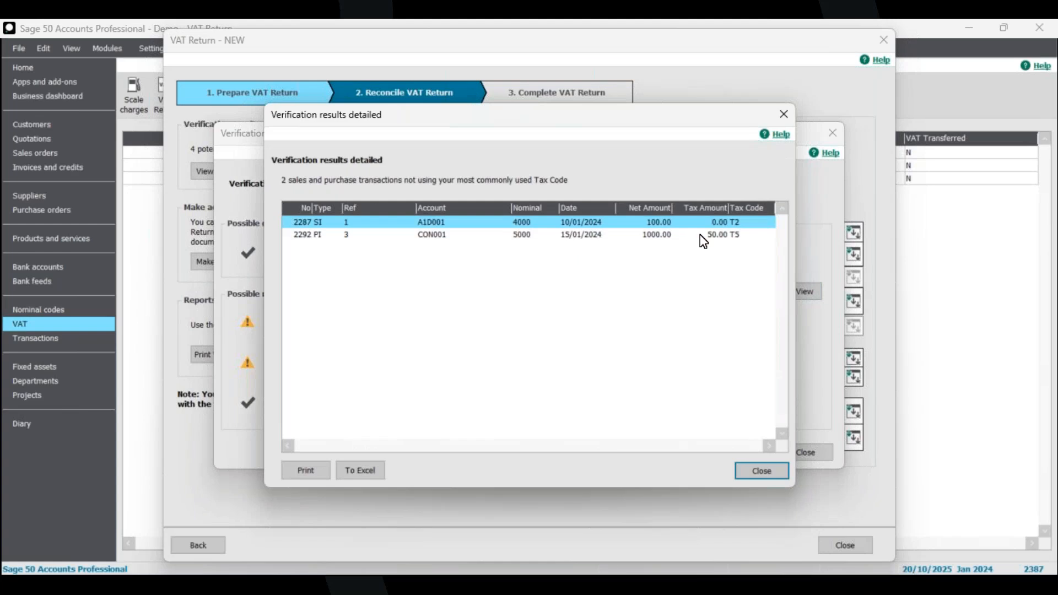
click(739, 234)
click(736, 225)
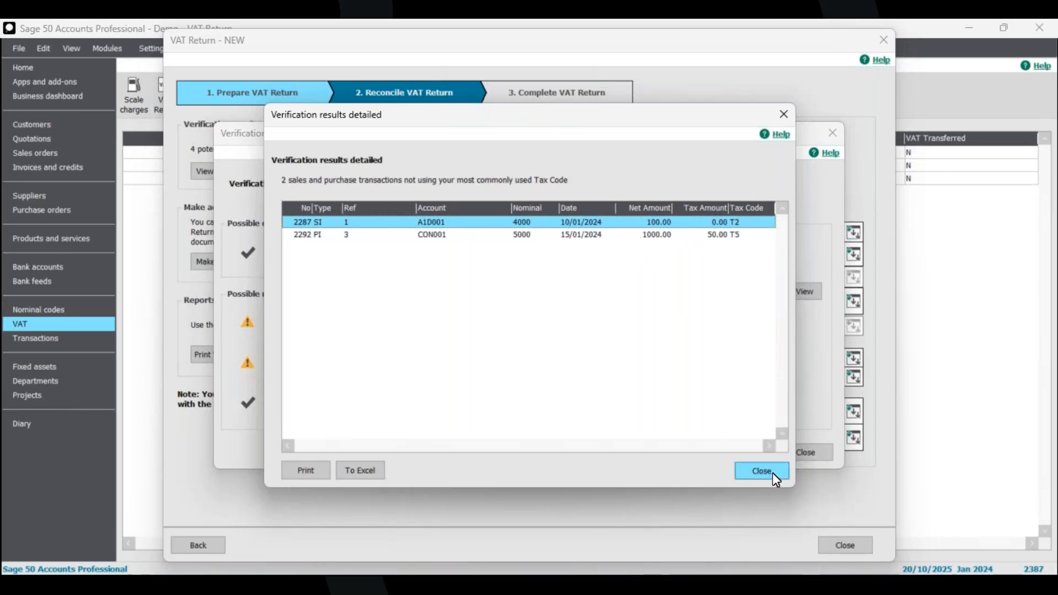
drag(674, 118, 637, 100)
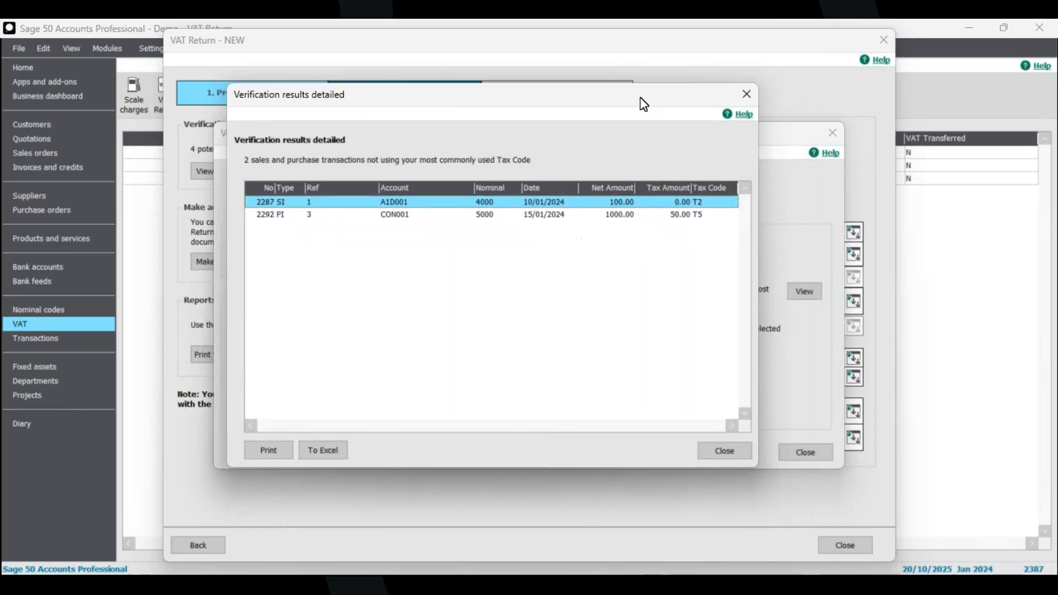
click(728, 449)
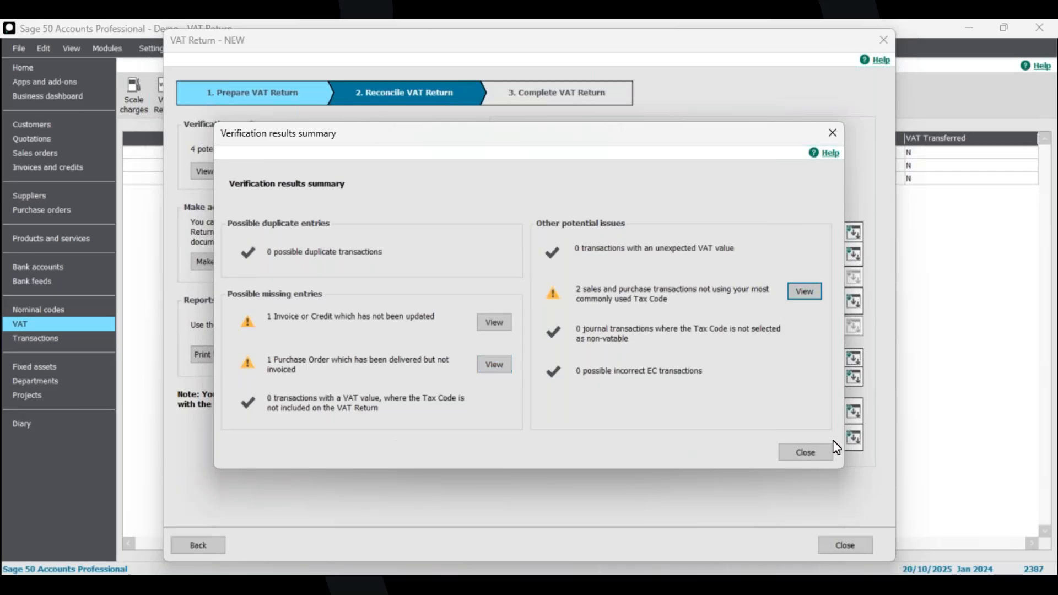
click(813, 455)
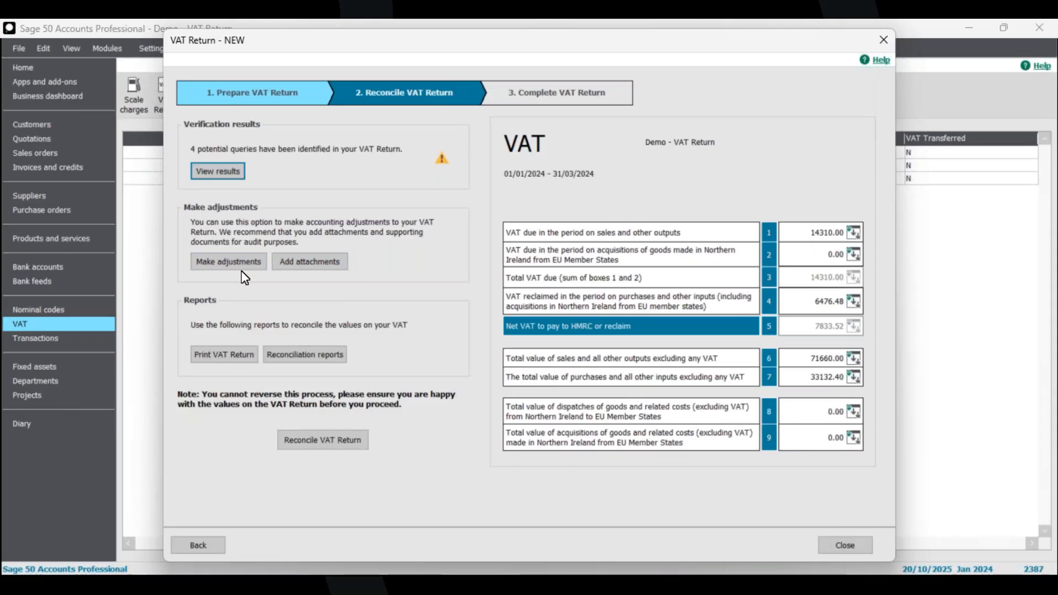
Add a manual adjustment of 100 to box 1, VAT due on sales, with the reason "Letter from HMRC adjustment".
click(257, 263)
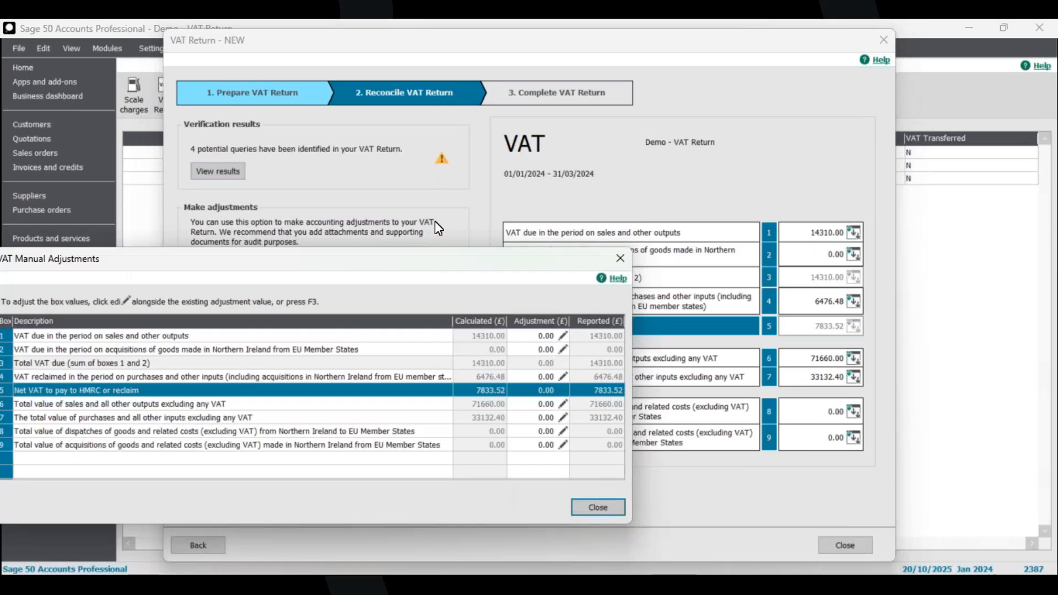
key(F3)
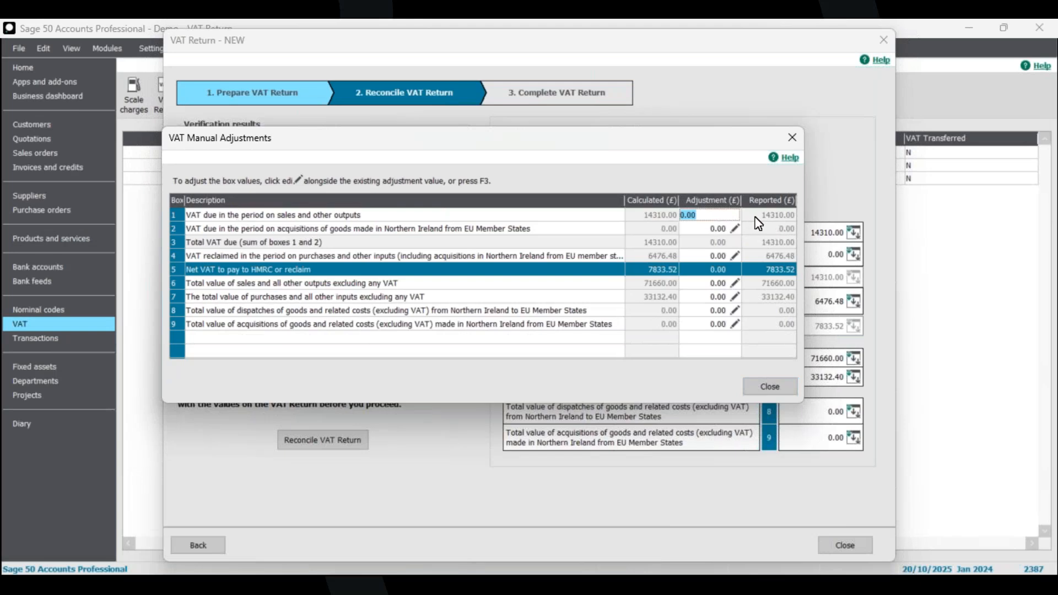
click(700, 224)
click(708, 217)
click(735, 215)
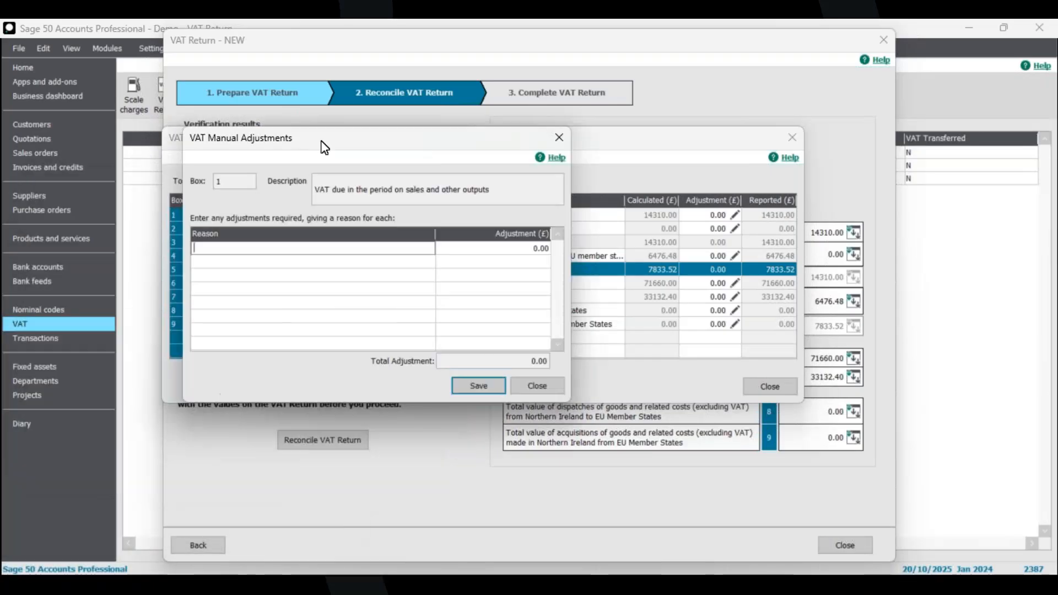
text(L)
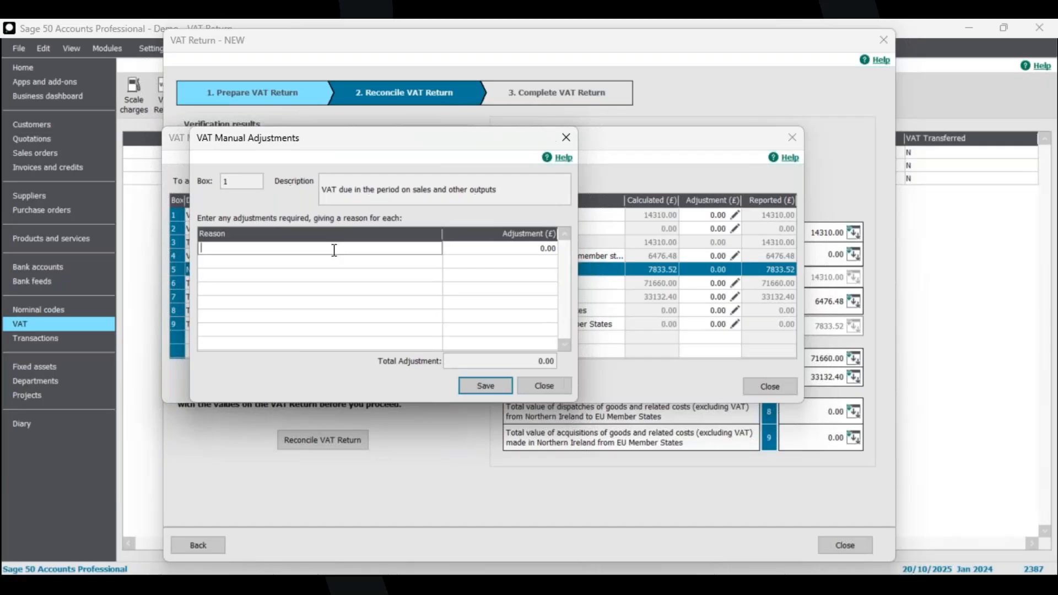
text(etter from HM)
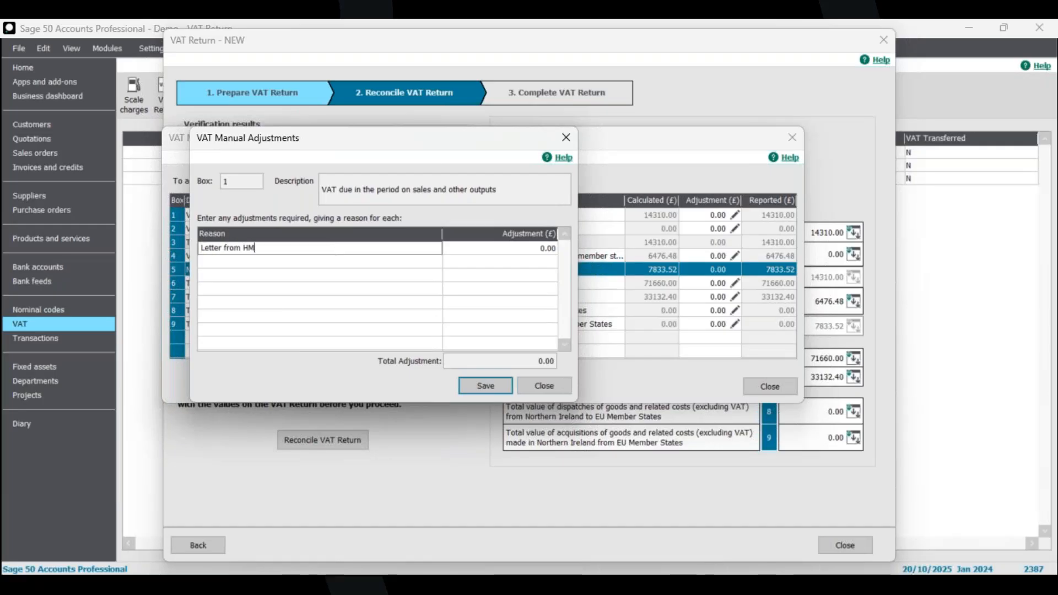
text(RC adjustment)
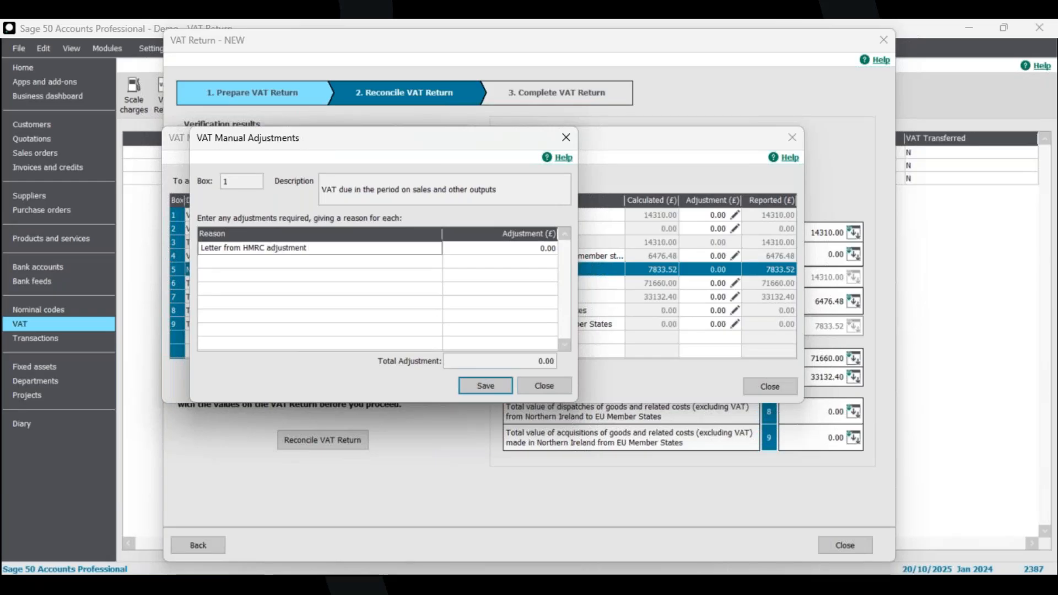
key(Tab)
text(100)
click(472, 388)
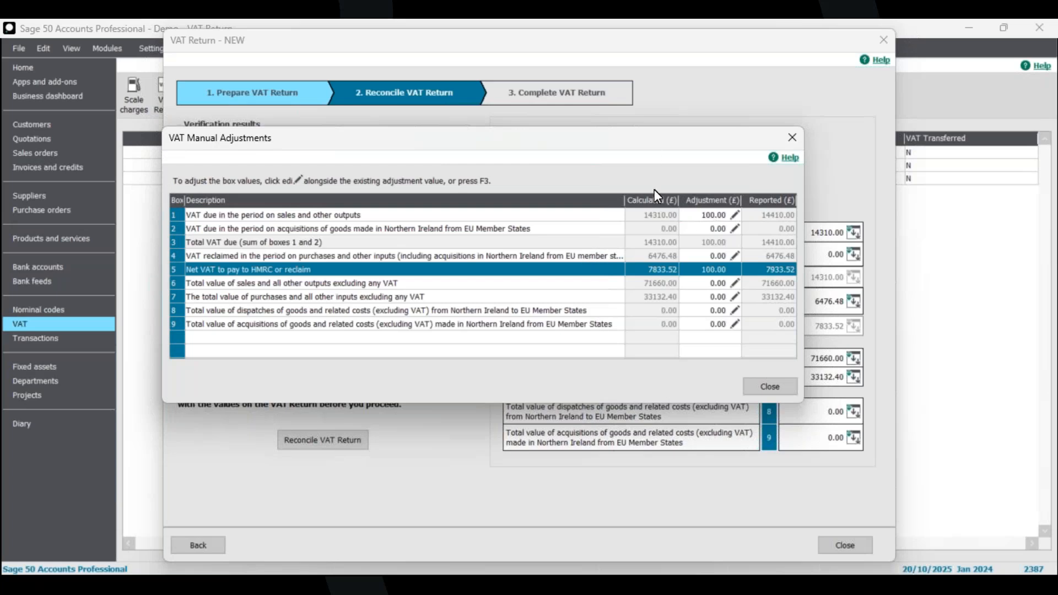
key(F3)
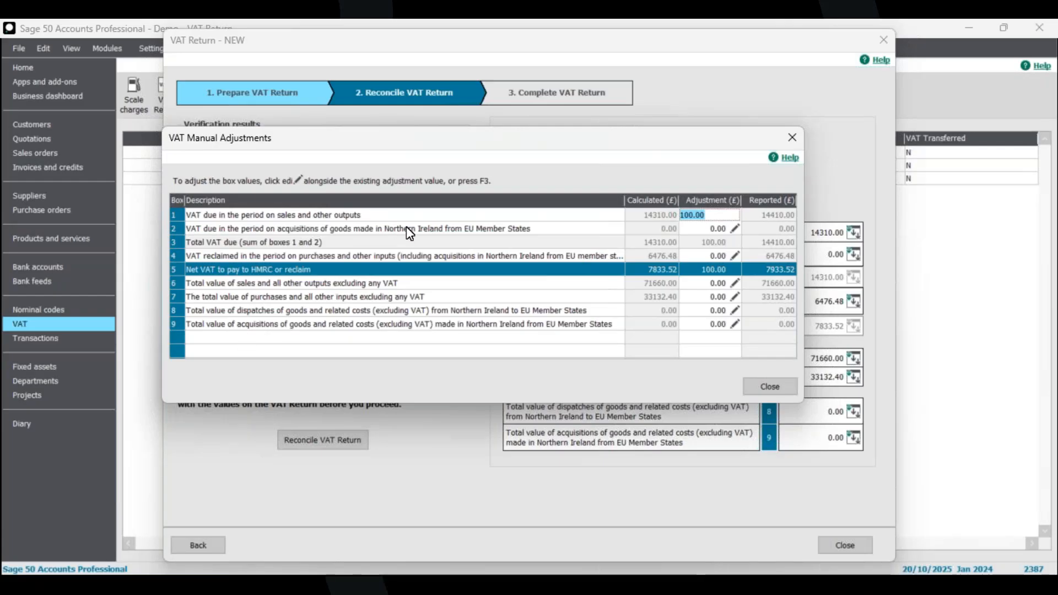
click(775, 391)
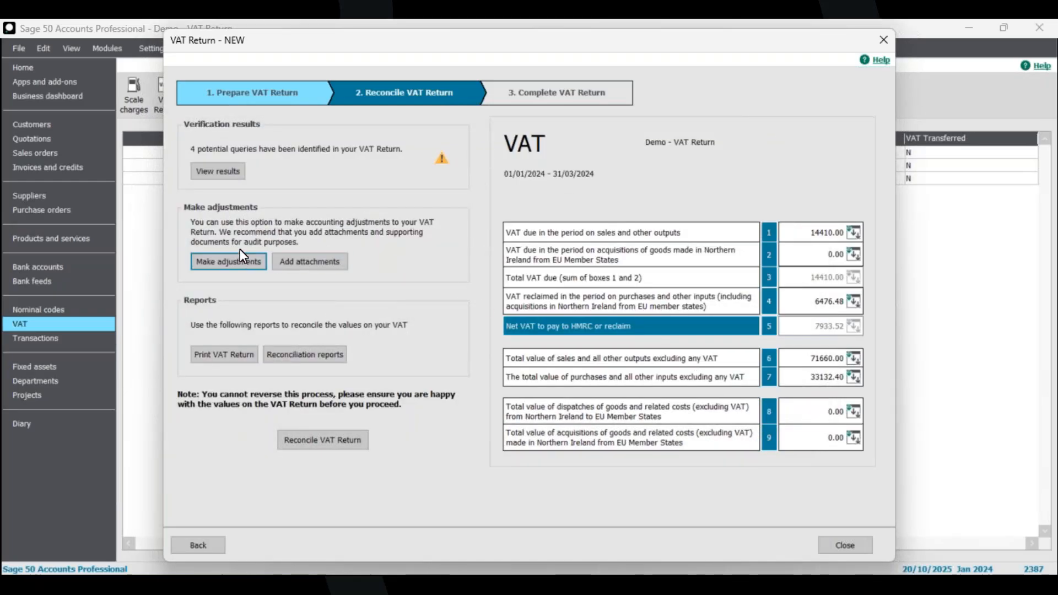
Look at the options for attaching supporting documents to the VAT Return and leave without adding a file.
click(318, 266)
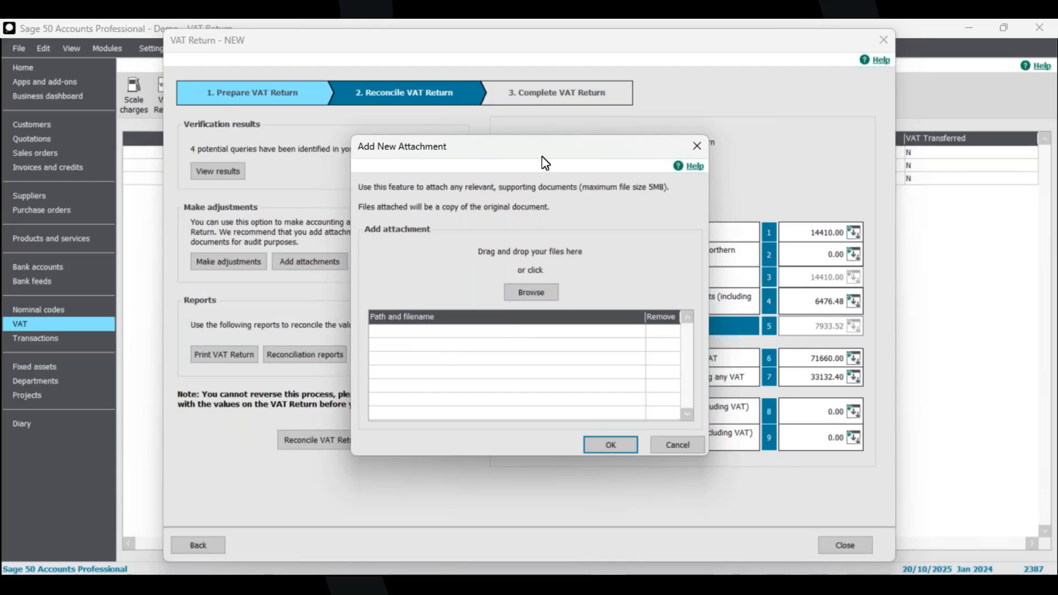
drag(546, 163, 598, 127)
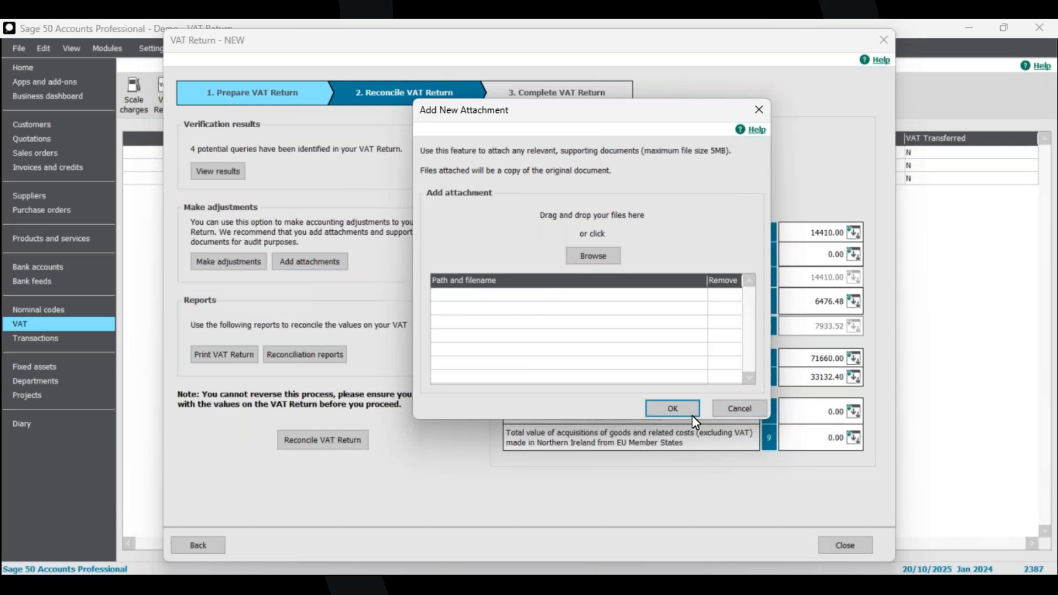
click(730, 411)
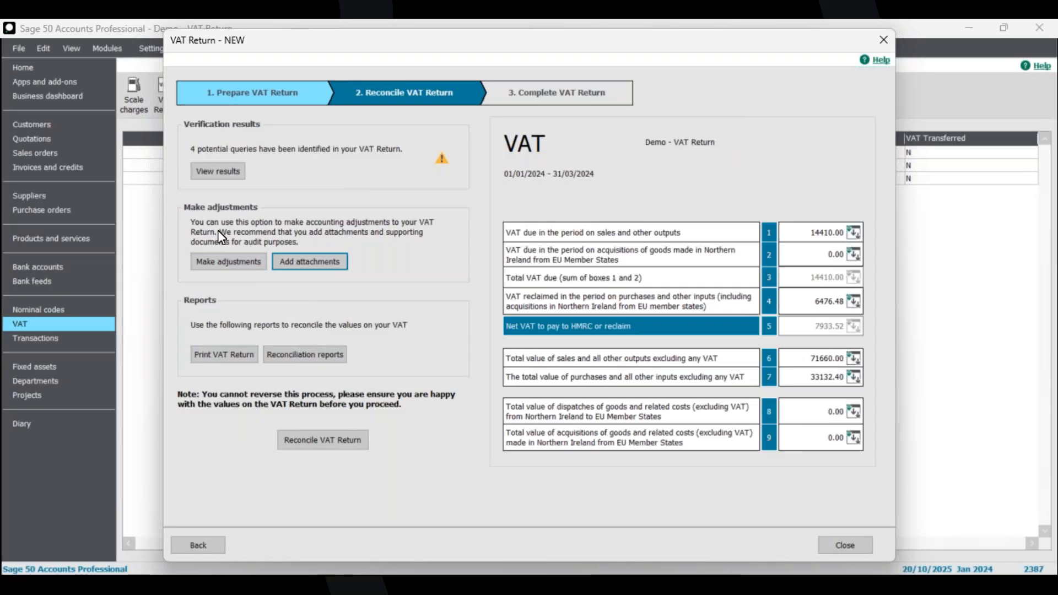
Run a preview of the VAT Return report with the VAT return and Detailed by department types selected.
click(215, 356)
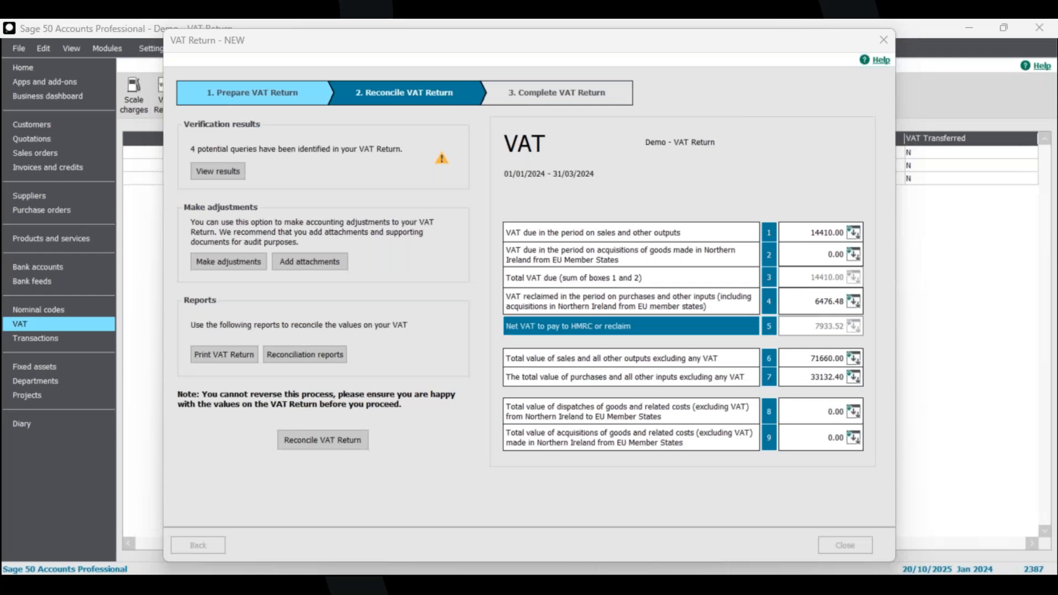
drag(0, 364, 534, 159)
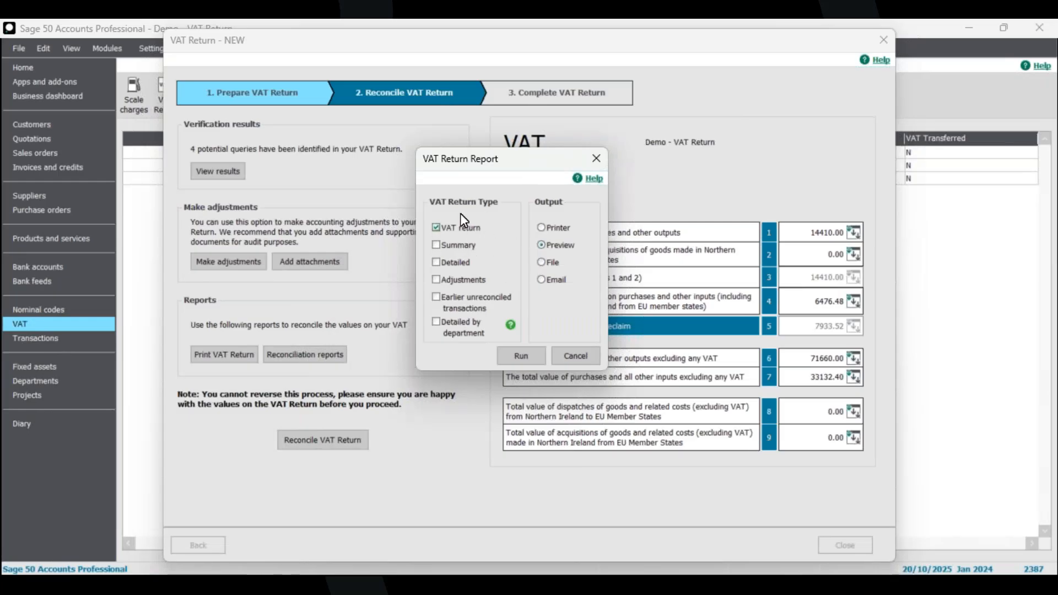
click(460, 244)
click(463, 262)
click(468, 279)
click(469, 303)
click(462, 322)
click(451, 246)
click(453, 263)
click(456, 246)
click(456, 262)
click(460, 302)
click(463, 280)
click(460, 227)
click(462, 244)
click(461, 263)
click(462, 265)
click(465, 281)
click(466, 312)
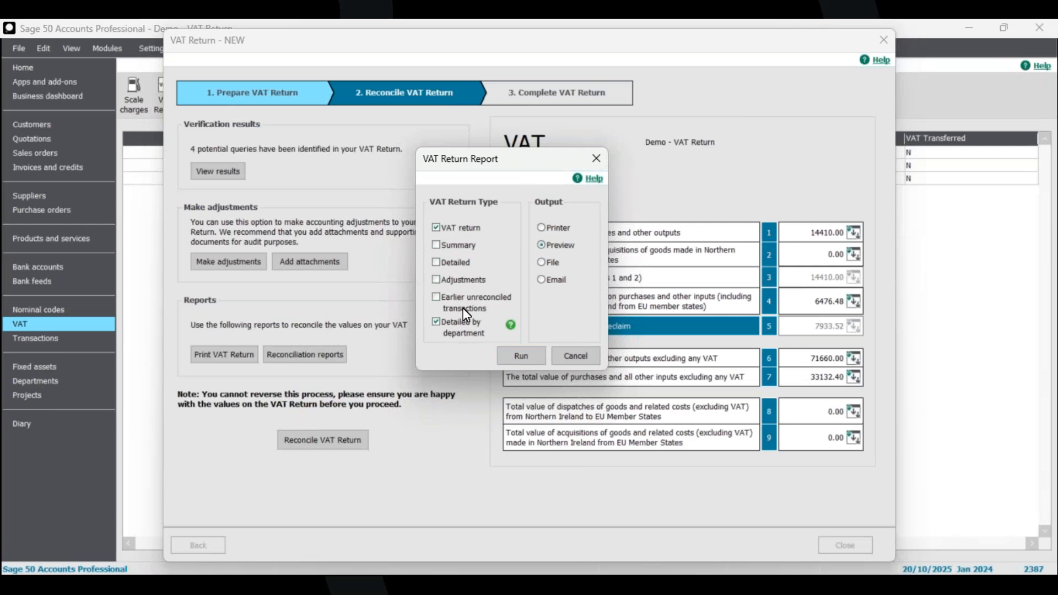
click(521, 361)
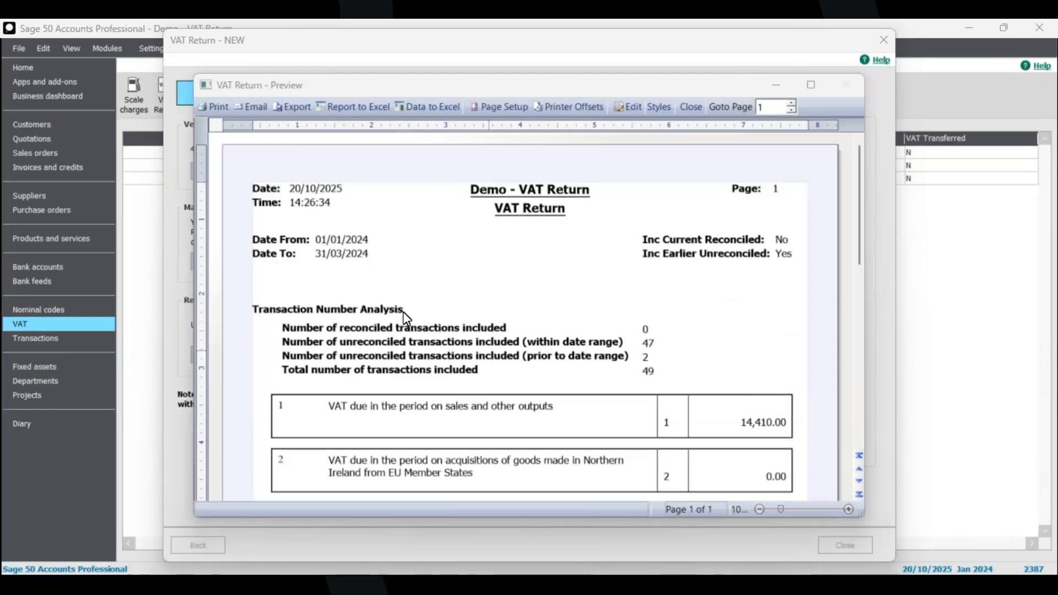
Review the transaction number analysis and all the VAT boxes in the VAT Return preview, and close it.
scroll(442, 317, down, 12)
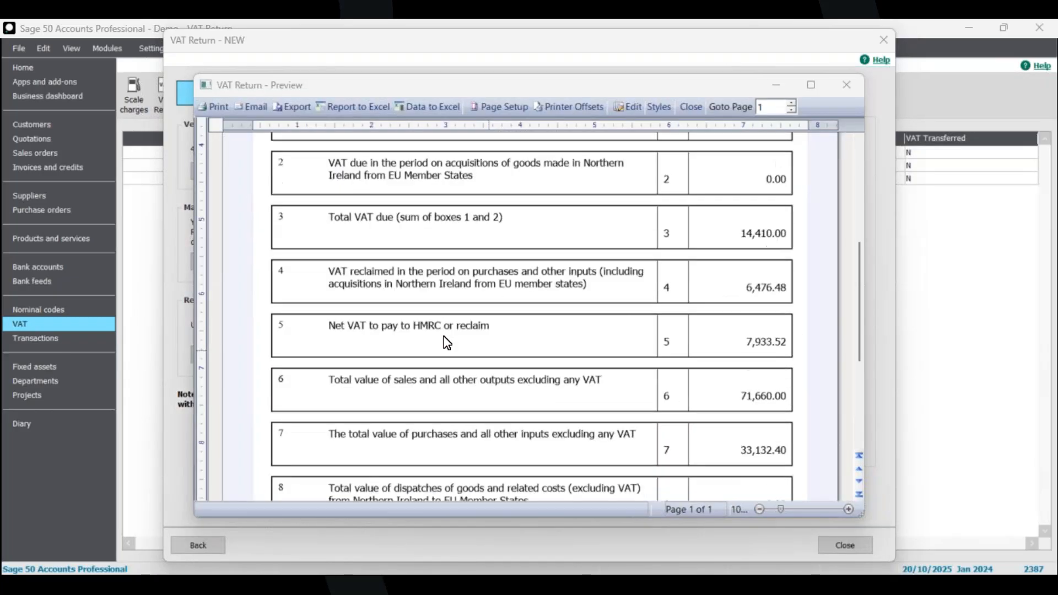
scroll(445, 339, up, 12)
scroll(444, 345, down, 8)
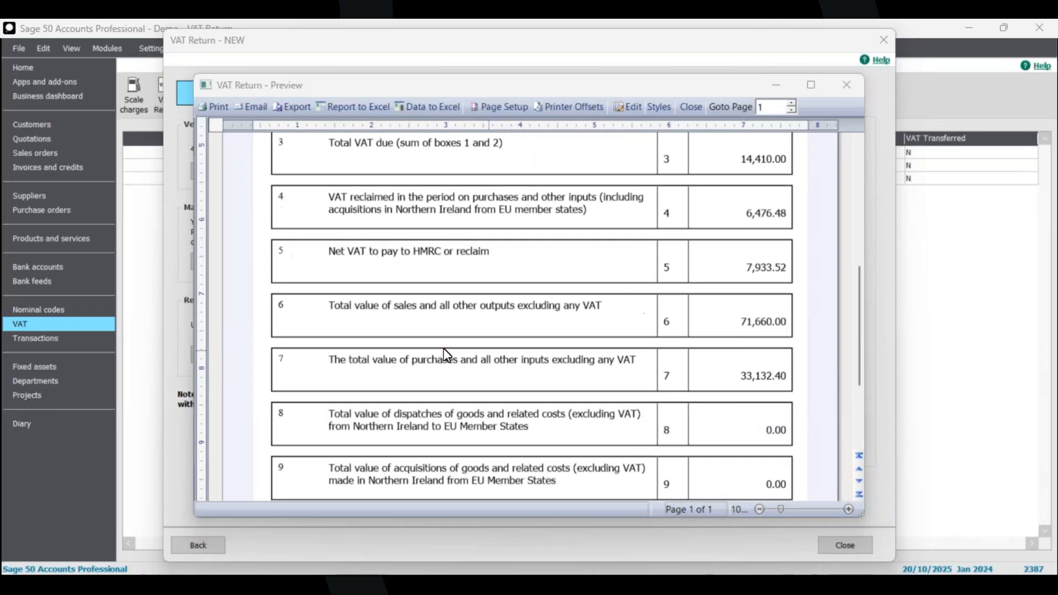
scroll(443, 350, up, 8)
scroll(443, 349, down, 5)
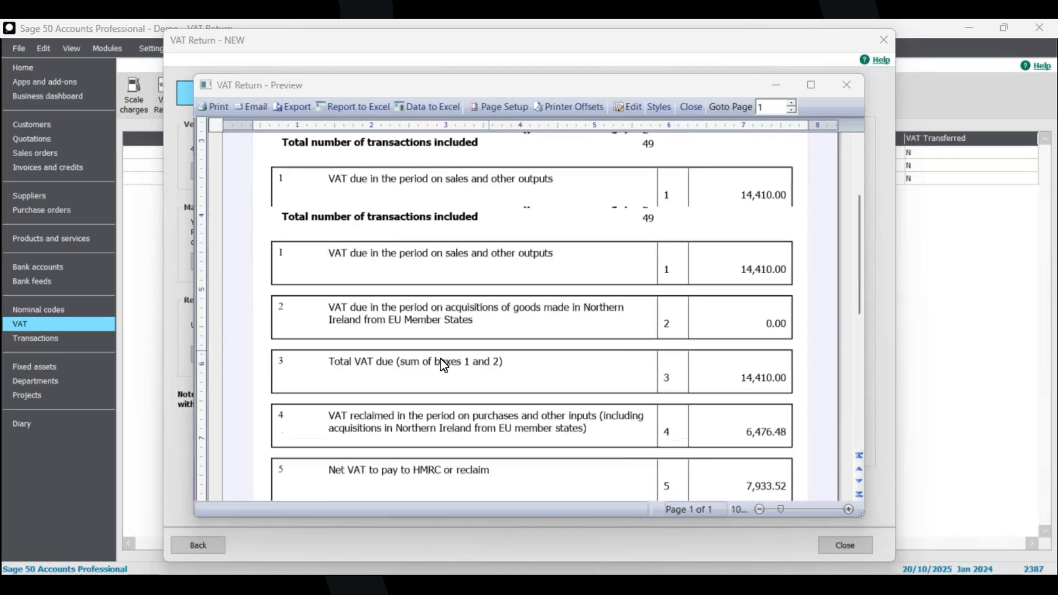
scroll(447, 359, up, 6)
click(840, 92)
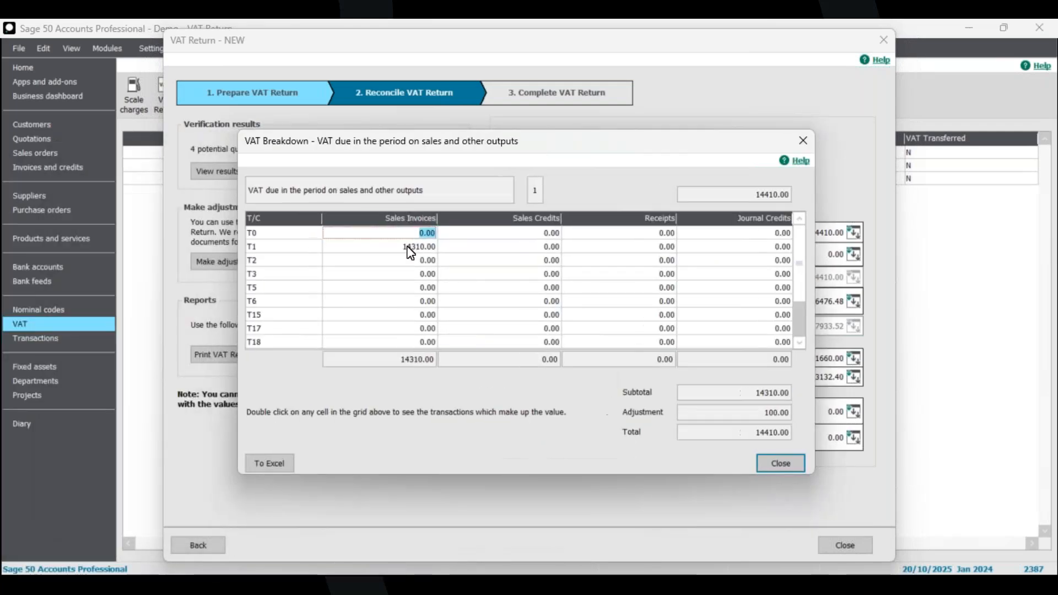
In the box 1 breakdown, examine the transactions that make up the T1 sales invoices value.
click(425, 250)
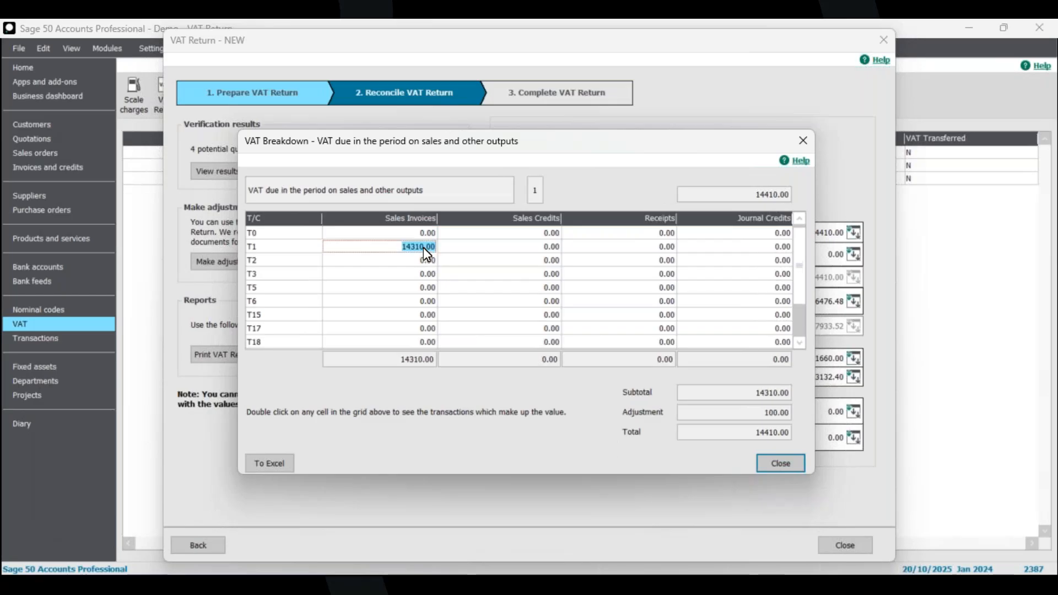
scroll(428, 284, down, 4)
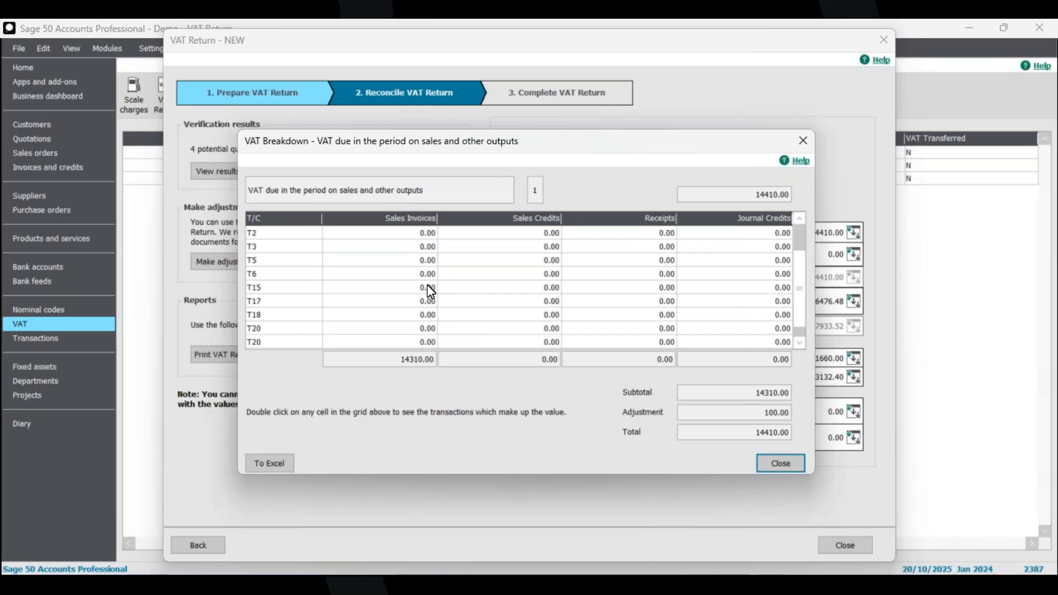
scroll(428, 284, up, 4)
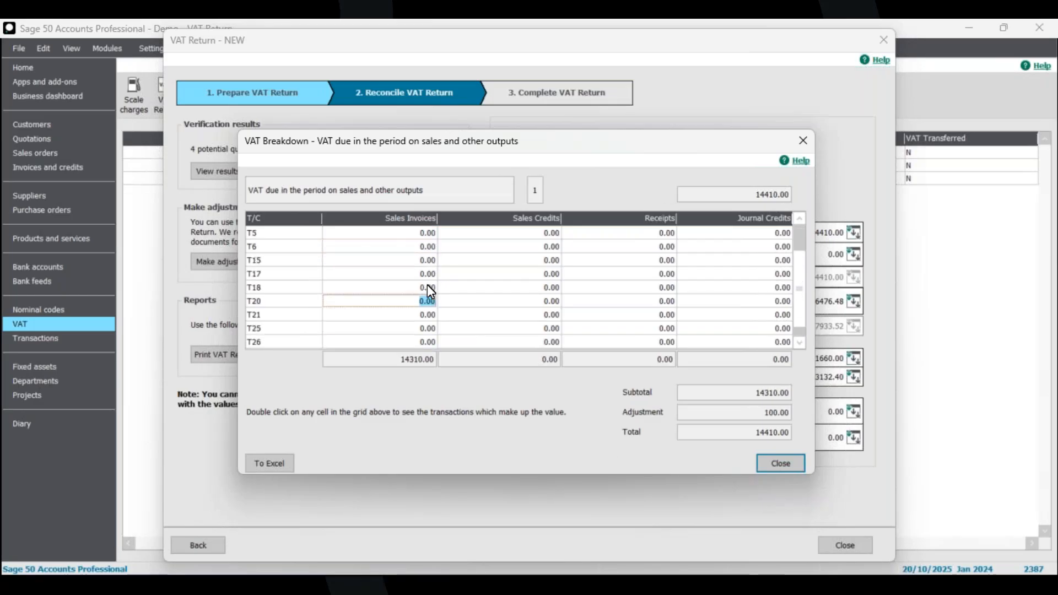
double_click(415, 246)
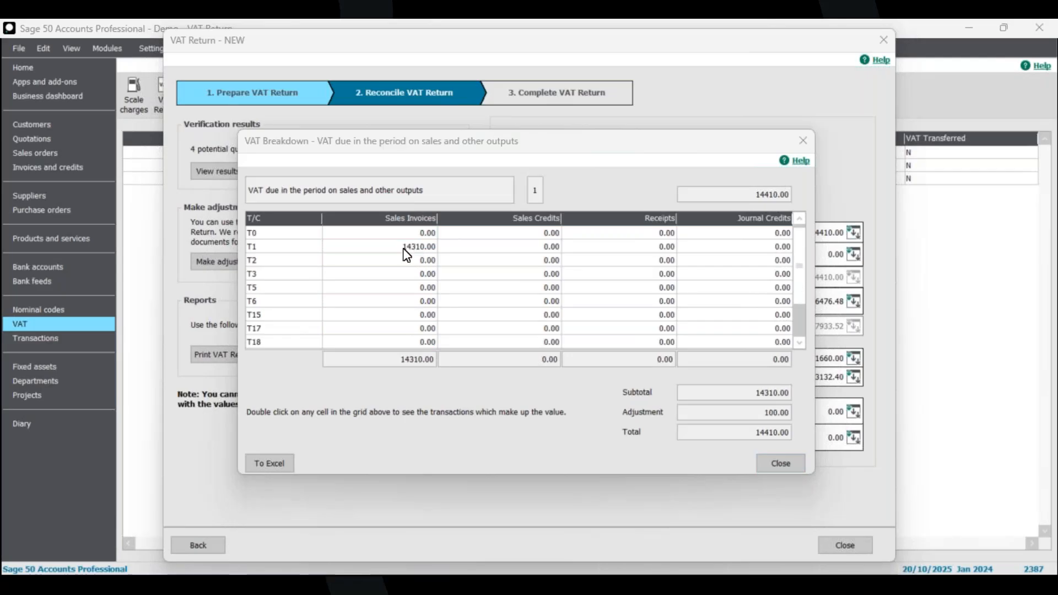
scroll(442, 290, down, 3)
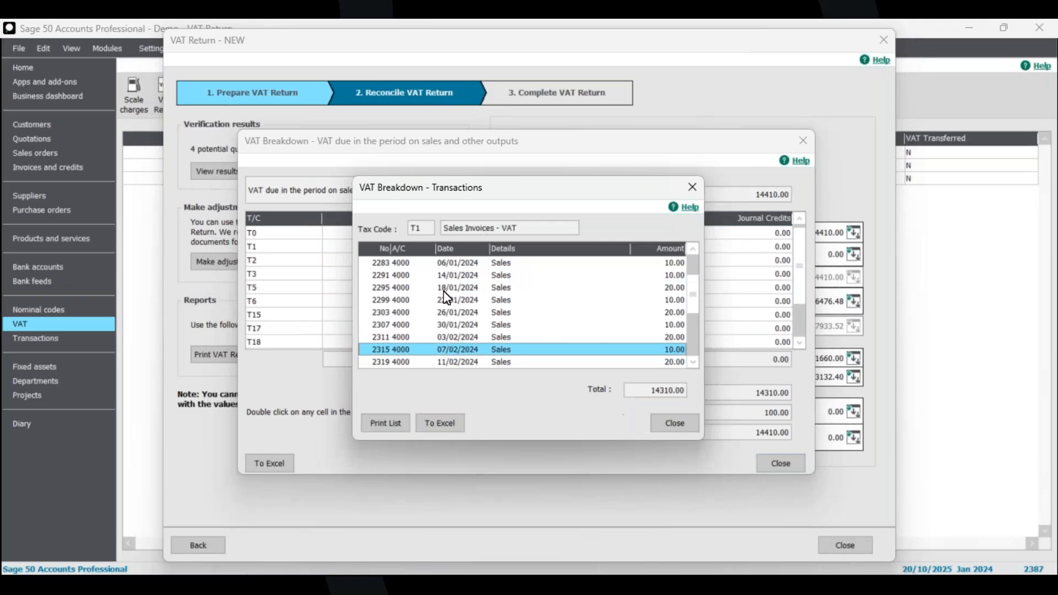
scroll(447, 299, down, 2)
scroll(448, 298, down, 3)
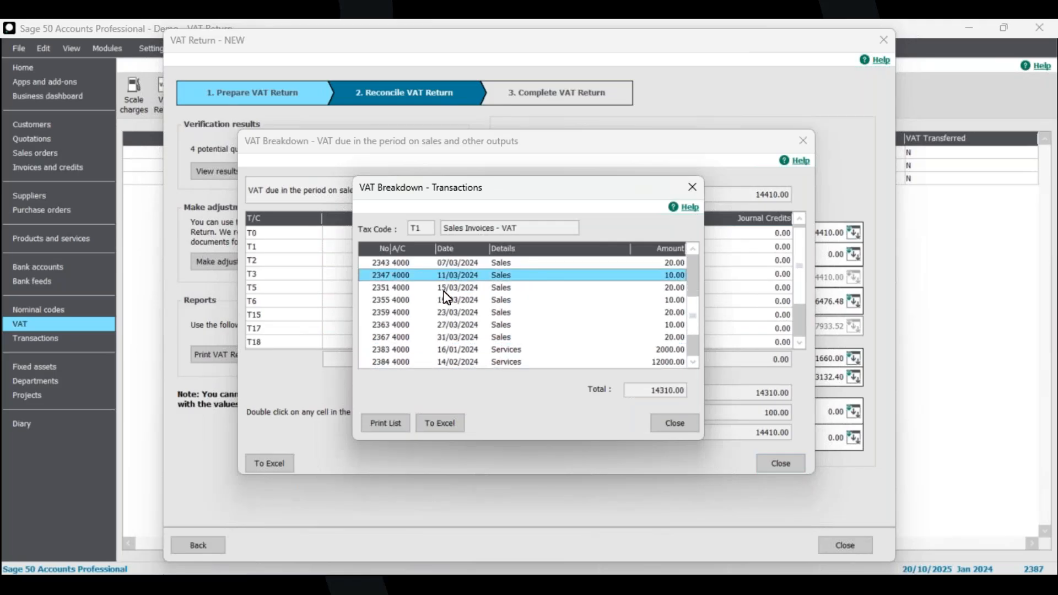
scroll(448, 298, up, 3)
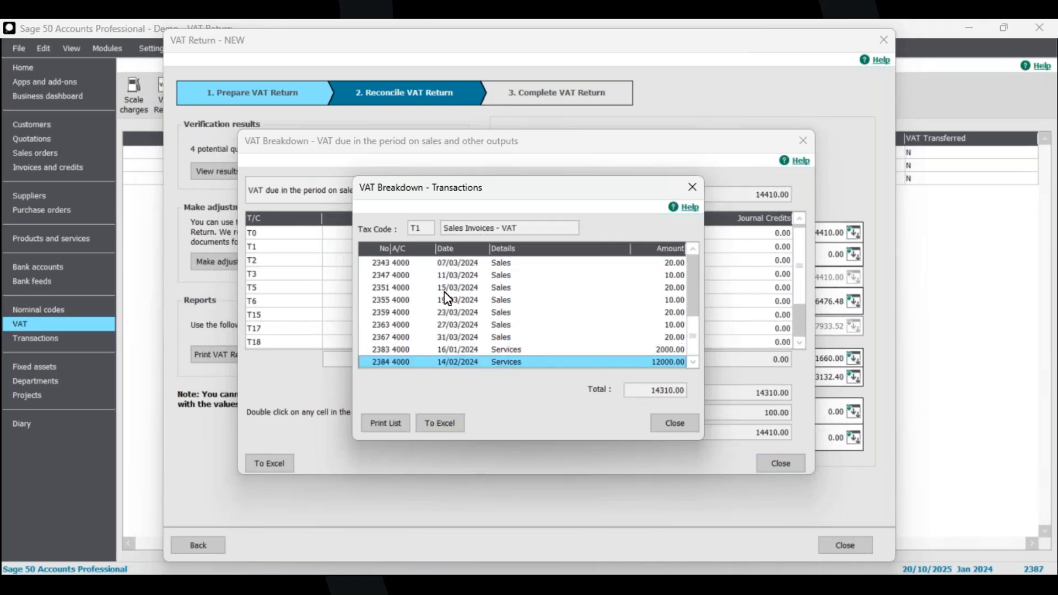
key(Home)
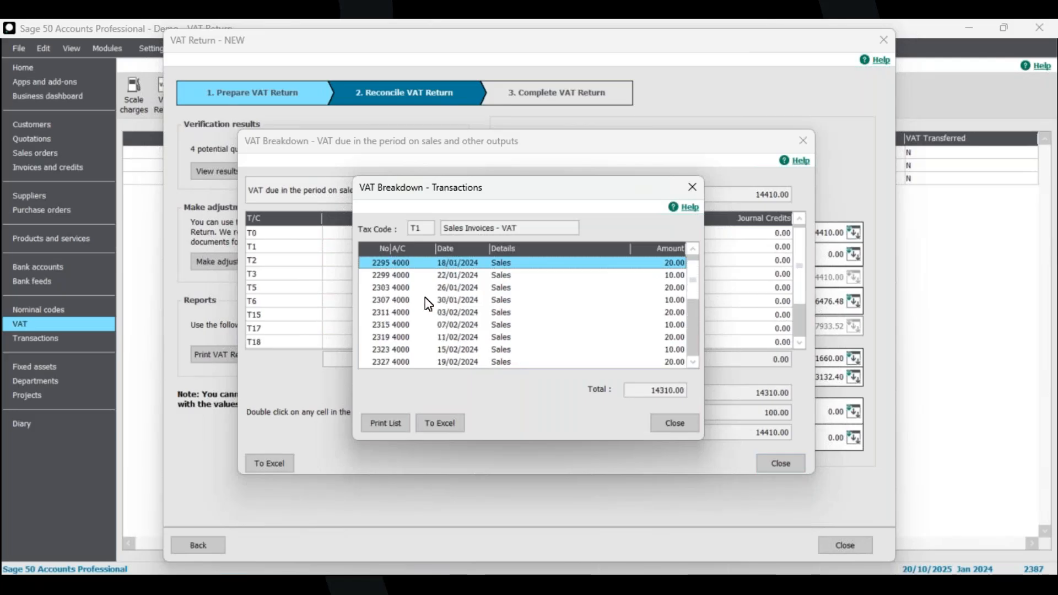
scroll(420, 304, up, 1)
scroll(416, 310, down, 7)
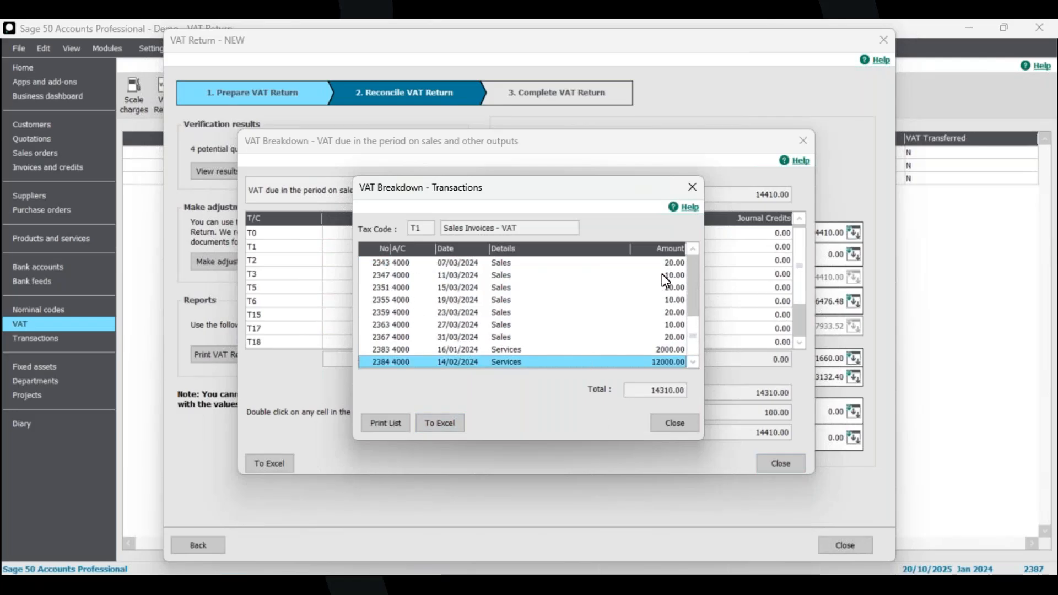
Export the T1 sales invoice transactions to Excel and widen the No and A/C columns.
click(444, 425)
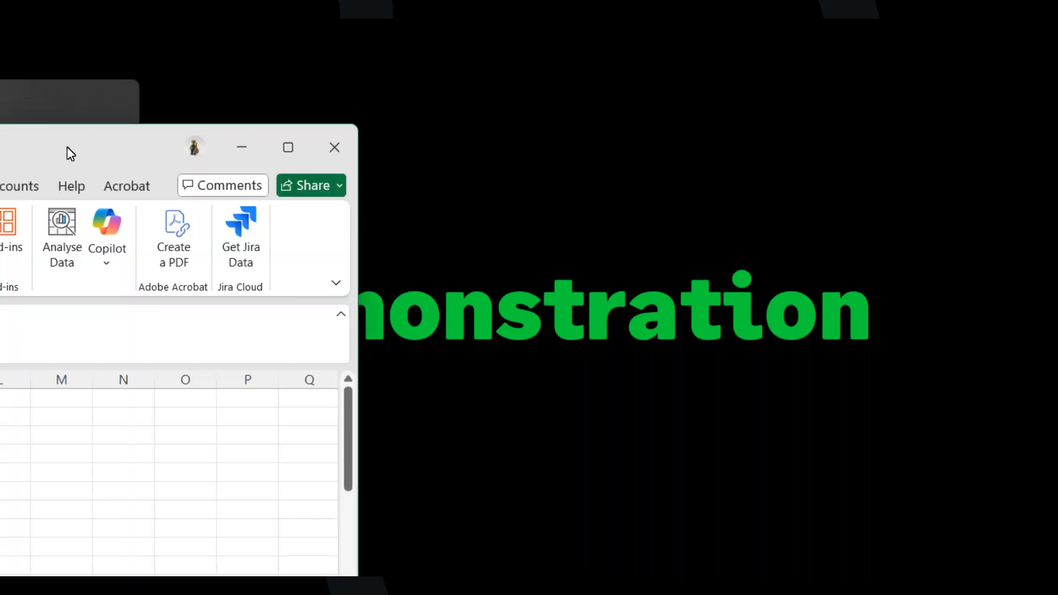
drag(68, 146, 683, 20)
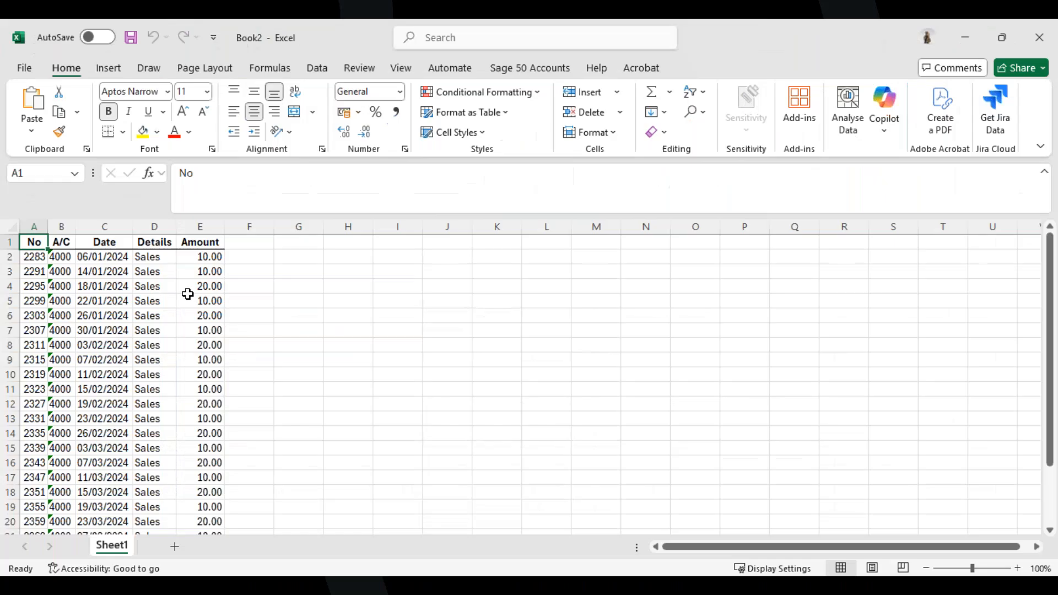
drag(48, 227, 212, 227)
drag(66, 257, 386, 256)
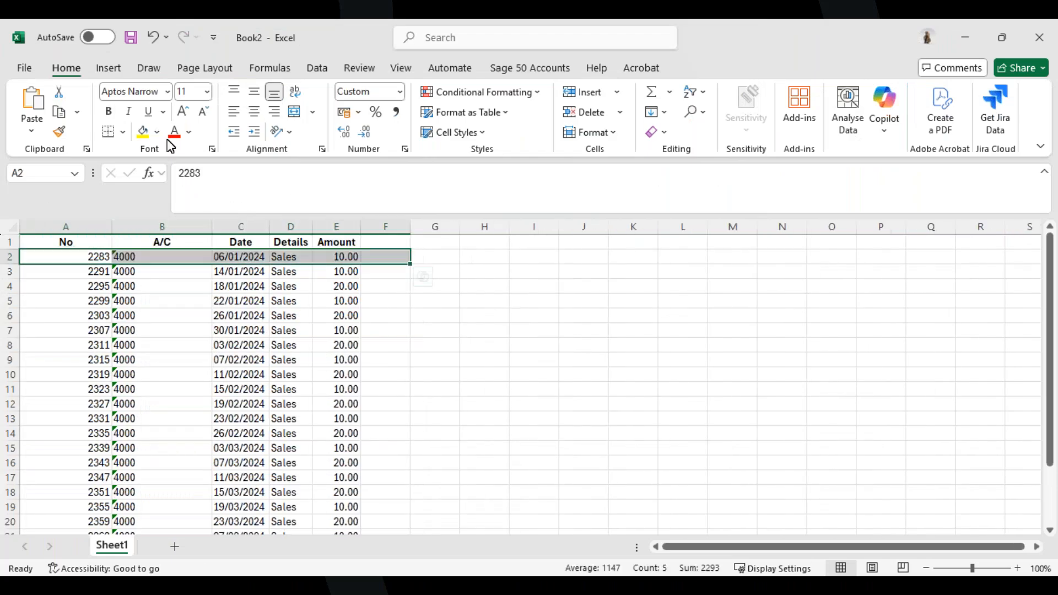
click(157, 132)
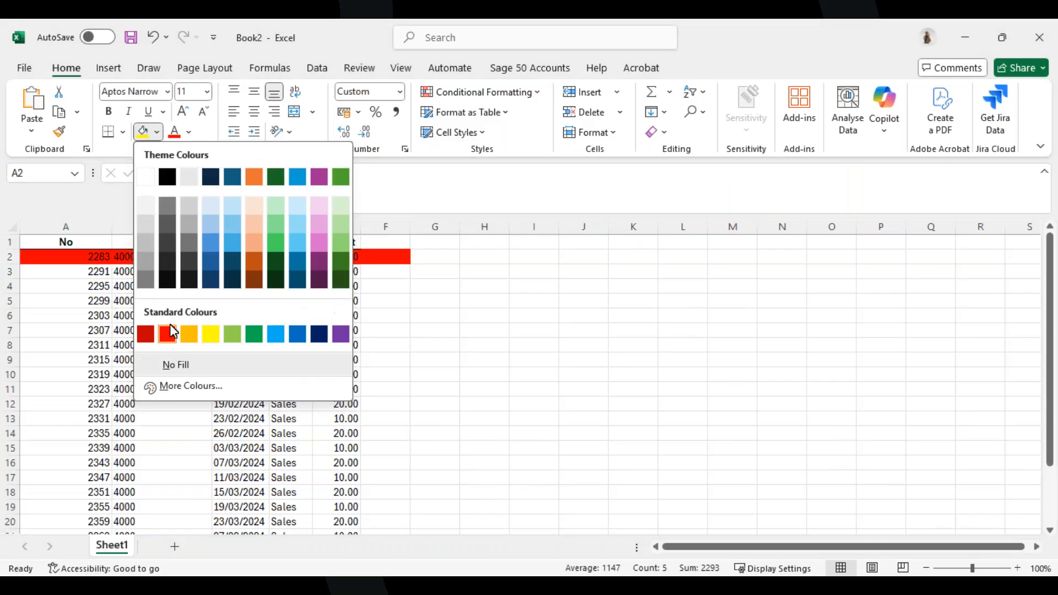
click(106, 271)
Fill the row of transaction 2291, cells A3 to E3, with the standard orange colour.
drag(106, 272, 347, 272)
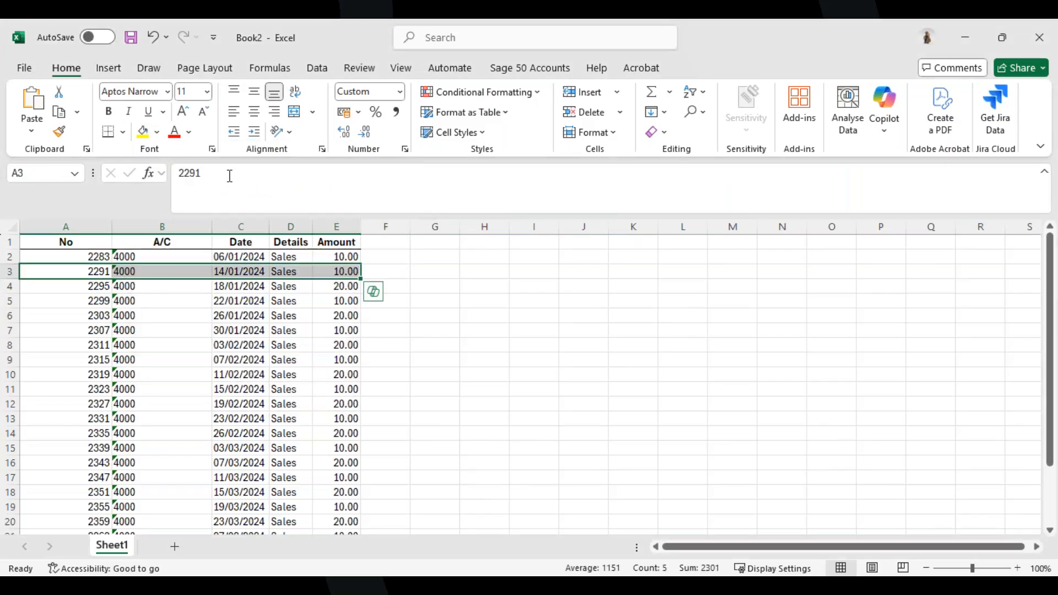
click(157, 133)
click(176, 333)
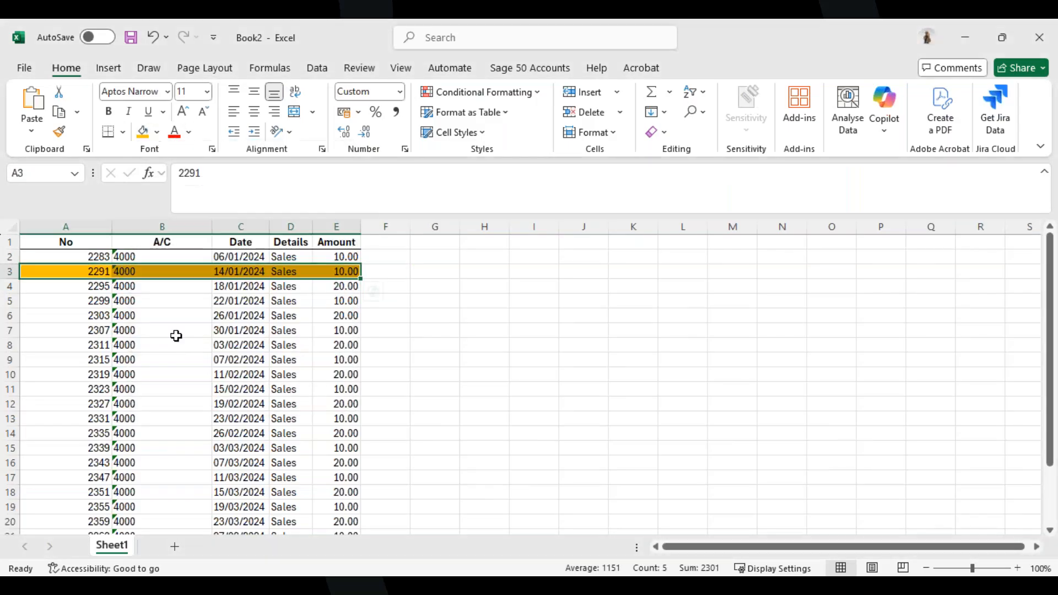
click(177, 333)
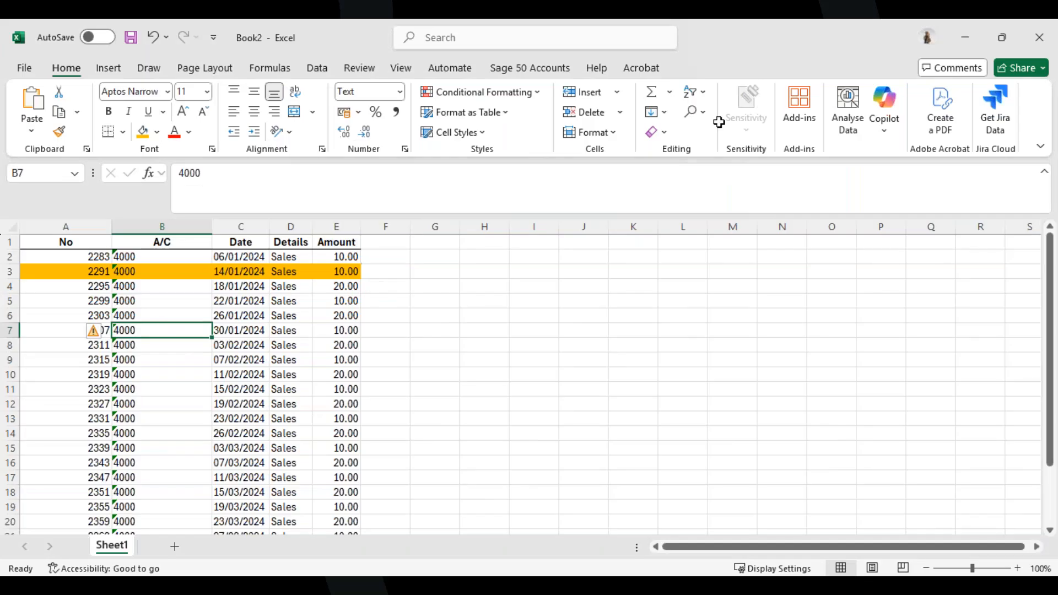
Switch back to Sage 50 Accounts and close the T1 transaction list and the box 1 breakdown.
click(965, 37)
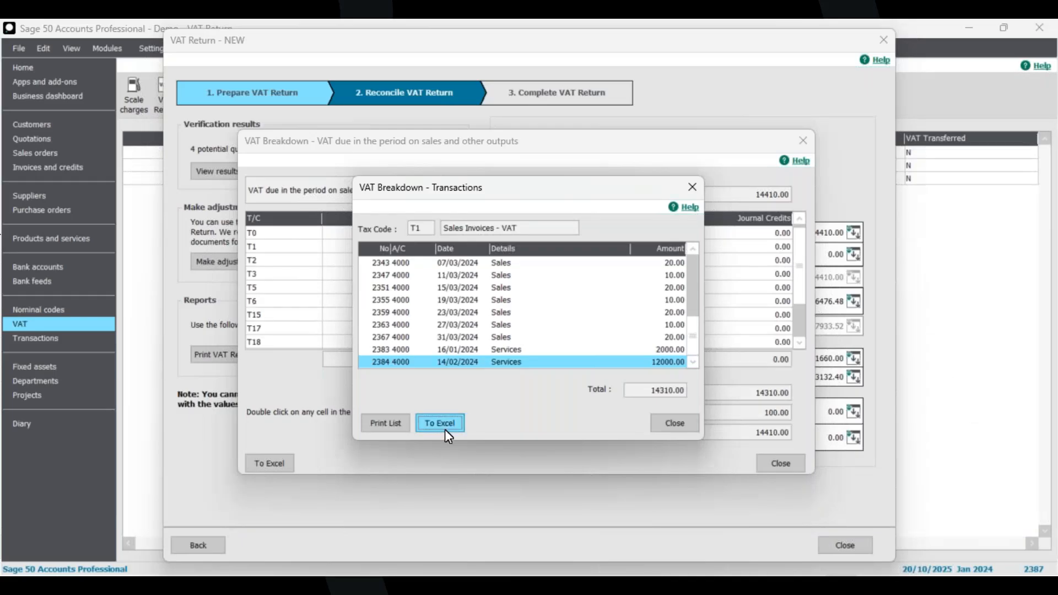
click(683, 421)
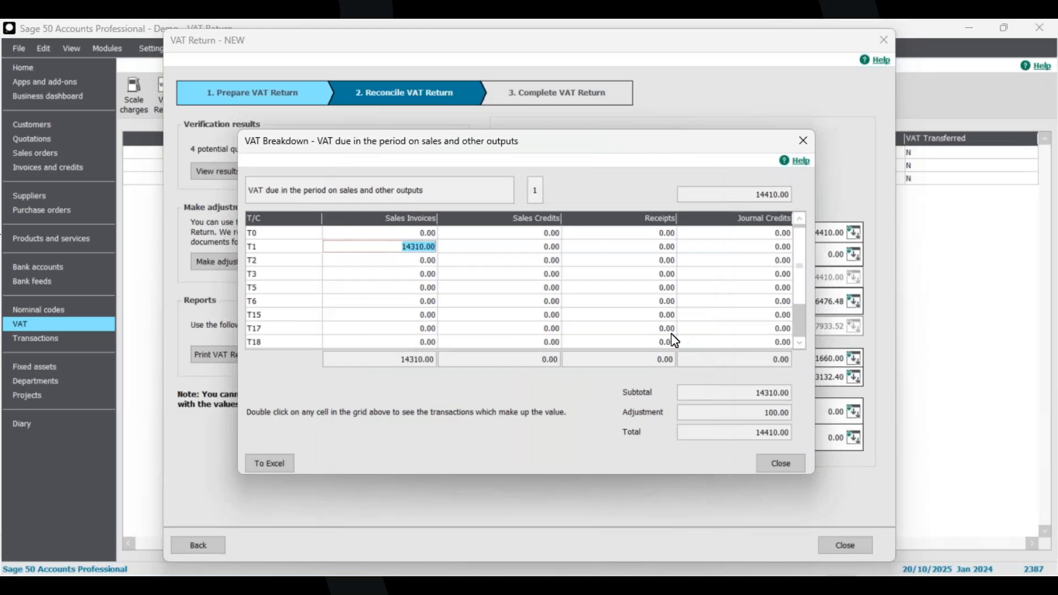
click(772, 469)
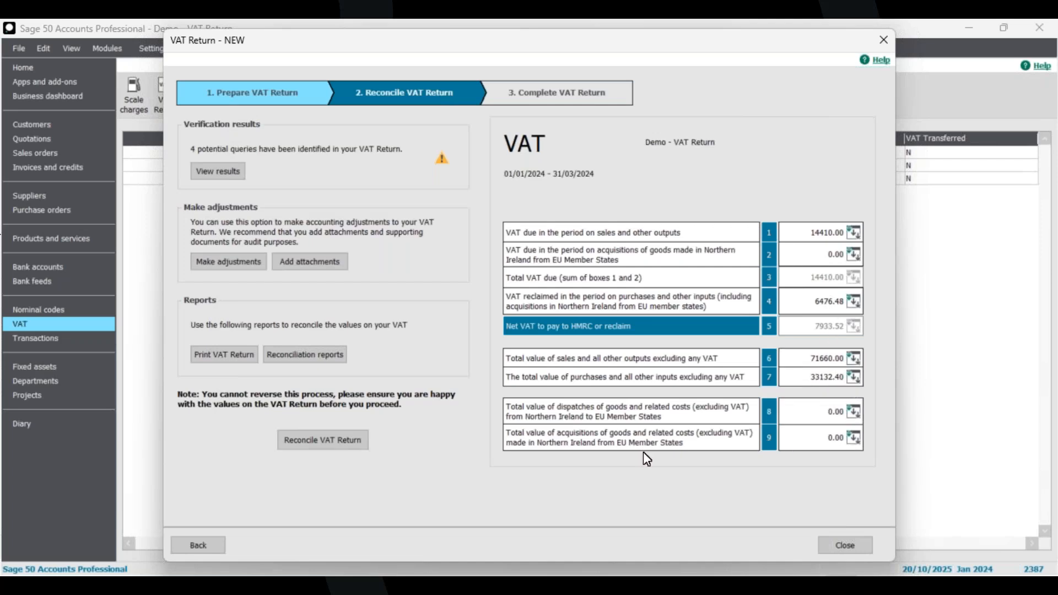
Examine the T5 purchase invoices behind box 7, the total value of purchases, and close the breakdown.
click(858, 379)
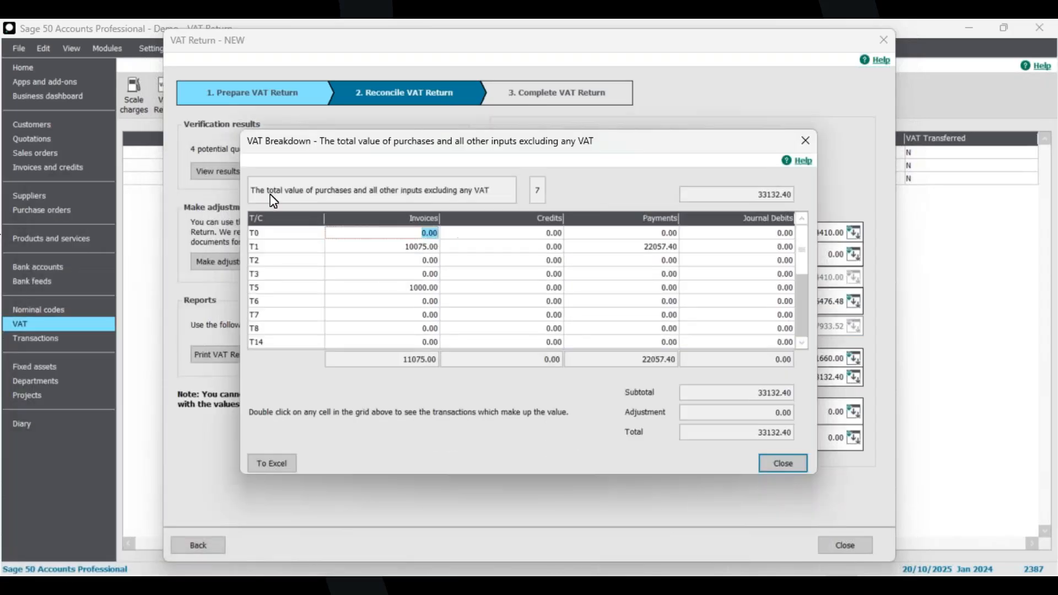
click(422, 288)
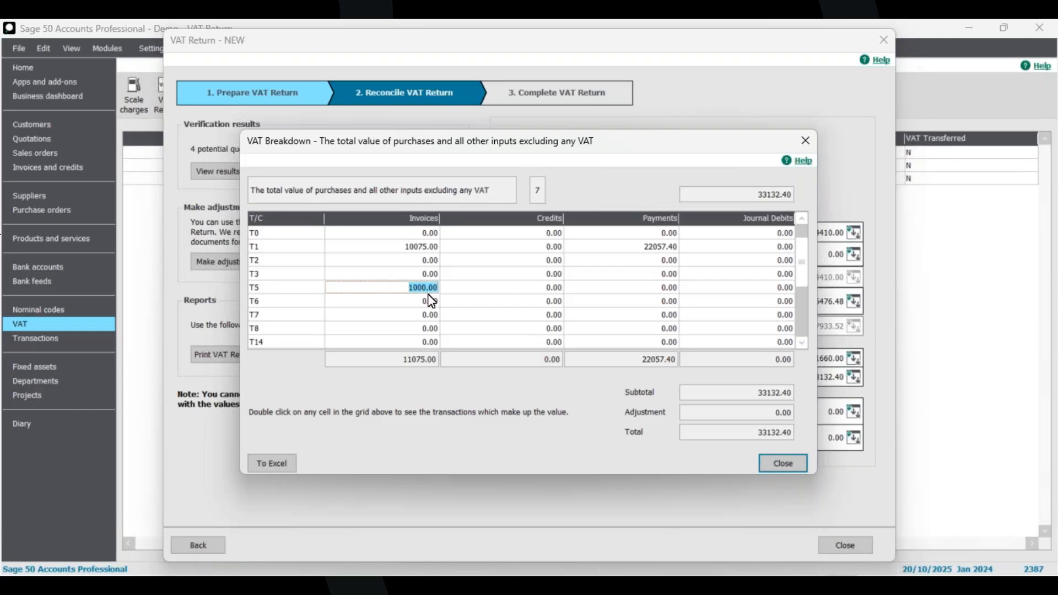
double_click(413, 290)
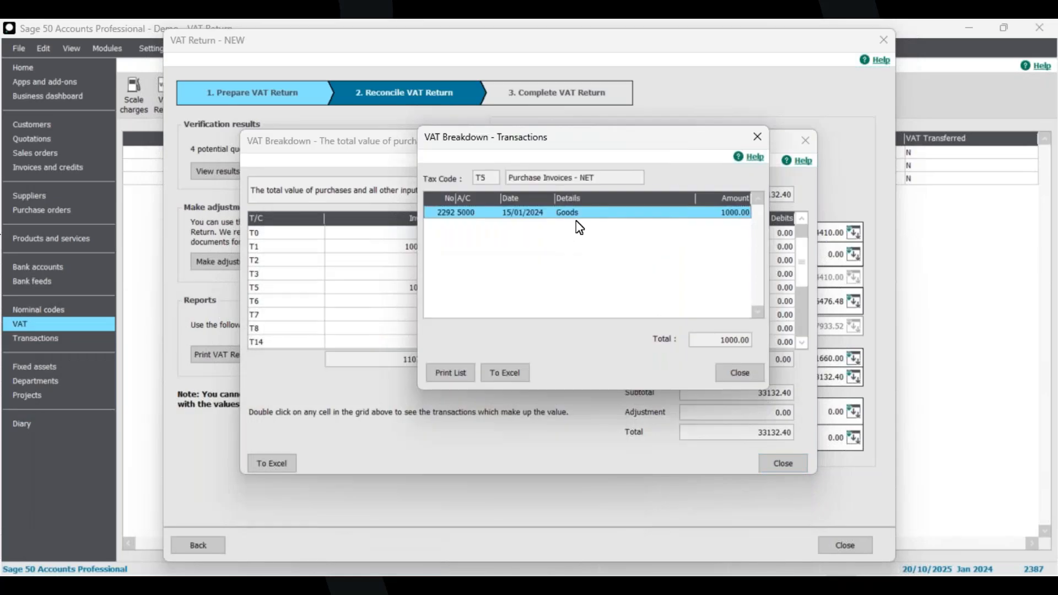
click(736, 372)
click(806, 141)
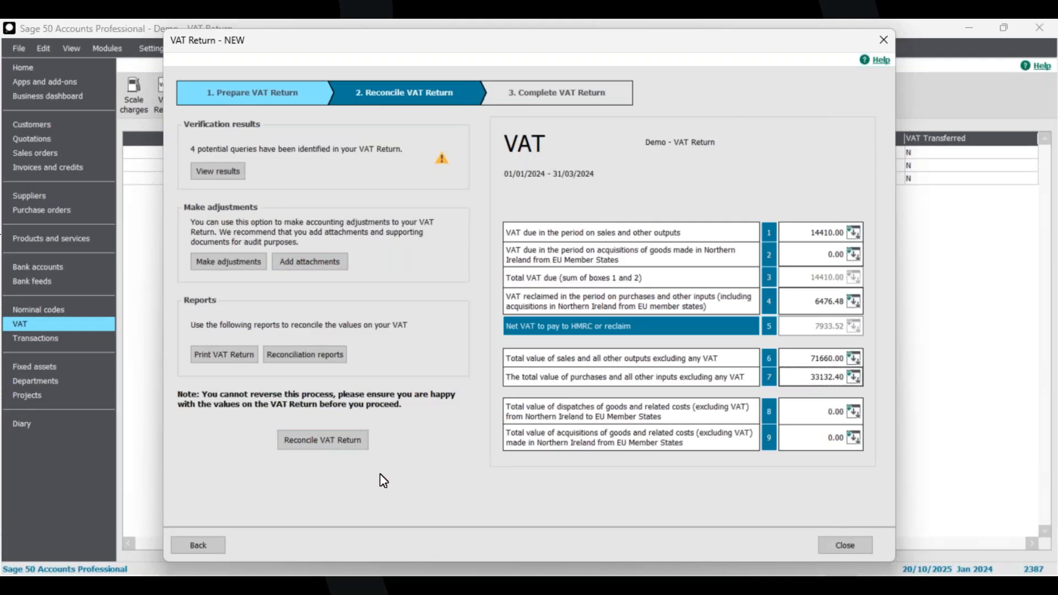
Reconcile the VAT Return without attaching supporting documents, flag its transactions as VAT reconciled, and close the return.
click(328, 438)
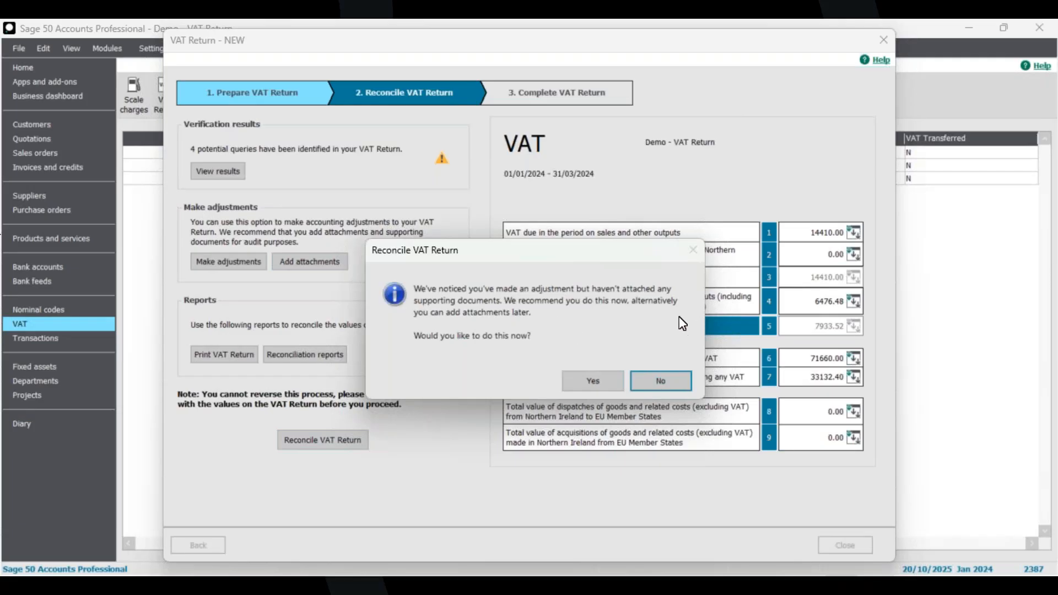
click(662, 381)
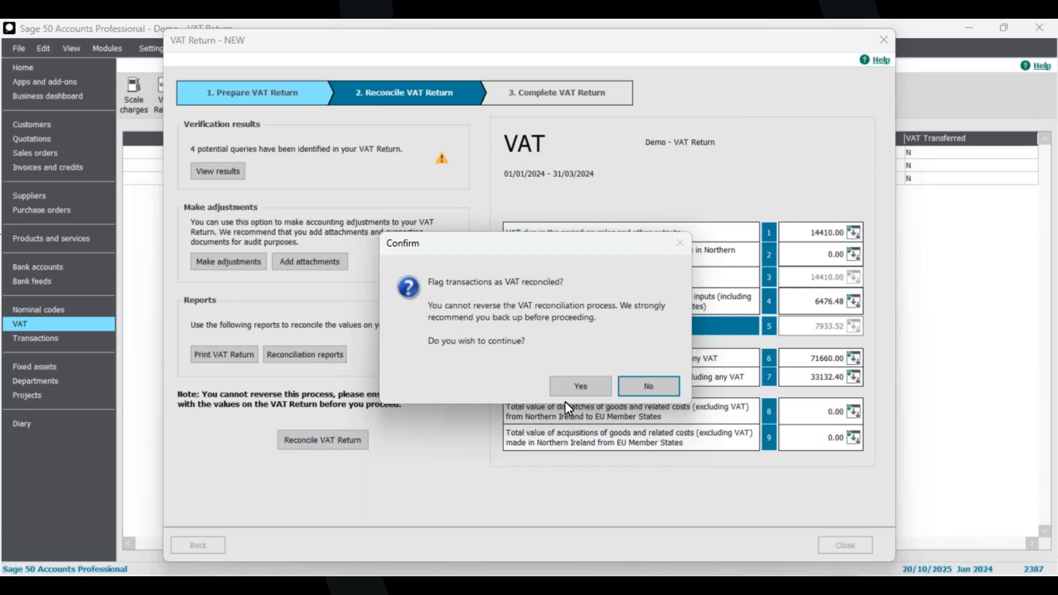
click(581, 392)
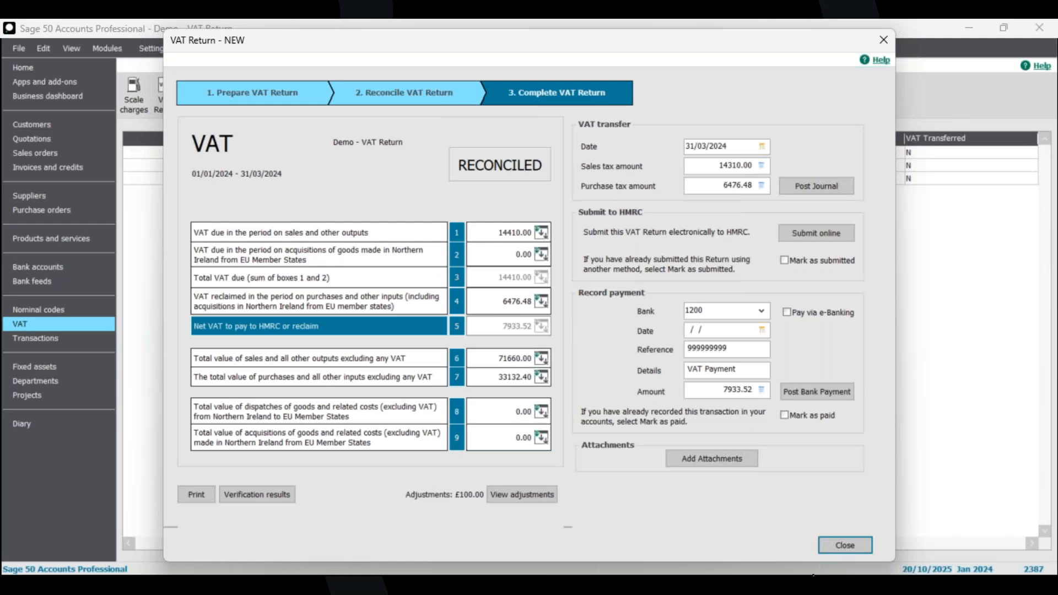
click(835, 547)
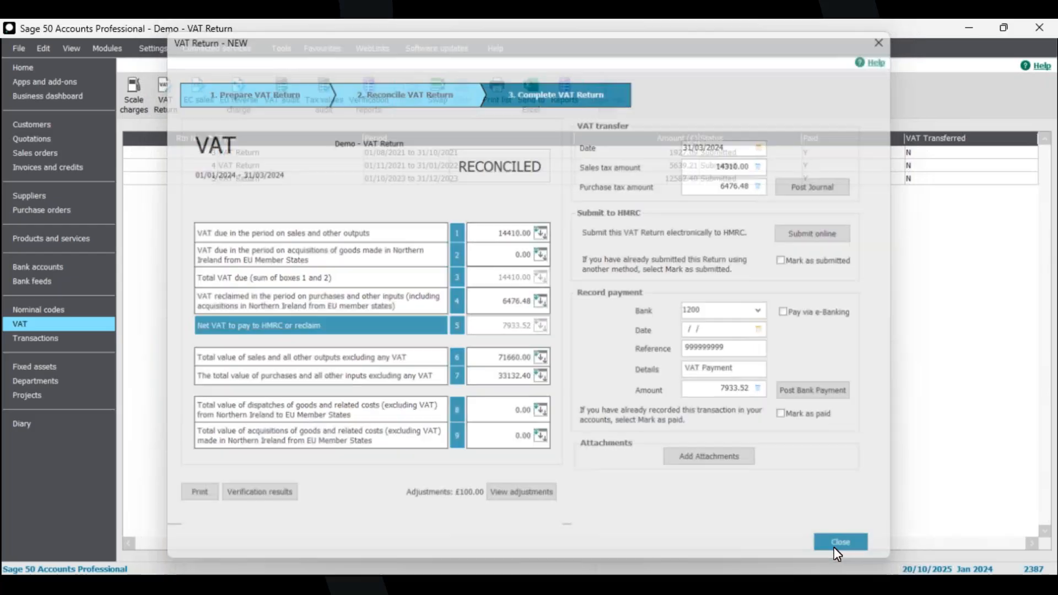
Open the pending VAT Return for 01/01/2024 to 31/03/2024, review its Complete VAT Return stage and close it.
click(246, 194)
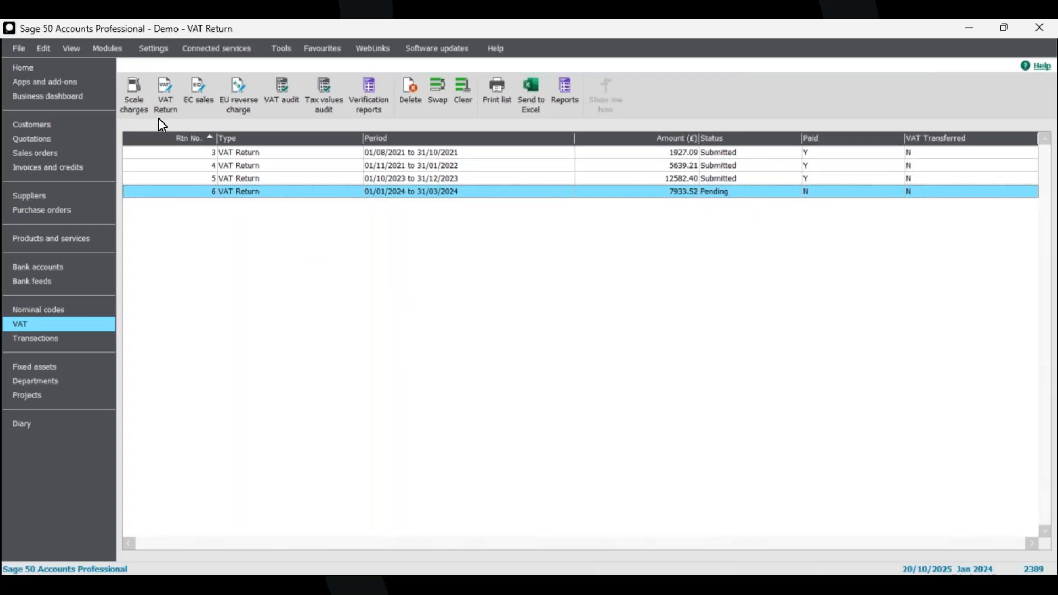
click(164, 91)
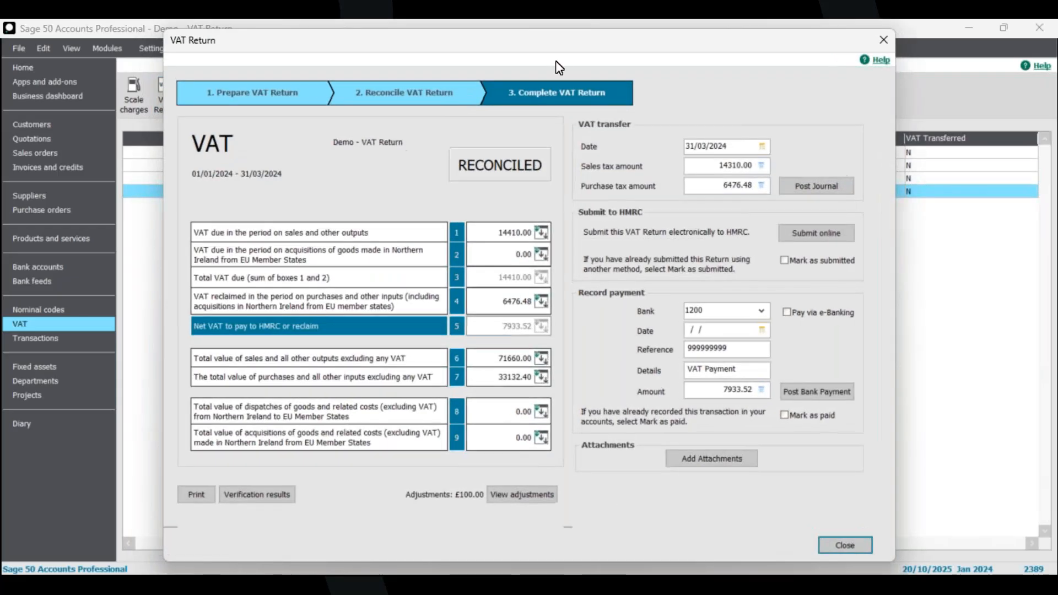
click(855, 543)
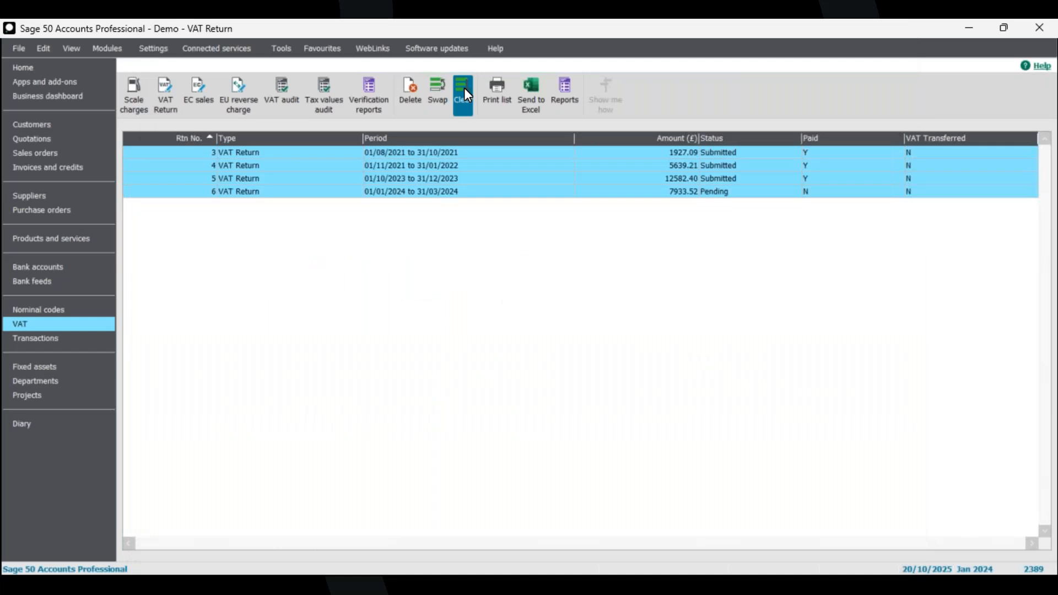
Calculate a new VAT Return for 01/04/2024 to 30/09/2025 without including reconciled transactions.
click(172, 97)
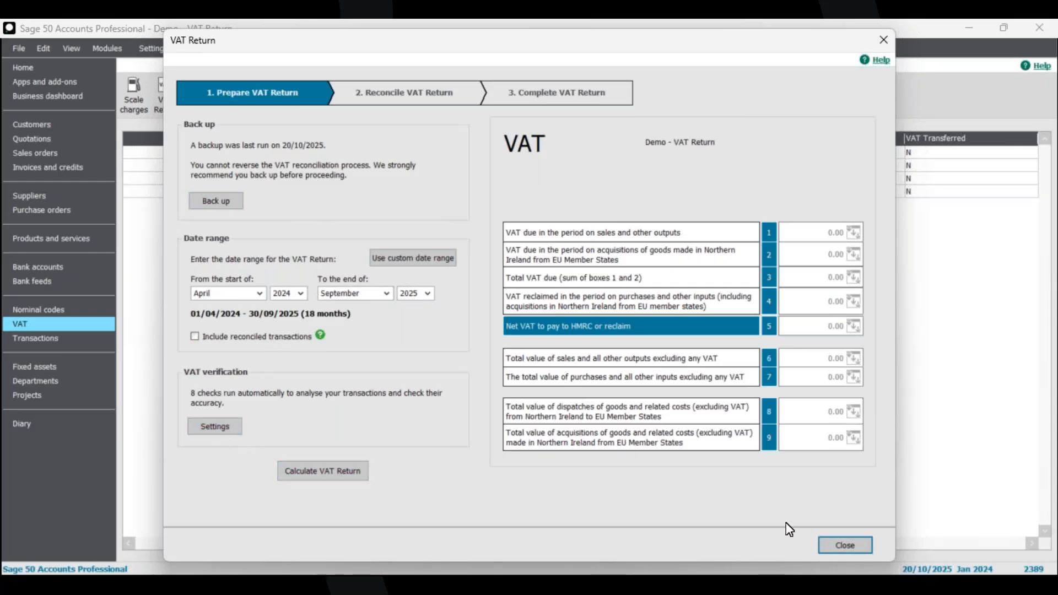
click(326, 469)
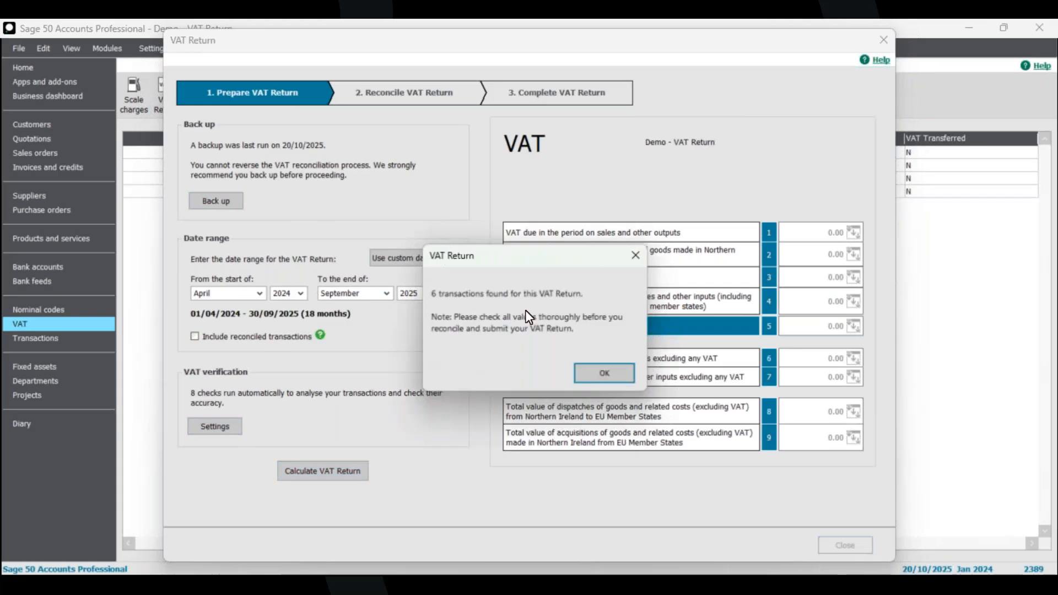
click(603, 375)
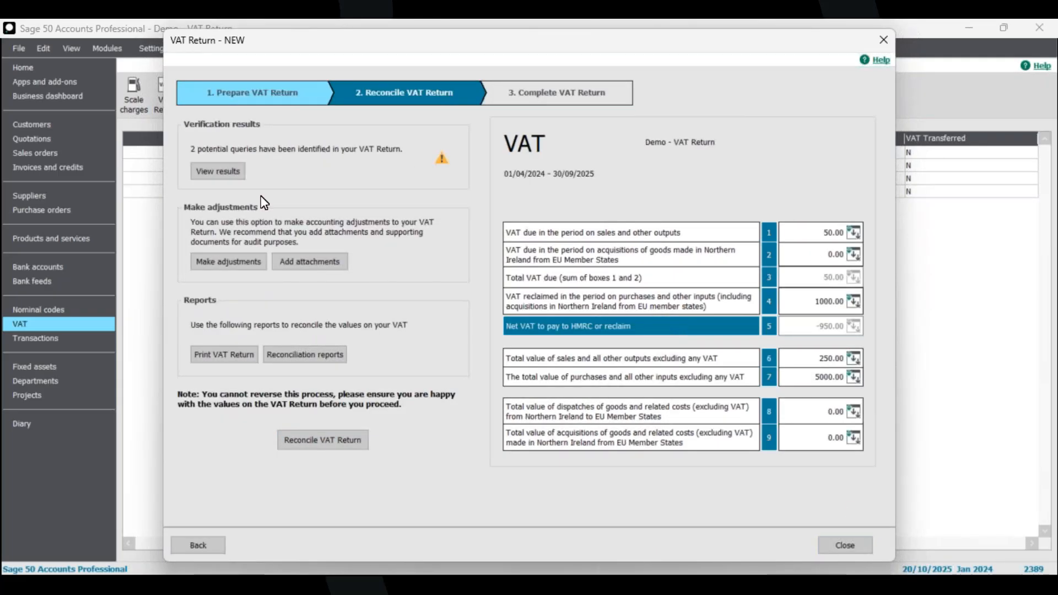
Decline closing the calculated return, go back to the Prepare VAT Return stage and close the return from there.
click(845, 546)
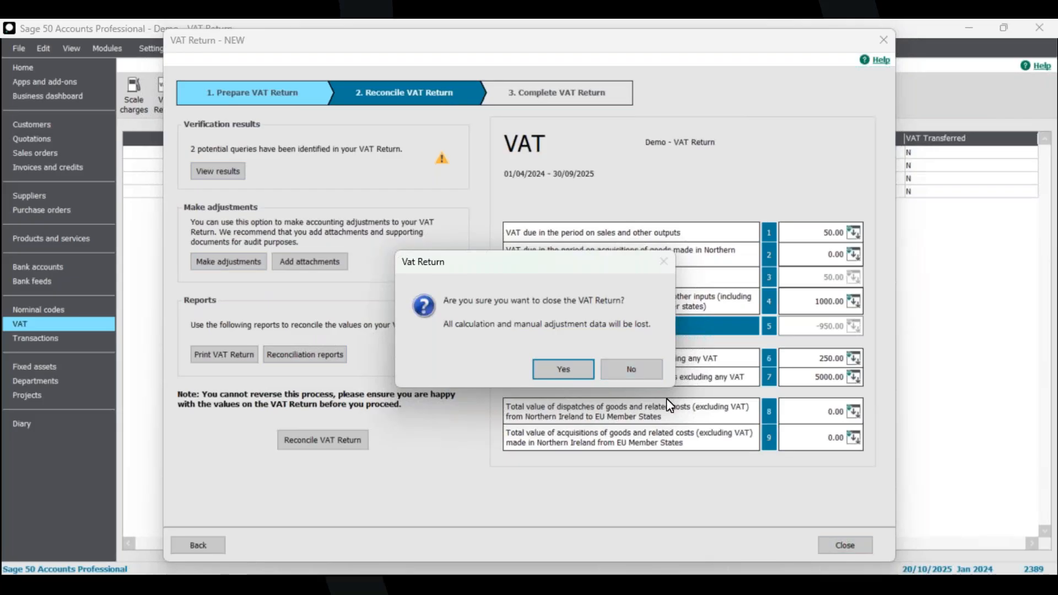
click(646, 372)
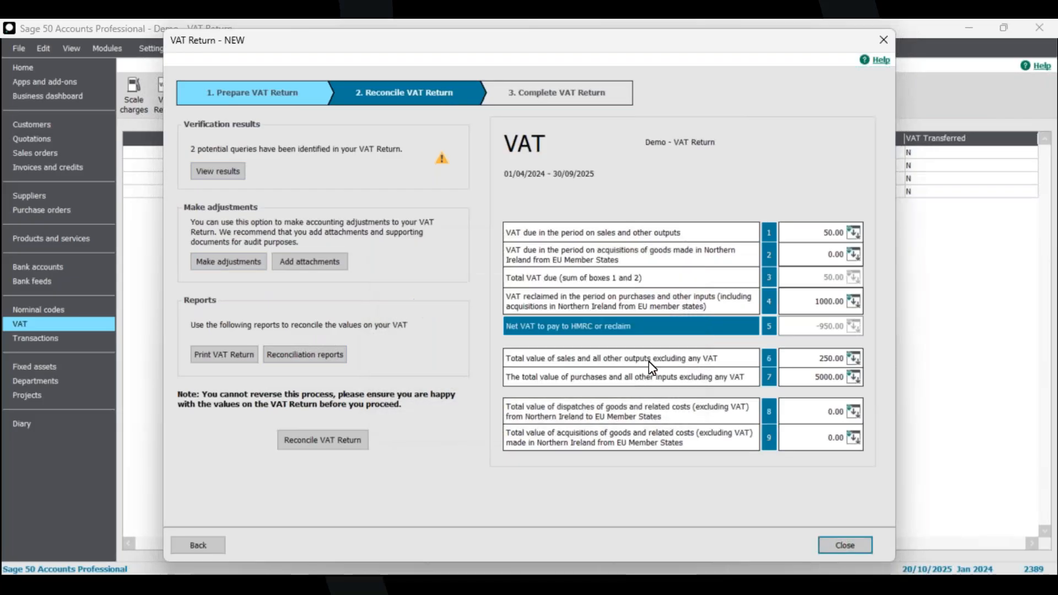
click(200, 545)
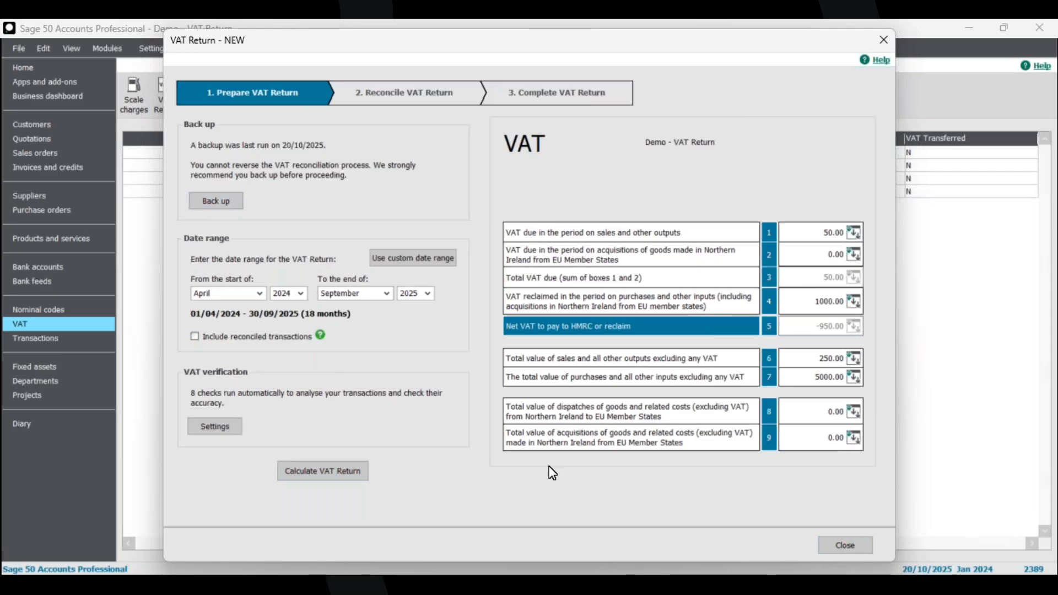
click(856, 551)
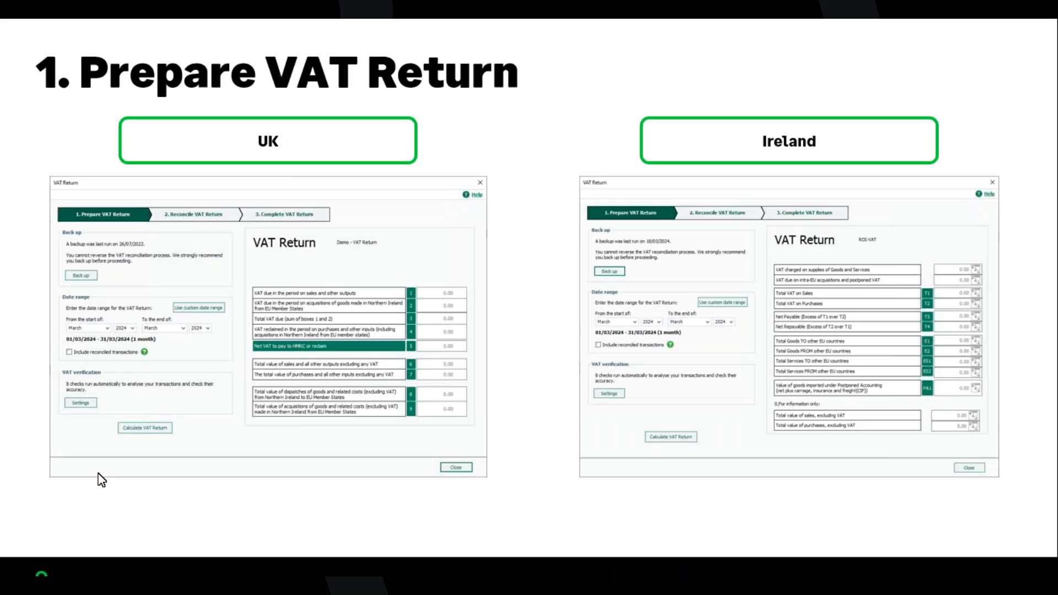
key(Right)
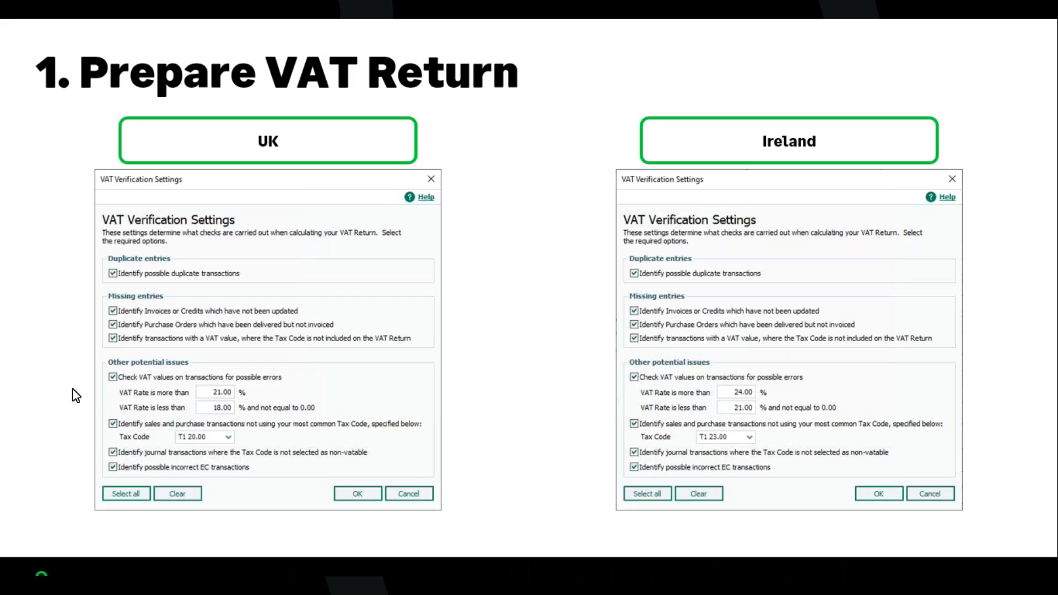
click(118, 369)
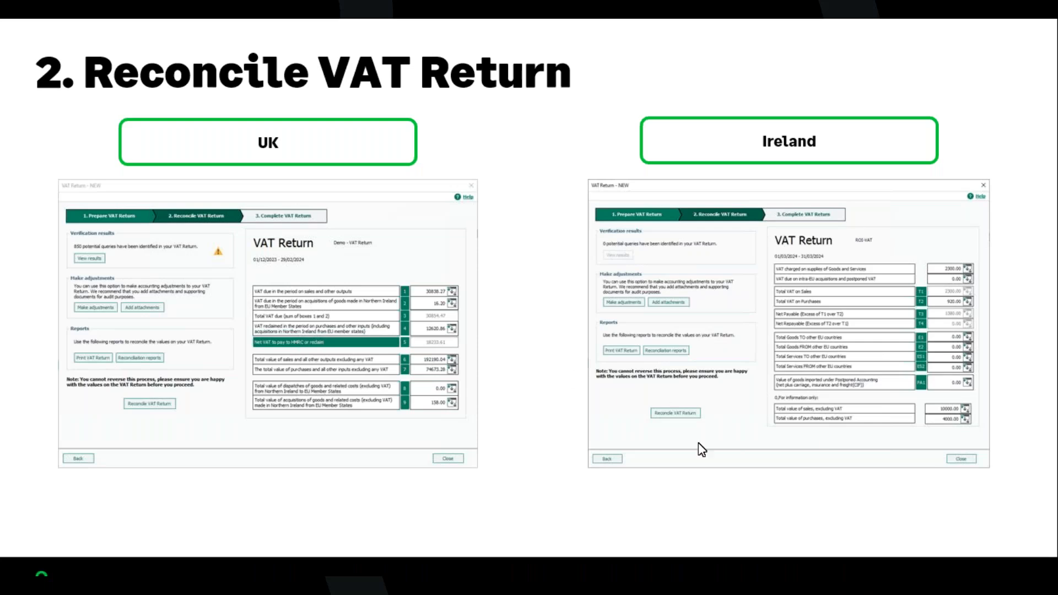
key(Right)
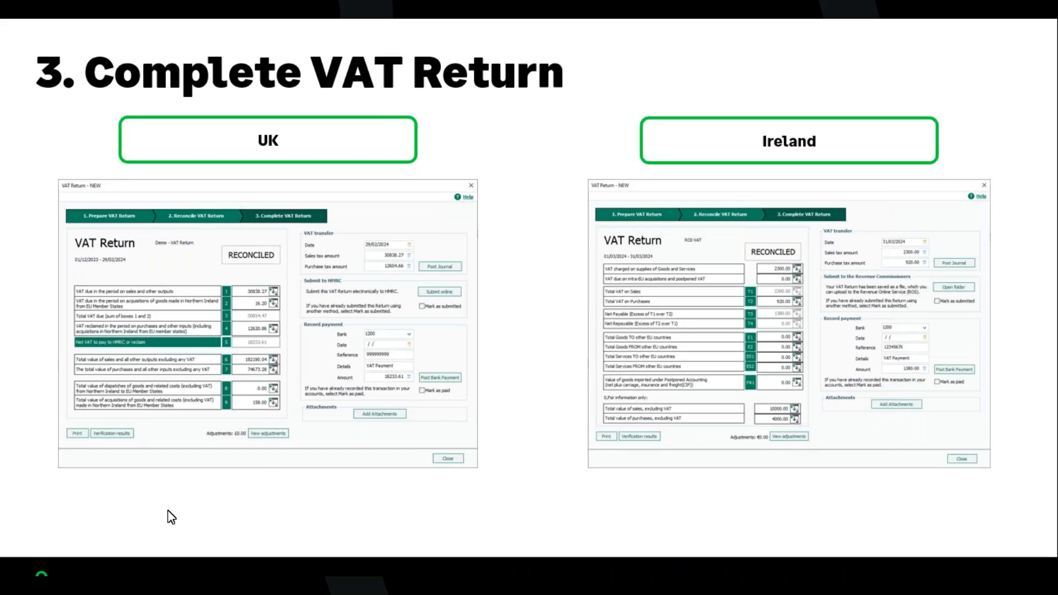
key(Right)
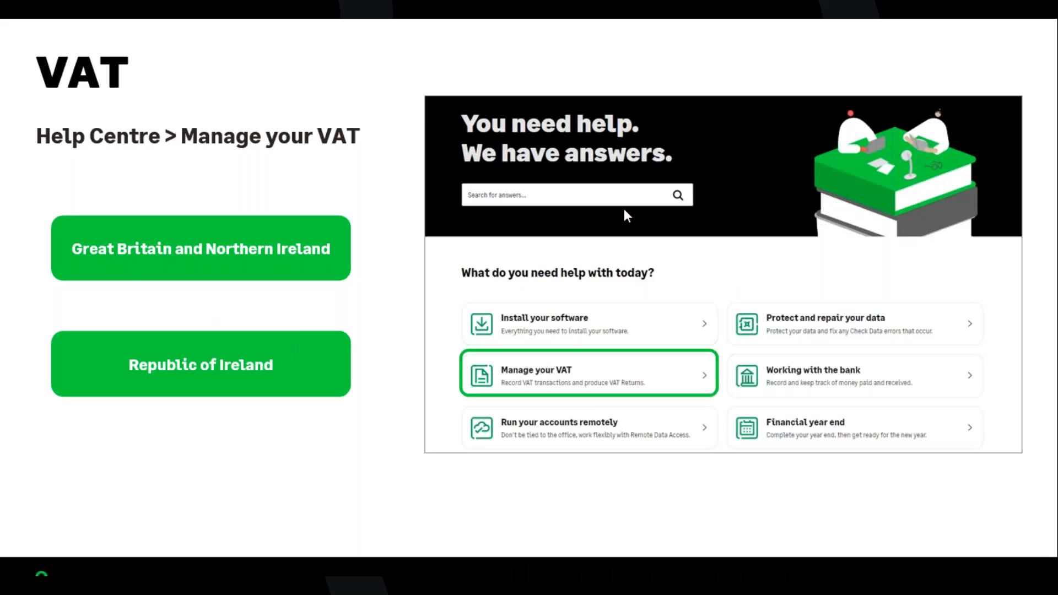
key(Right)
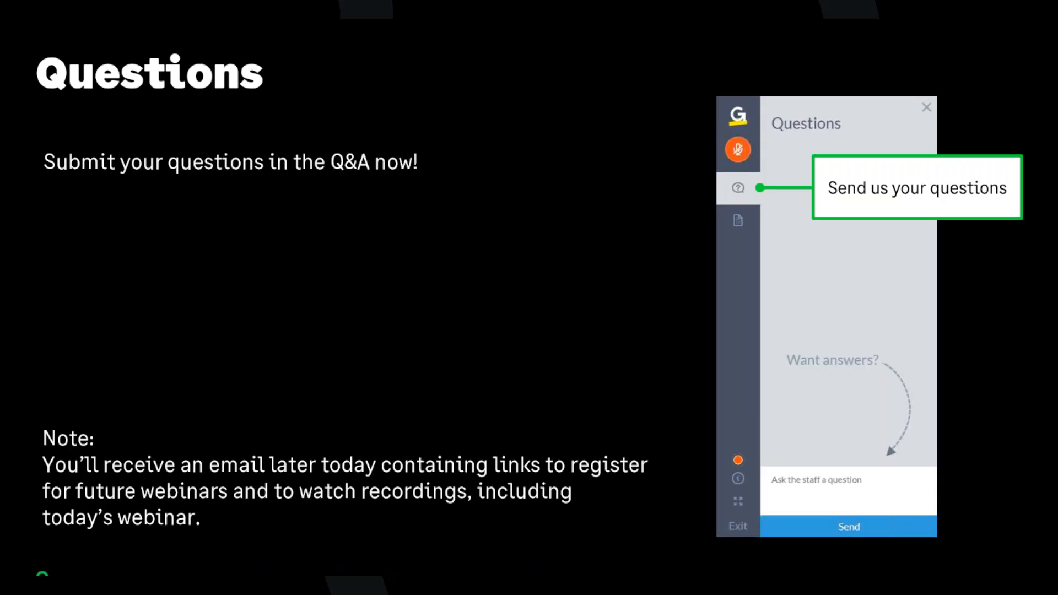
key(Right)
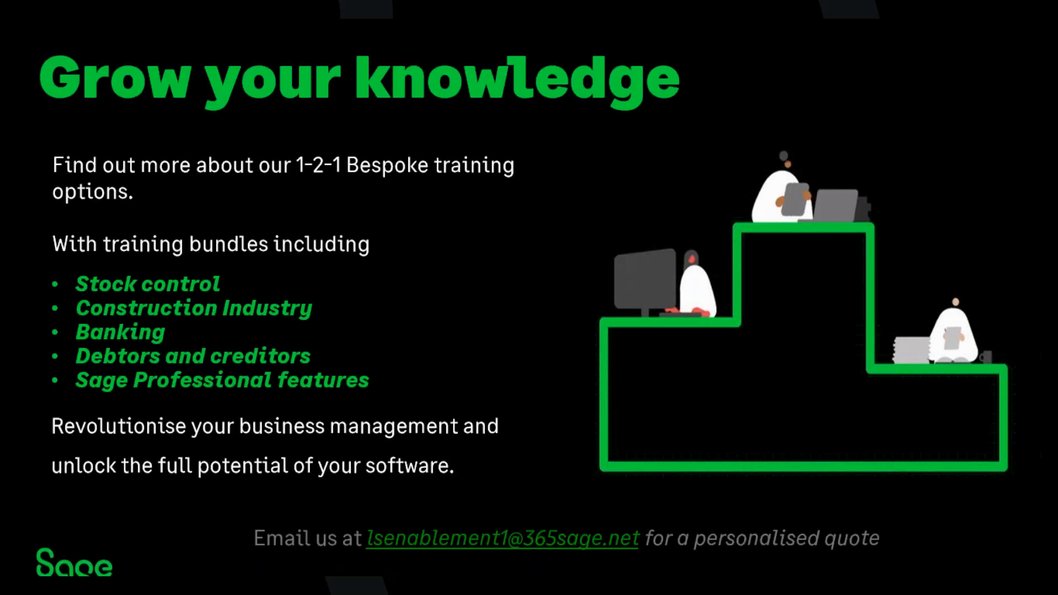